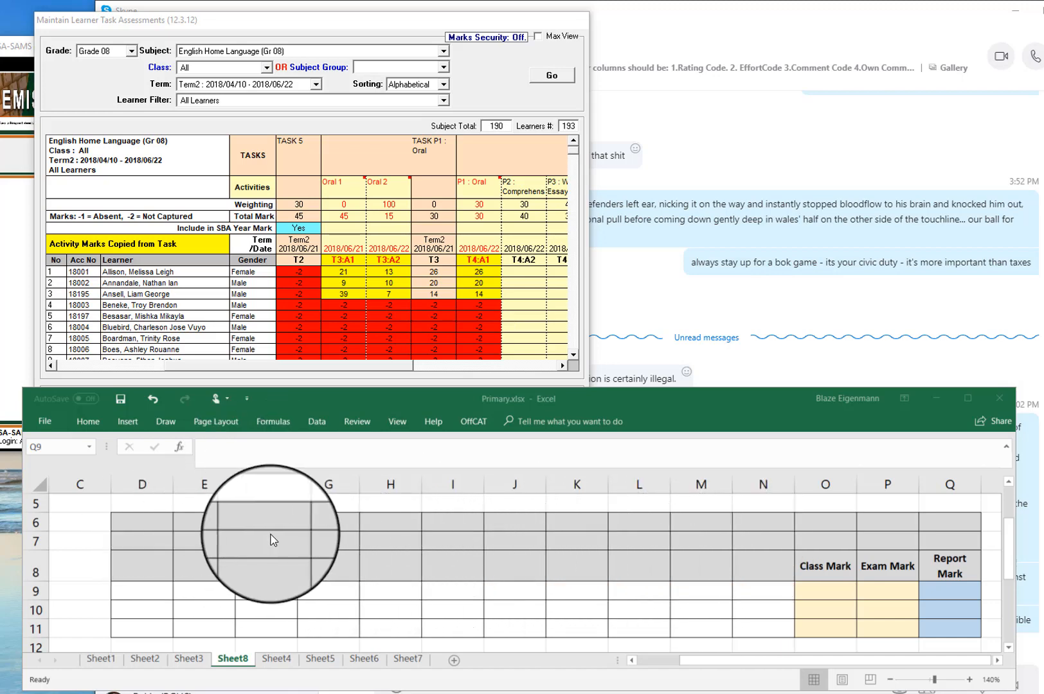
# Compare the blank mark table in Primary.xlsx with the assessment grid's Unprepared reading, Literature, Oral 1 and Oral 2 activities
pyautogui.click(143, 522)
pyautogui.click(142, 522)
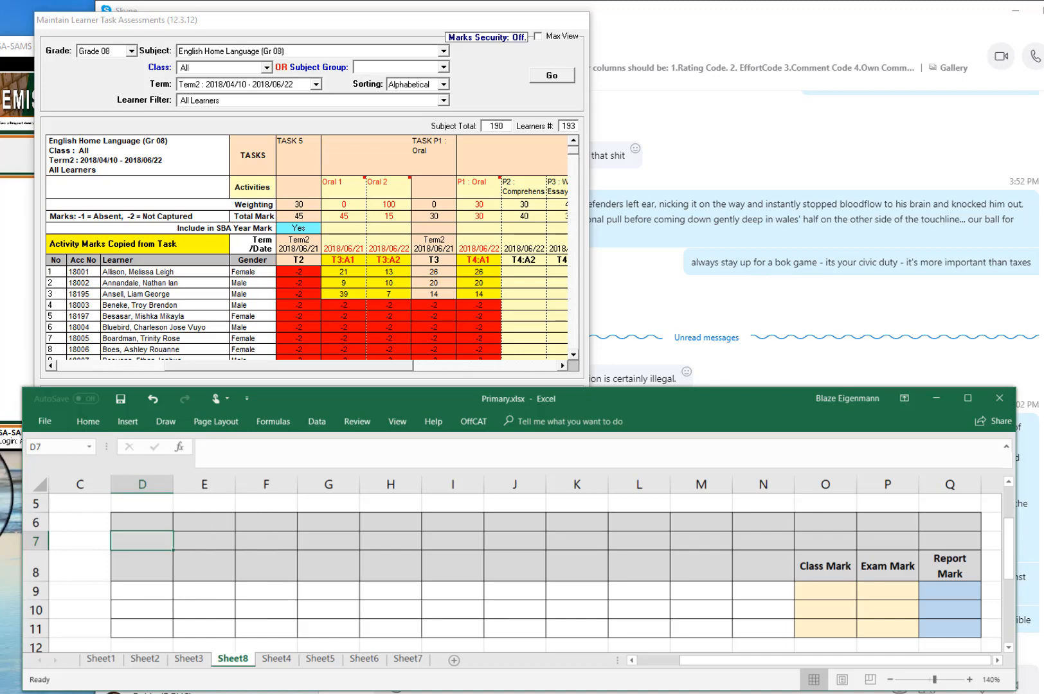
pyautogui.click(254, 376)
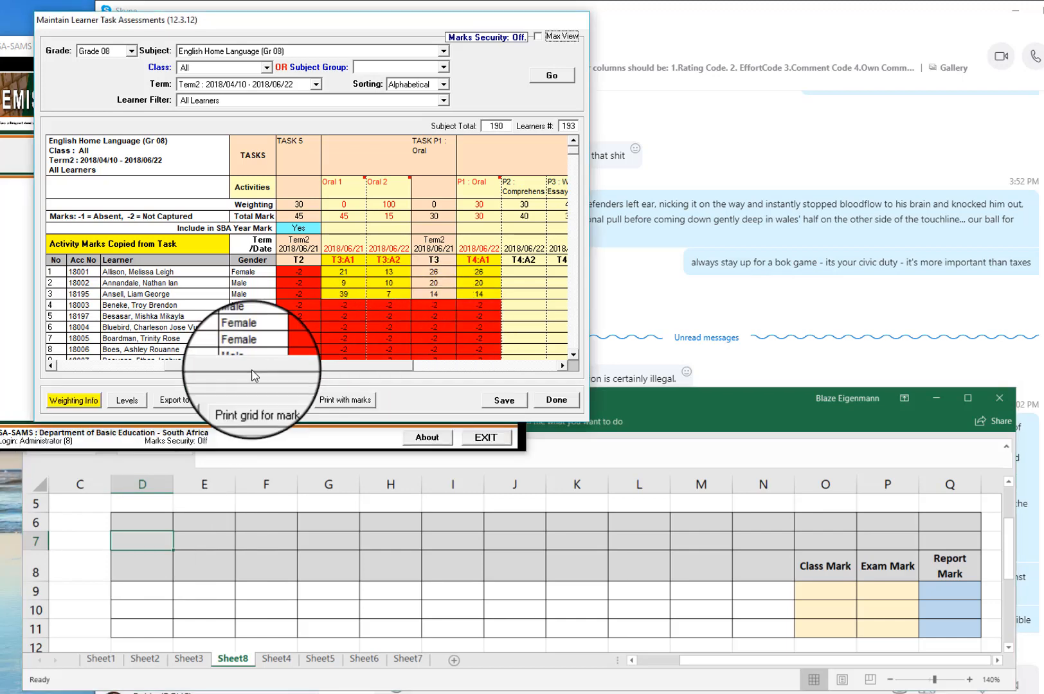
pyautogui.click(96, 365)
pyautogui.click(163, 539)
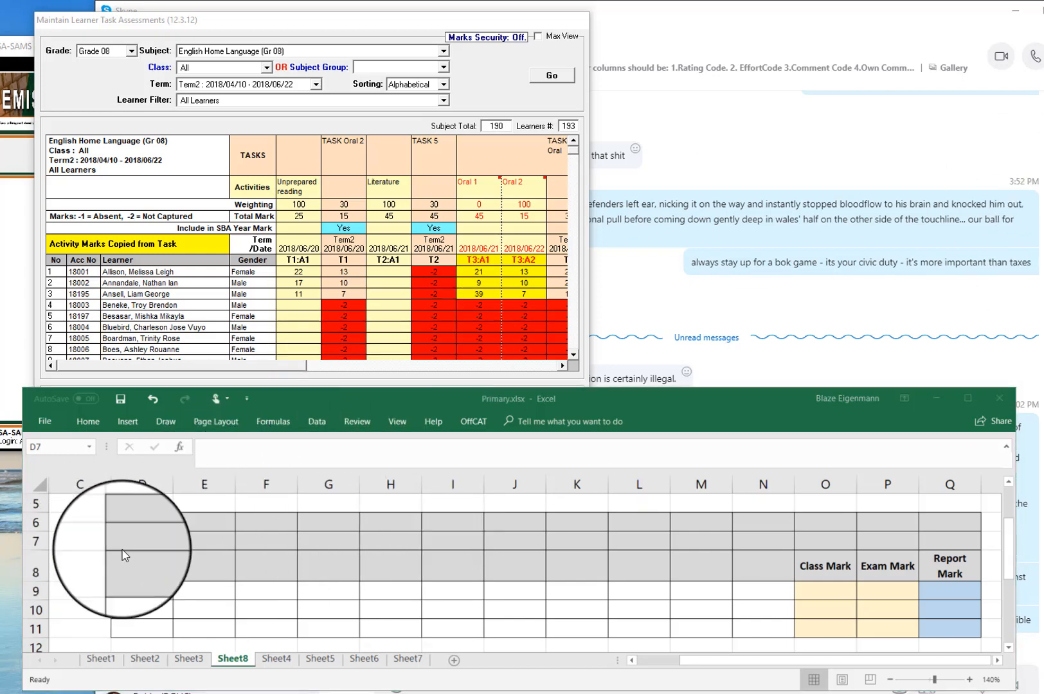
pyautogui.click(148, 541)
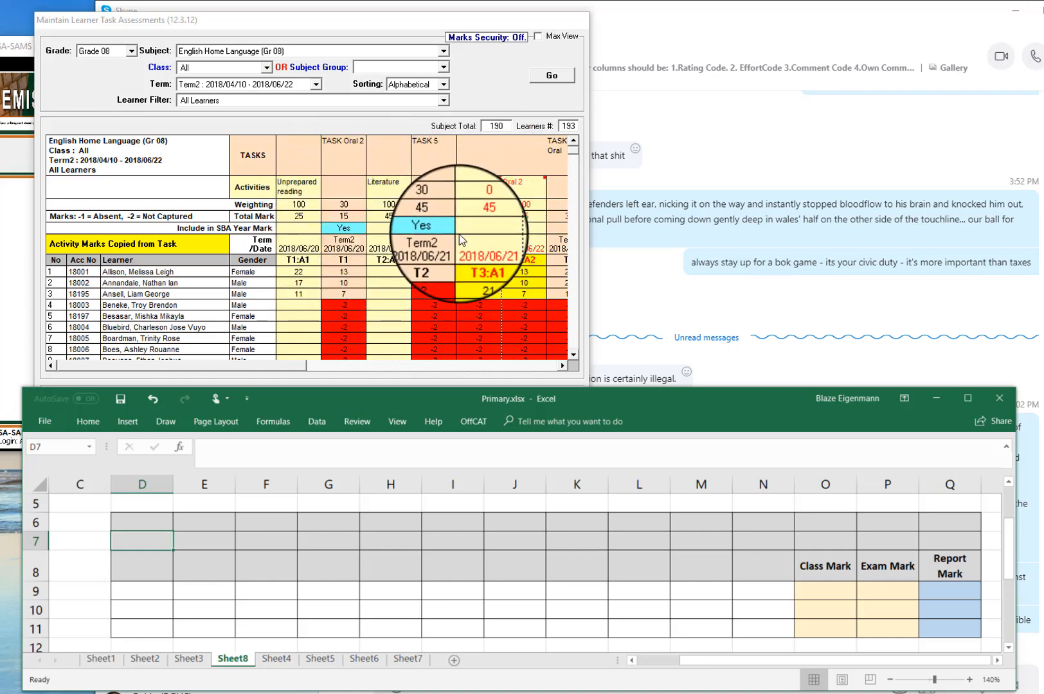
pyautogui.click(562, 366)
pyautogui.click(562, 366)
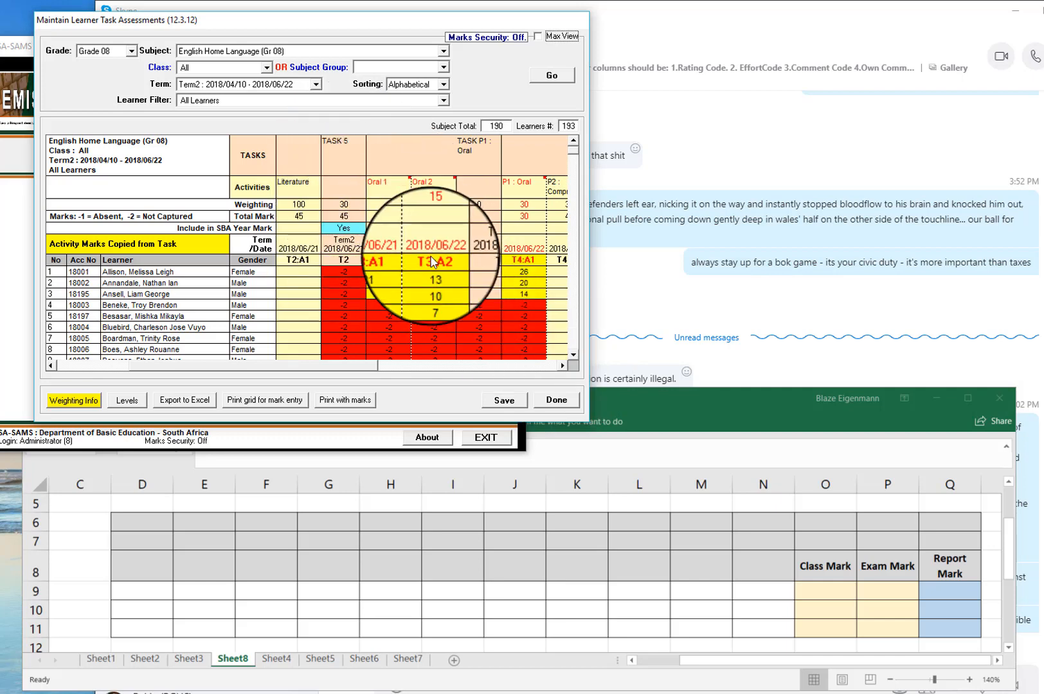
pyautogui.moveTo(336, 365); pyautogui.dragTo(264, 365)
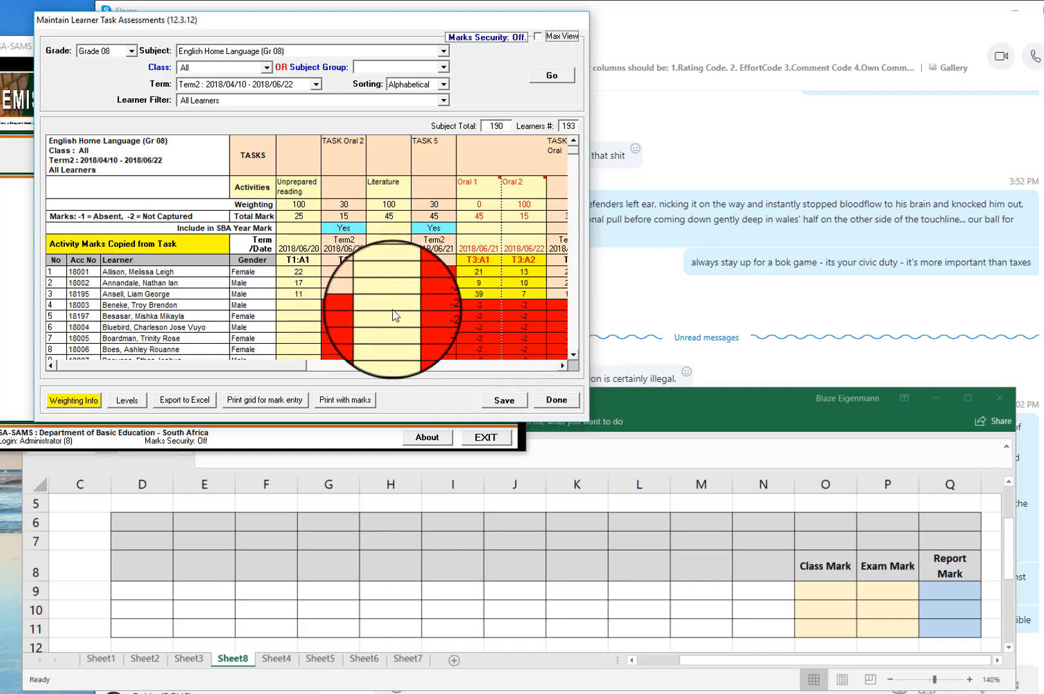
# Examine the weightings, total marks and SBA year mark settings of the English Home Language tasks from TASK Oral 2 to TASK 6
pyautogui.click(563, 366)
pyautogui.click(563, 366)
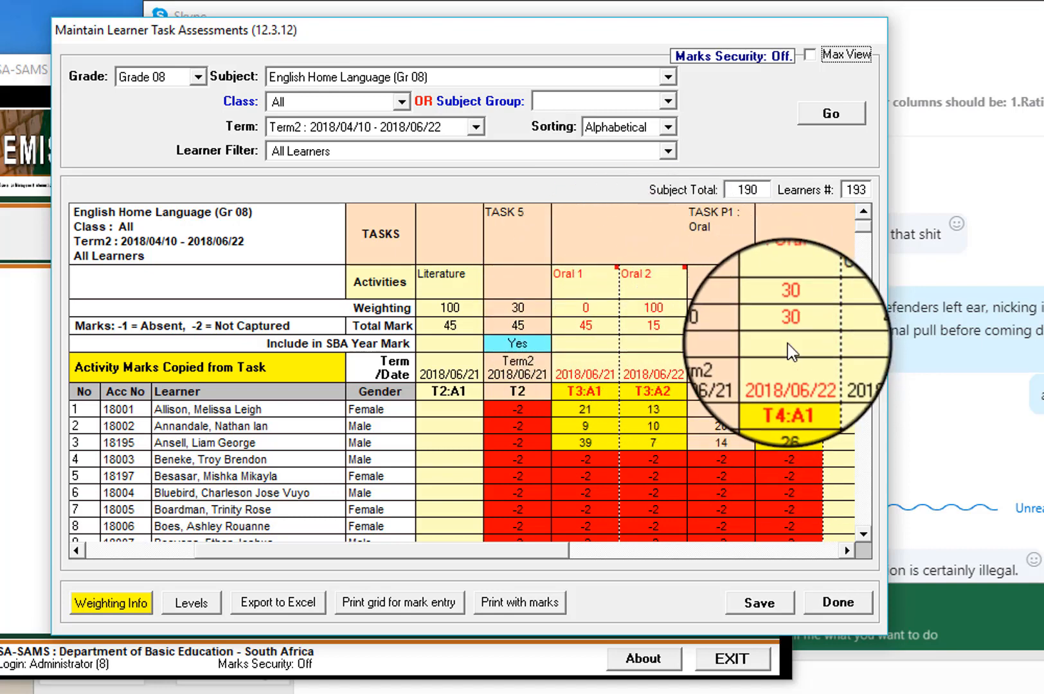
pyautogui.click(846, 548)
pyautogui.click(845, 548)
pyautogui.click(846, 548)
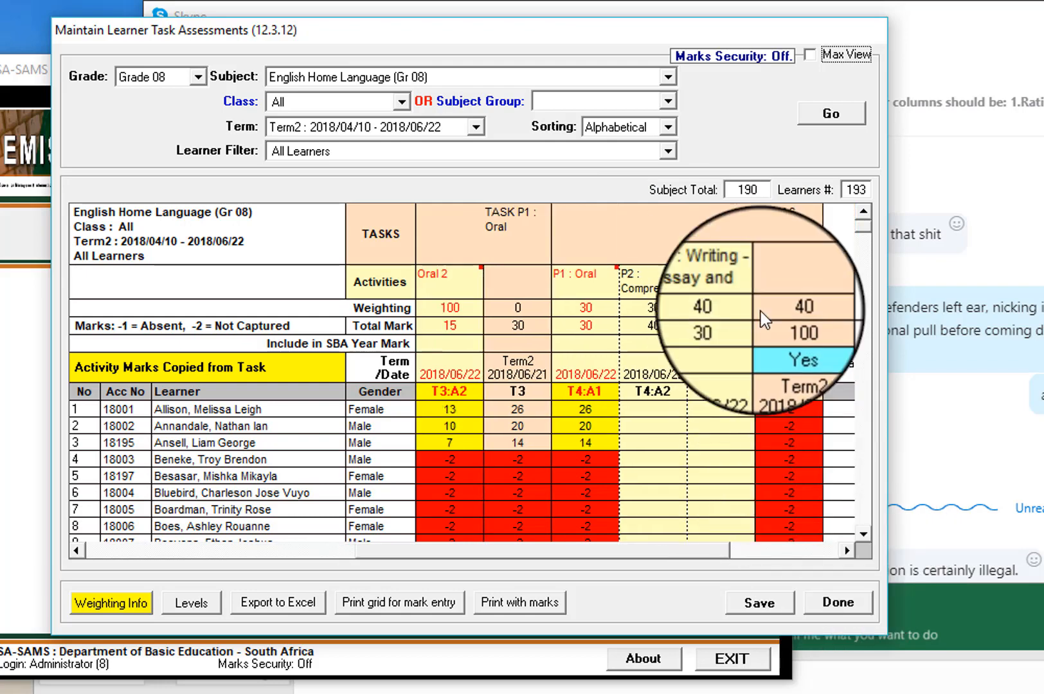
pyautogui.moveTo(662, 550); pyautogui.dragTo(474, 555)
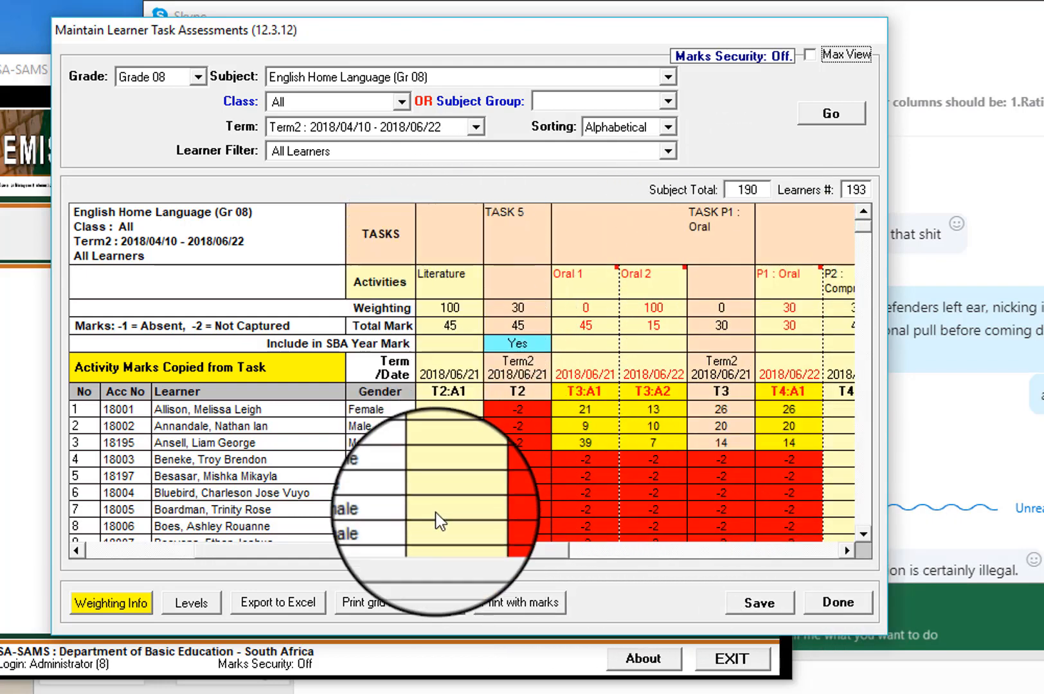
pyautogui.moveTo(374, 551); pyautogui.dragTo(245, 548)
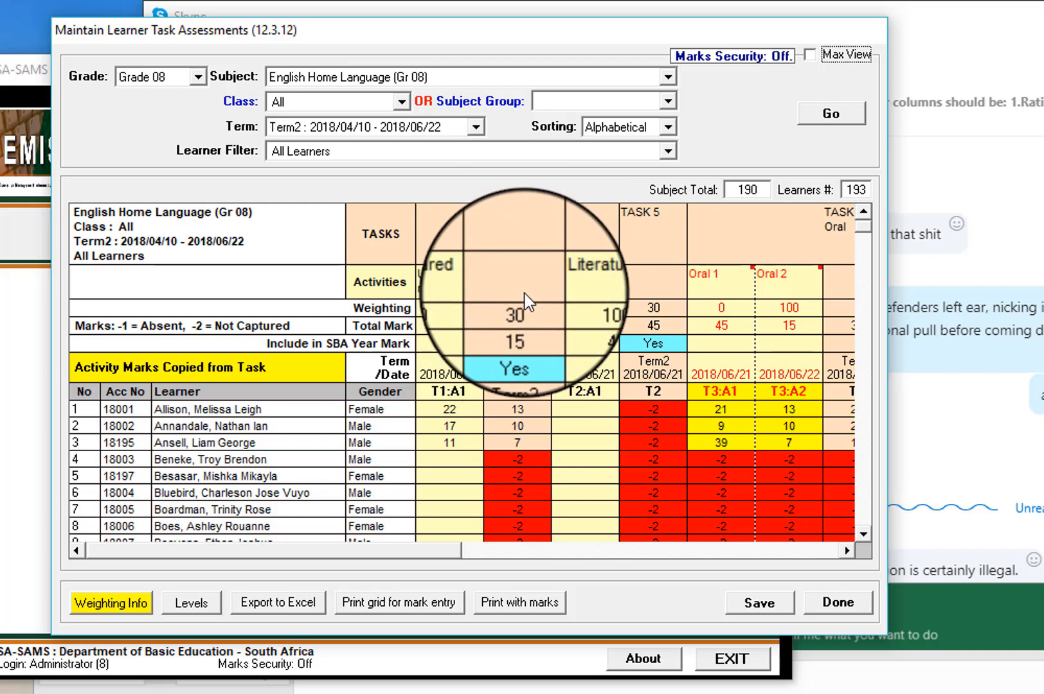
# Examine how the weightings are divided over Oral 1 and Oral 2 in TASK P1 : Oral and over the three TASK 6 papers
pyautogui.click(846, 550)
pyautogui.click(845, 552)
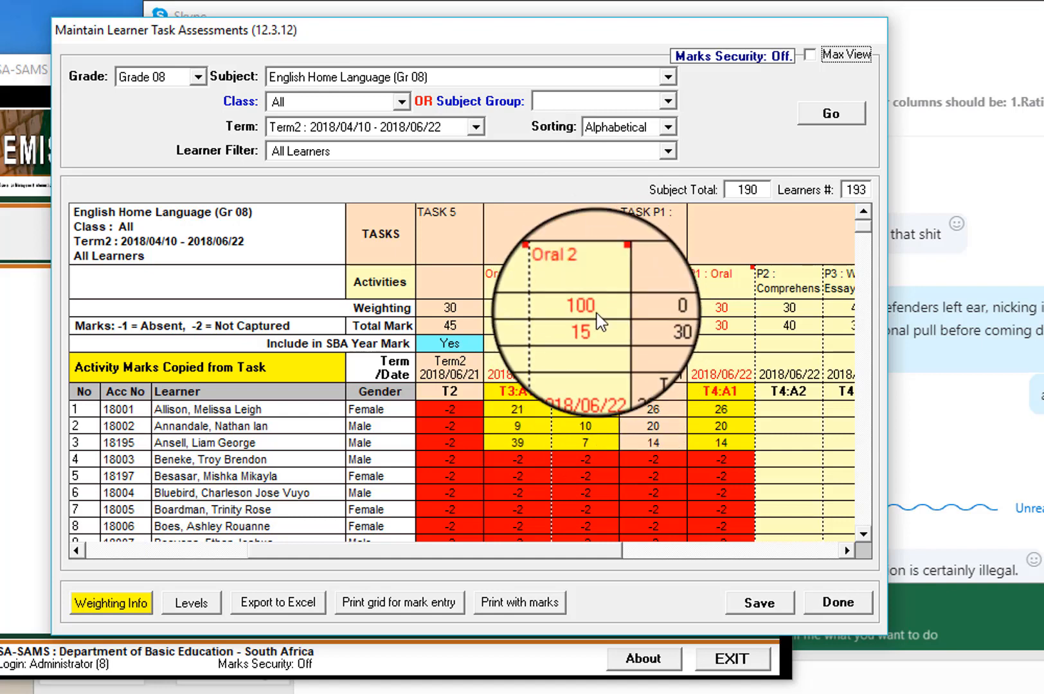
pyautogui.click(845, 551)
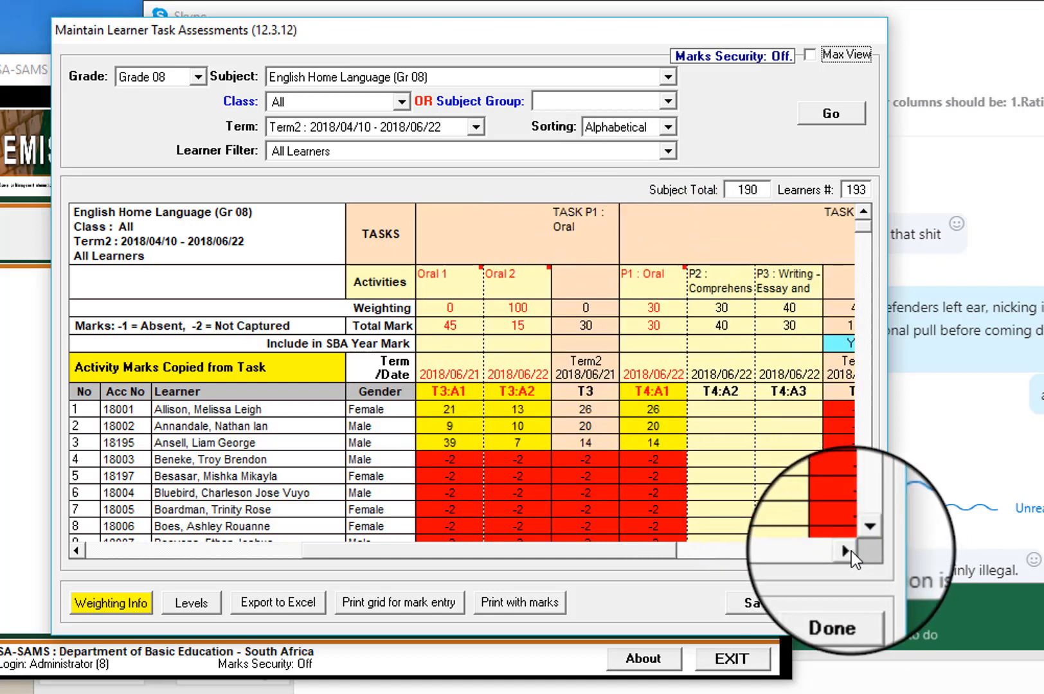
pyautogui.click(845, 551)
pyautogui.moveTo(688, 552); pyautogui.dragTo(473, 551)
pyautogui.click(844, 552)
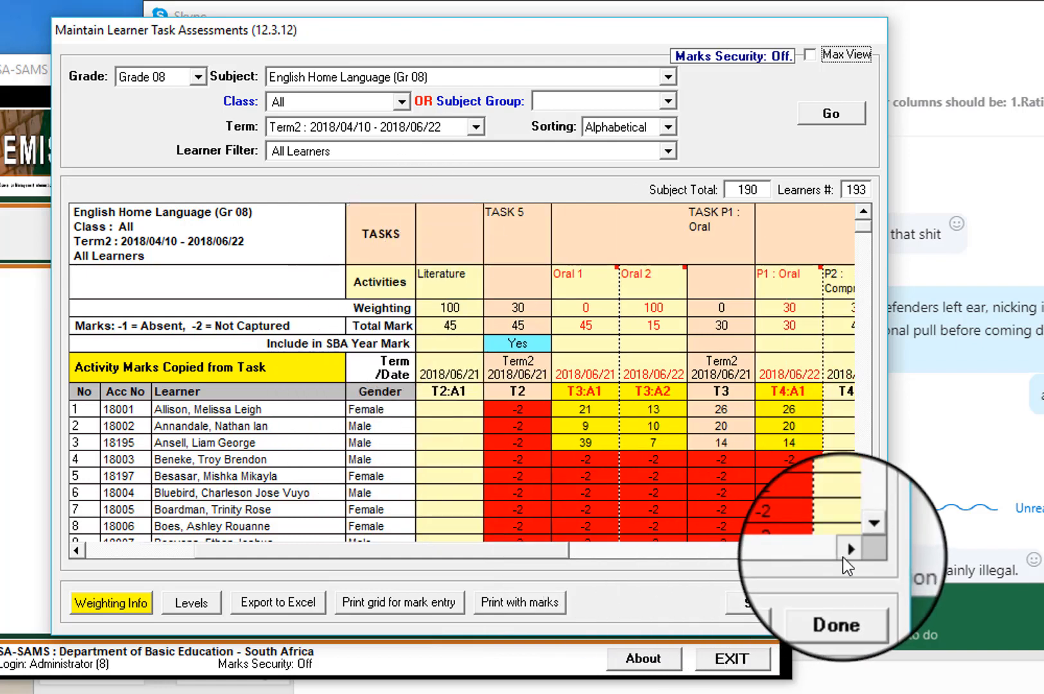
pyautogui.click(844, 551)
pyautogui.click(844, 551)
pyautogui.click(846, 551)
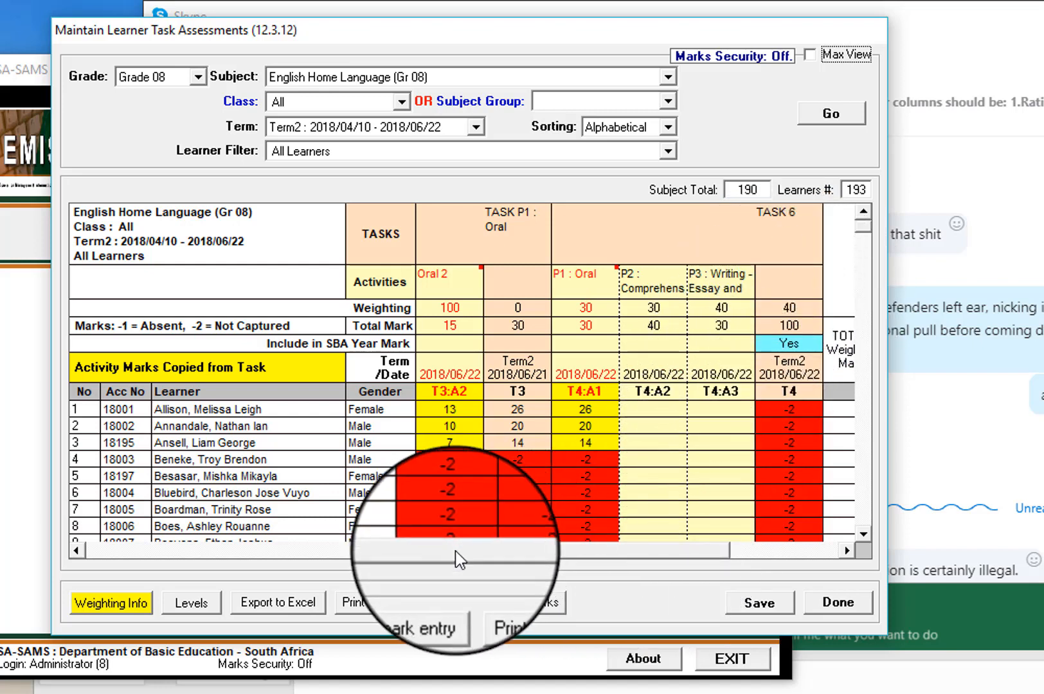
pyautogui.click(365, 551)
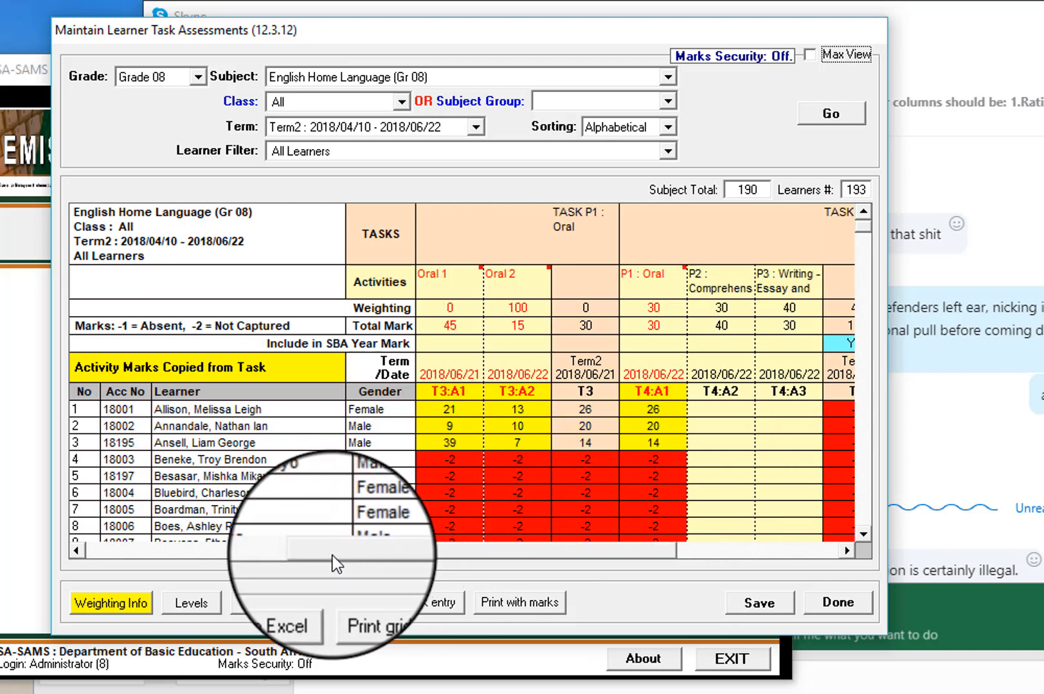
pyautogui.click(306, 555)
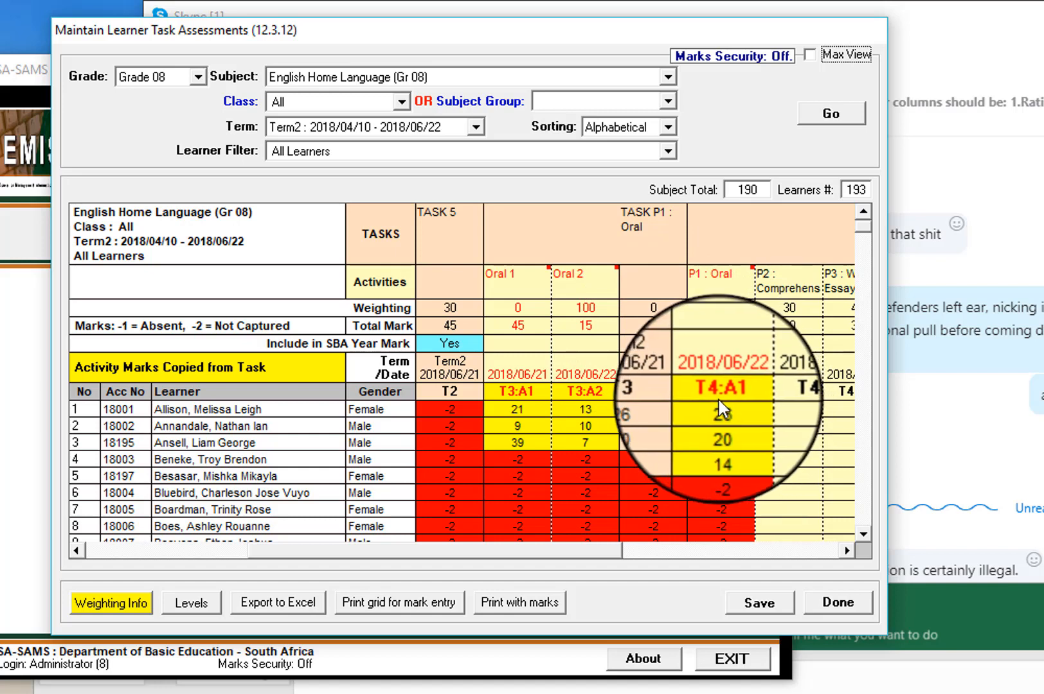
# Compare the learners' T3 task marks with the P1 : Oral activity marks under TASK 6
pyautogui.click(845, 550)
pyautogui.click(844, 550)
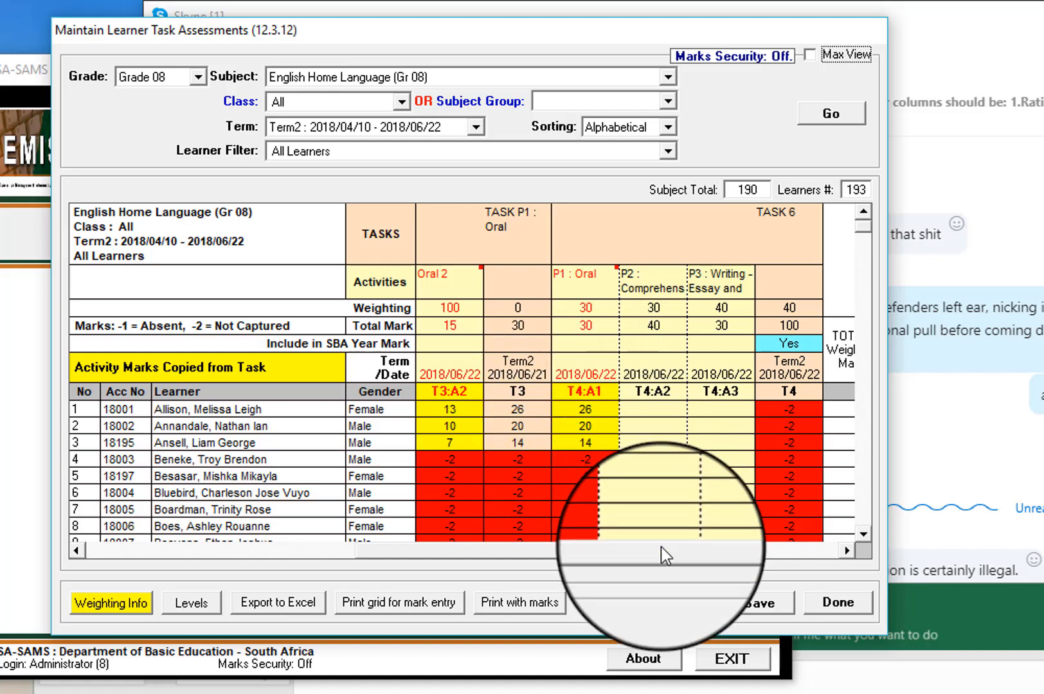
pyautogui.moveTo(654, 562); pyautogui.dragTo(578, 559)
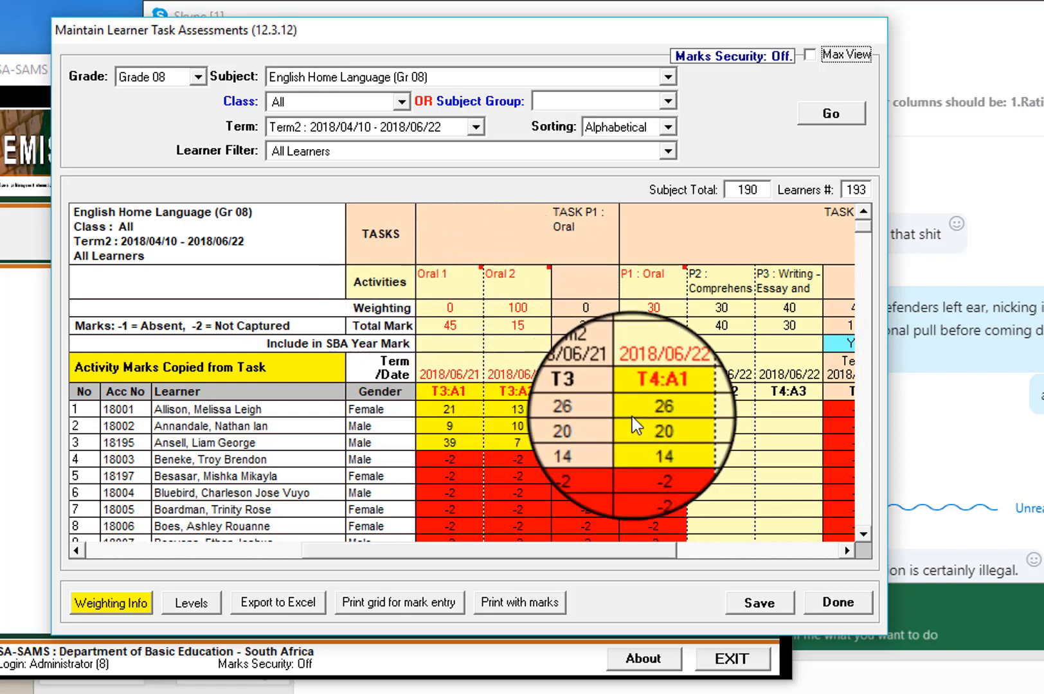
pyautogui.click(846, 550)
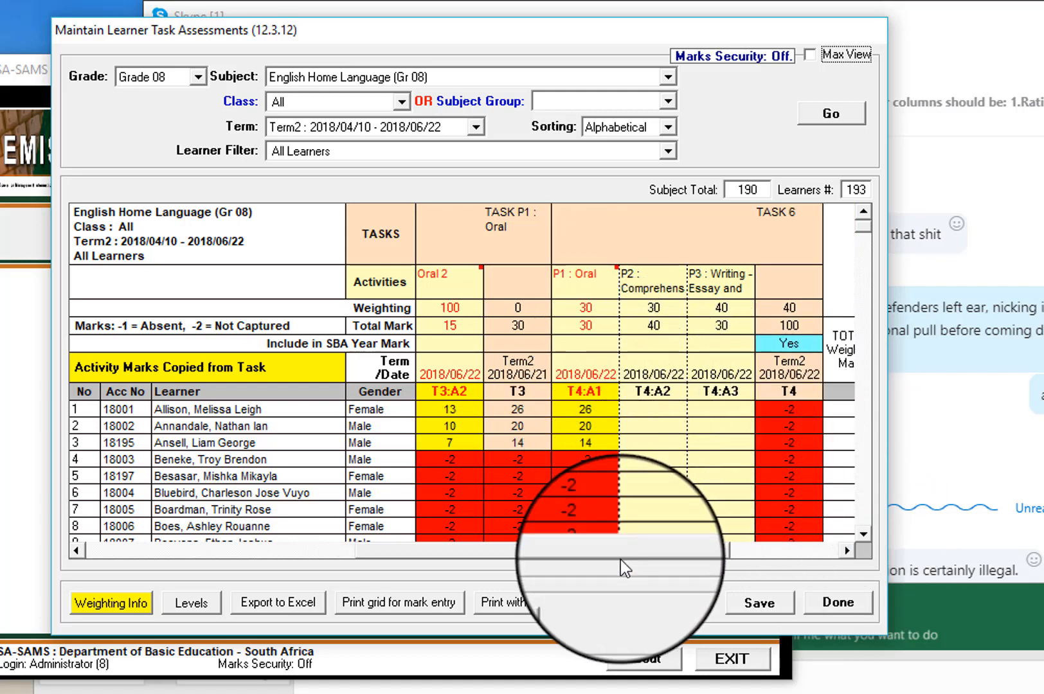
pyautogui.moveTo(621, 557); pyautogui.dragTo(391, 551)
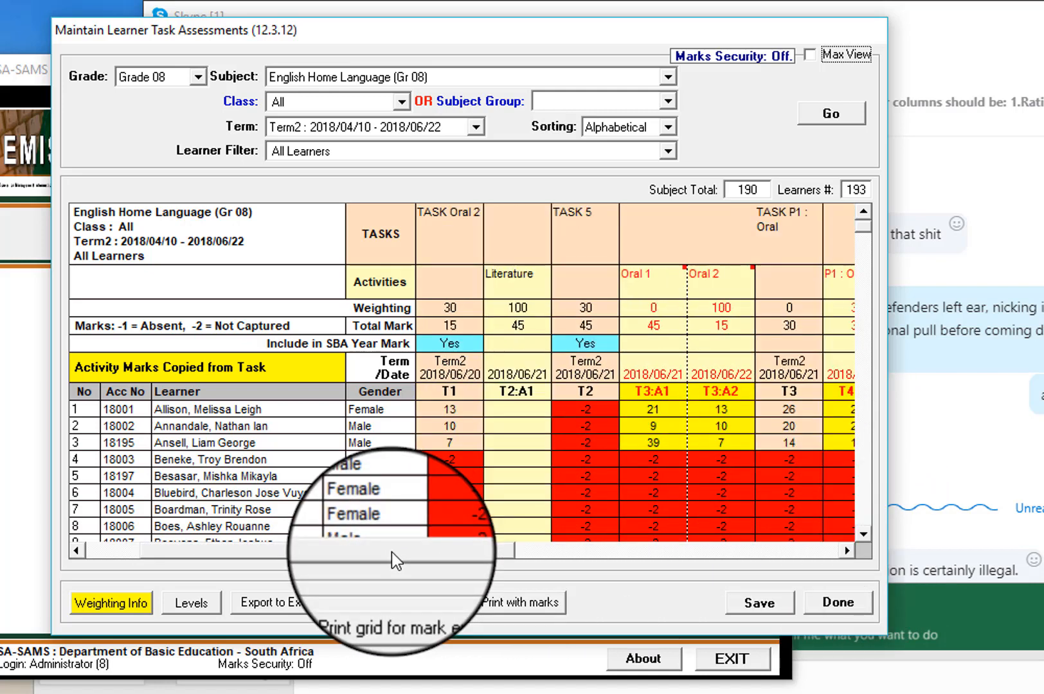
pyautogui.click(845, 550)
pyautogui.click(846, 550)
pyautogui.click(846, 550)
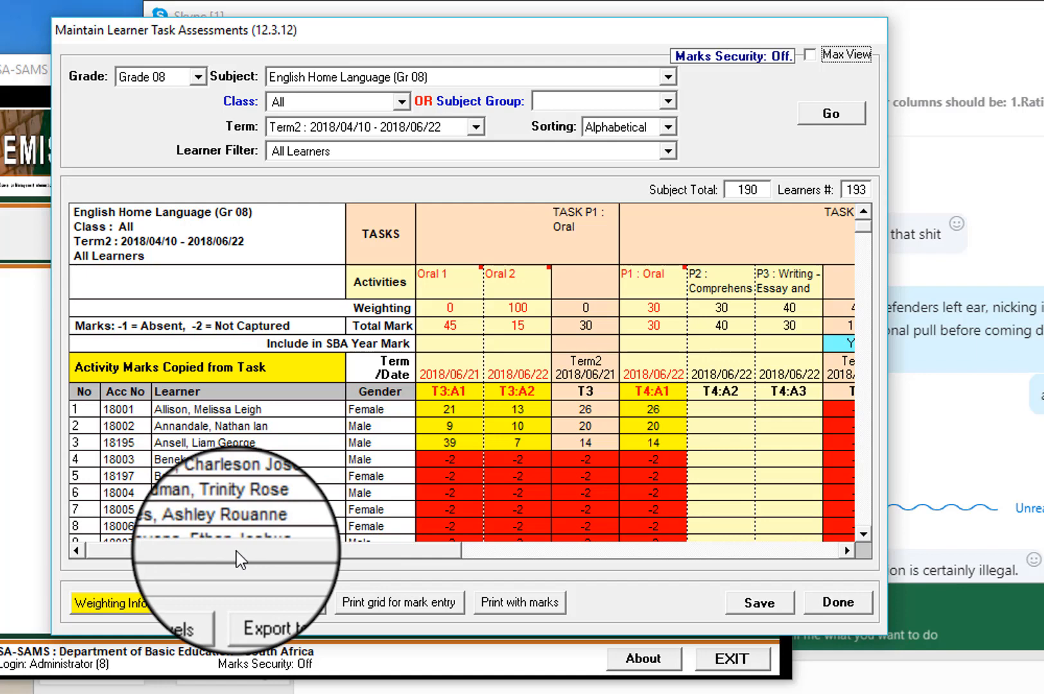
# Review the activities whose marks are copied from a task: Oral 1, Oral 2 and P1 : Oral
pyautogui.moveTo(236, 550); pyautogui.dragTo(236, 550)
pyautogui.click(844, 547)
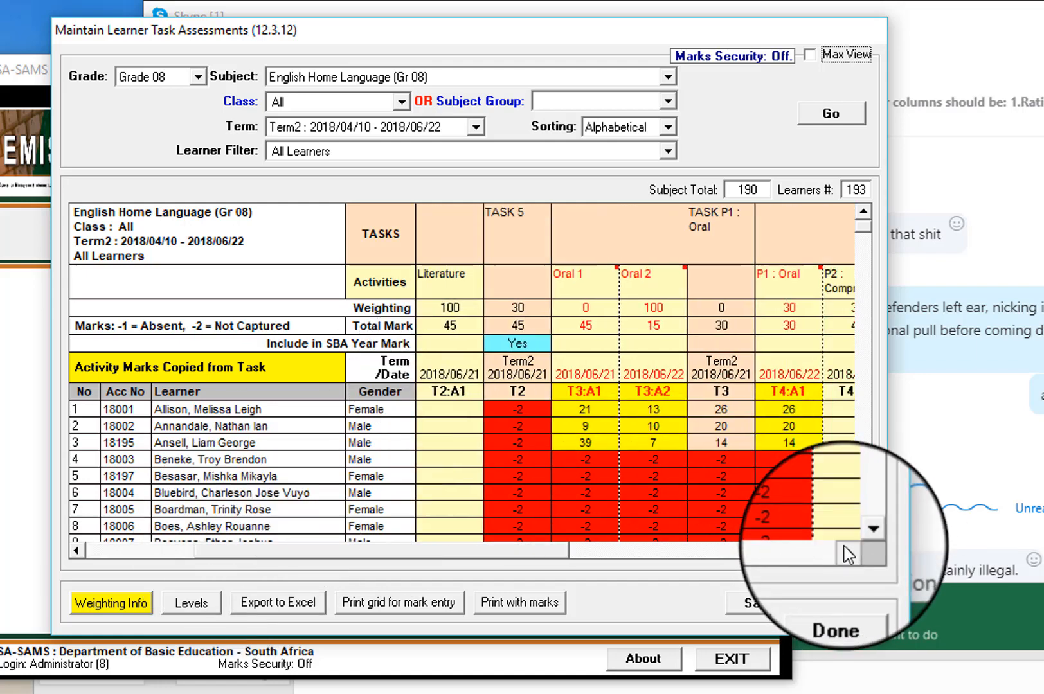
pyautogui.click(843, 548)
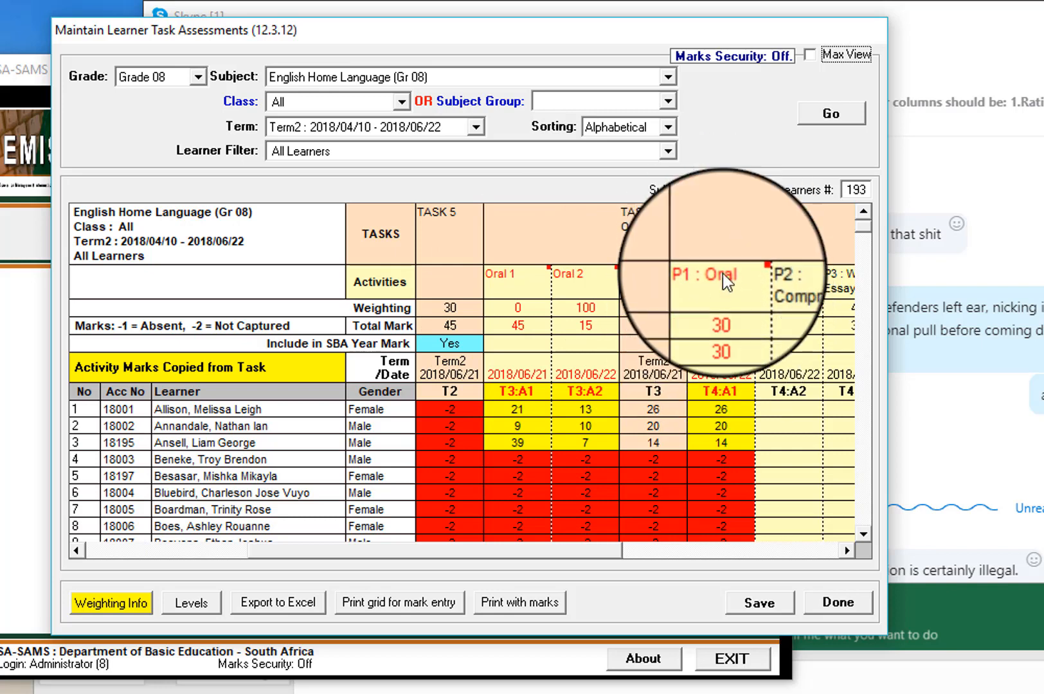
pyautogui.click(323, 556)
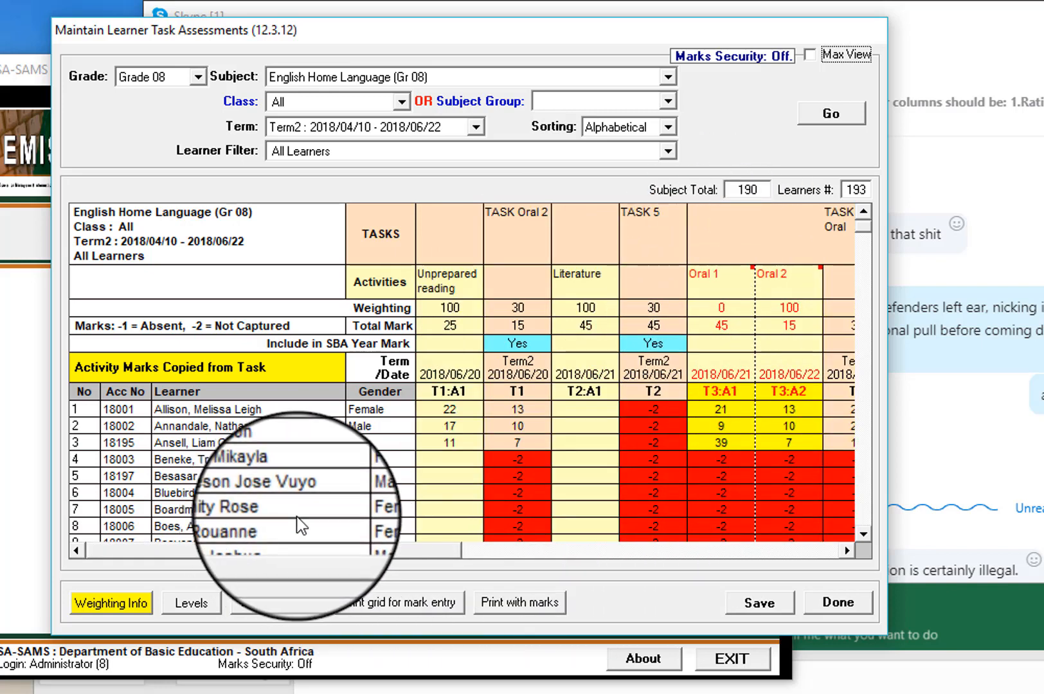
pyautogui.click(846, 550)
pyautogui.click(846, 550)
pyautogui.click(847, 550)
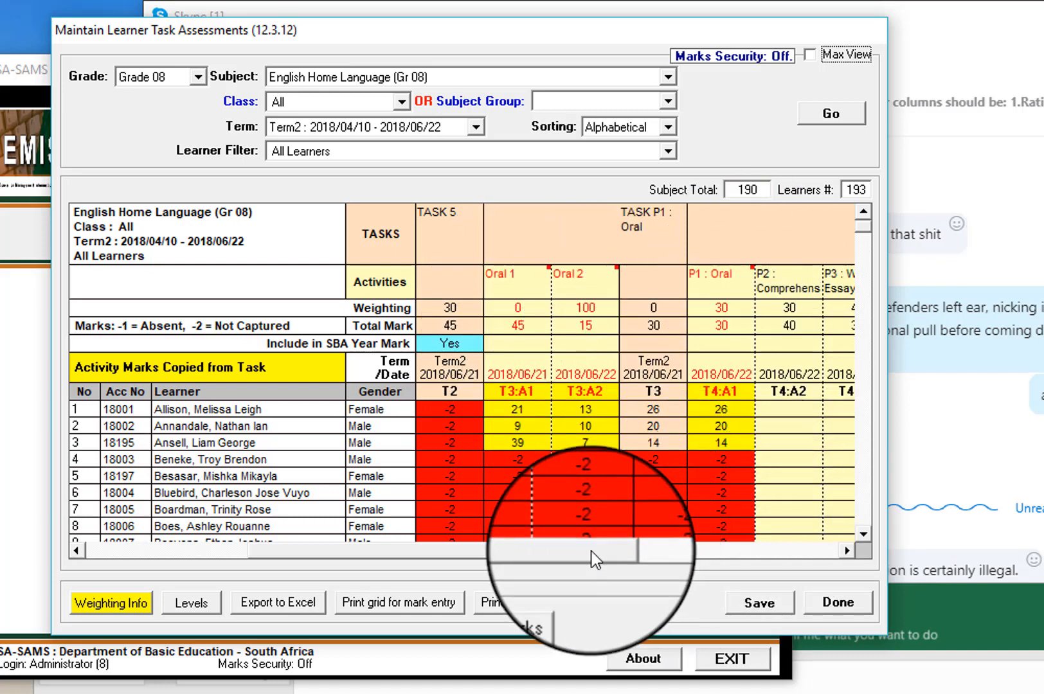
# In Excel, fill D6:E6 with weightings 100 and 100 and D7:E7 with total marks 25 and 45 for Unprepared reading and Literature
pyautogui.click(191, 552)
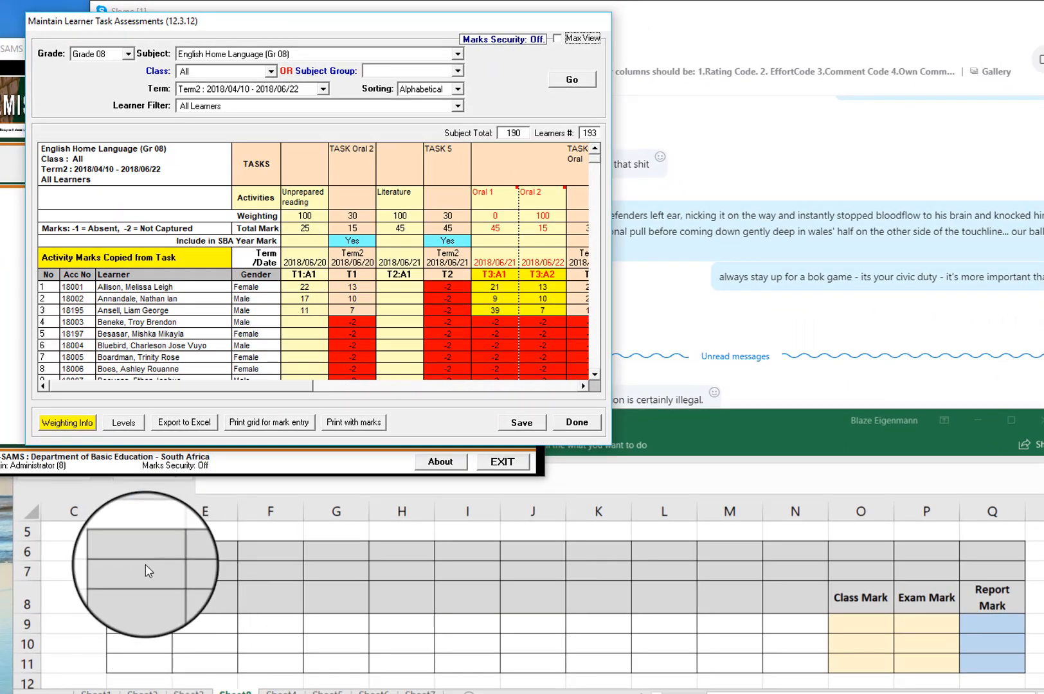
pyautogui.click(147, 572)
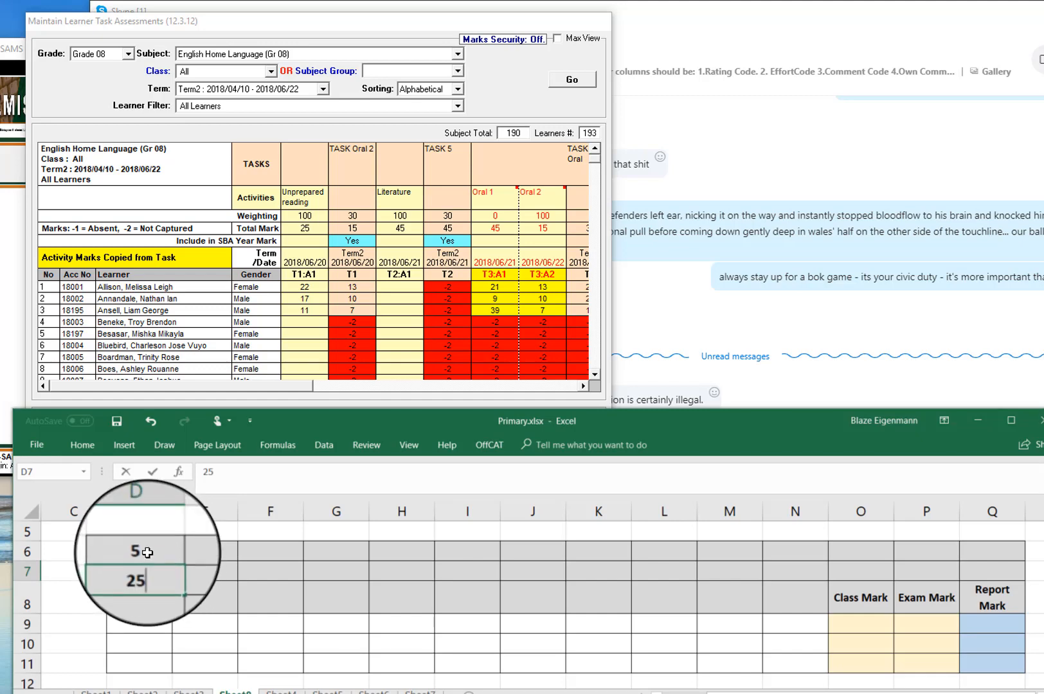
pyautogui.write('100')
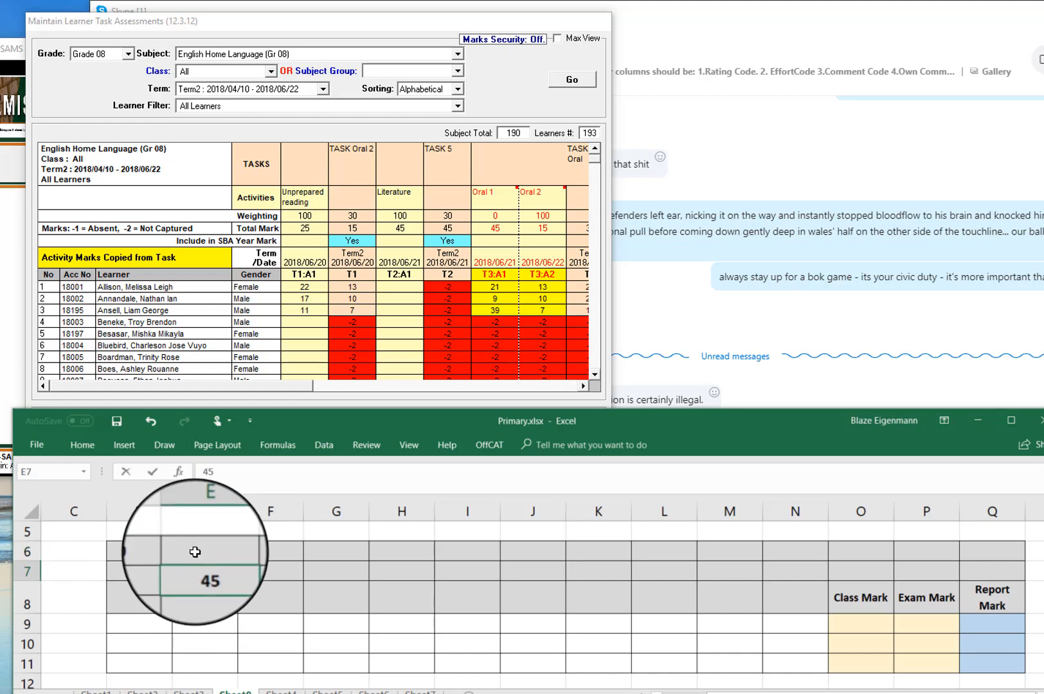
pyautogui.write('100')
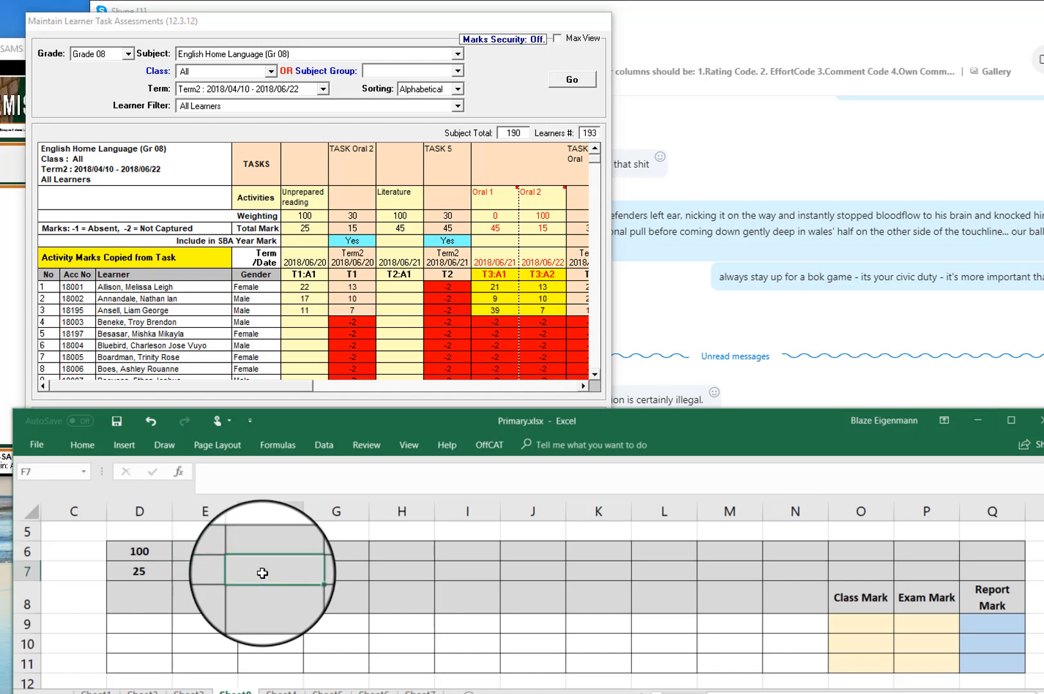
# Fill F6:G6 with weightings 0 and 100 and F7:G7 with total marks 45 and 15 for Oral 1 and Oral 2
pyautogui.write('45')
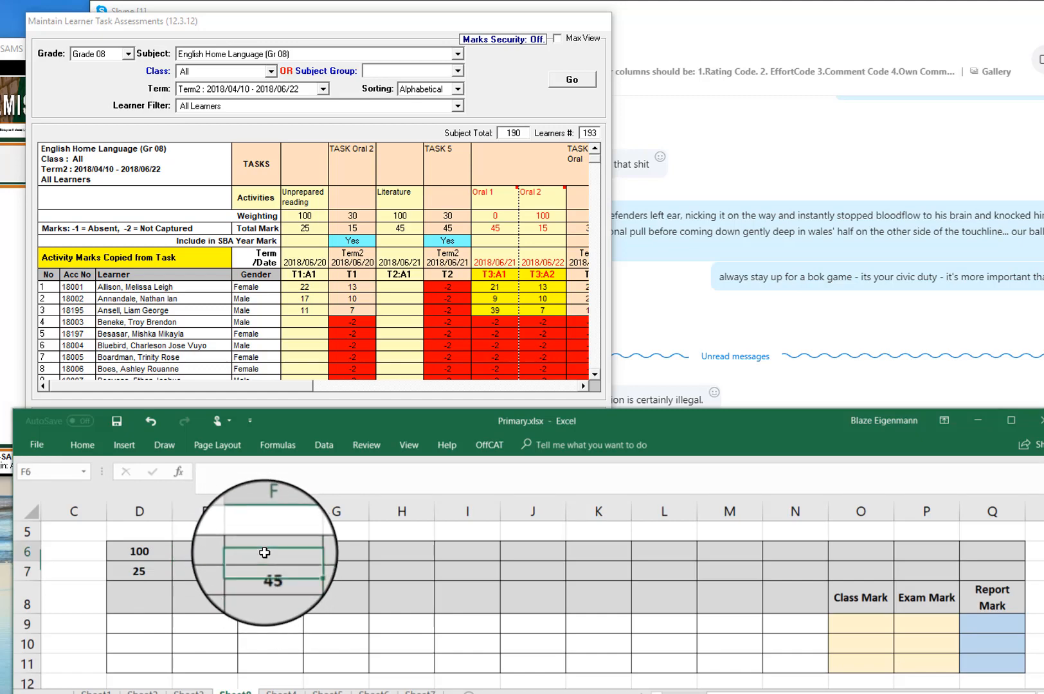
pyautogui.write('0')
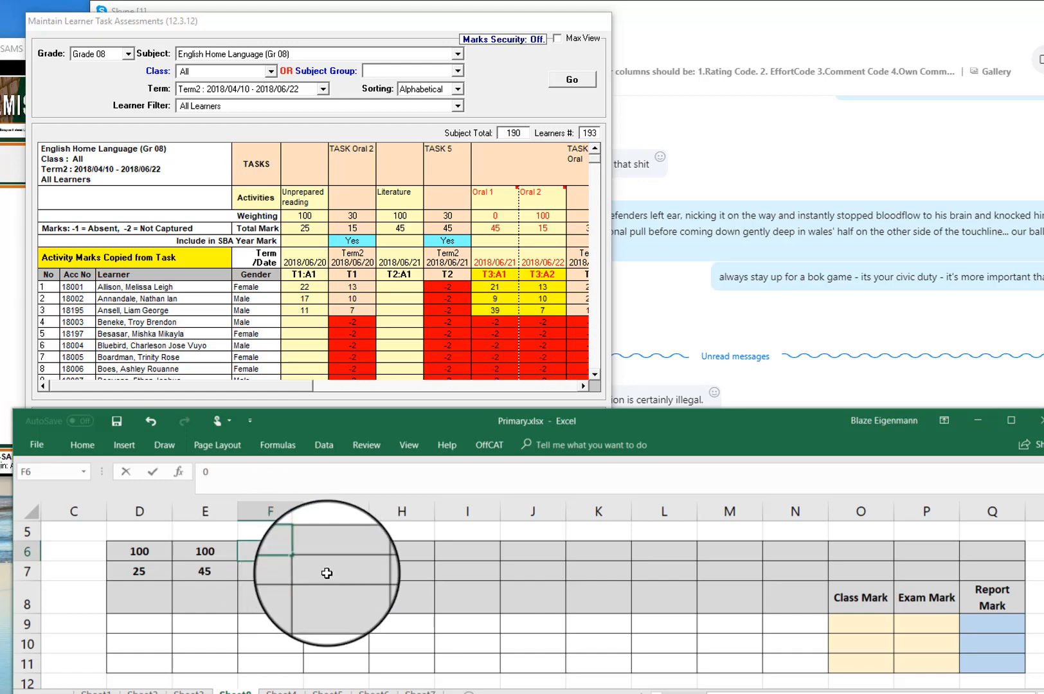
pyautogui.write('15')
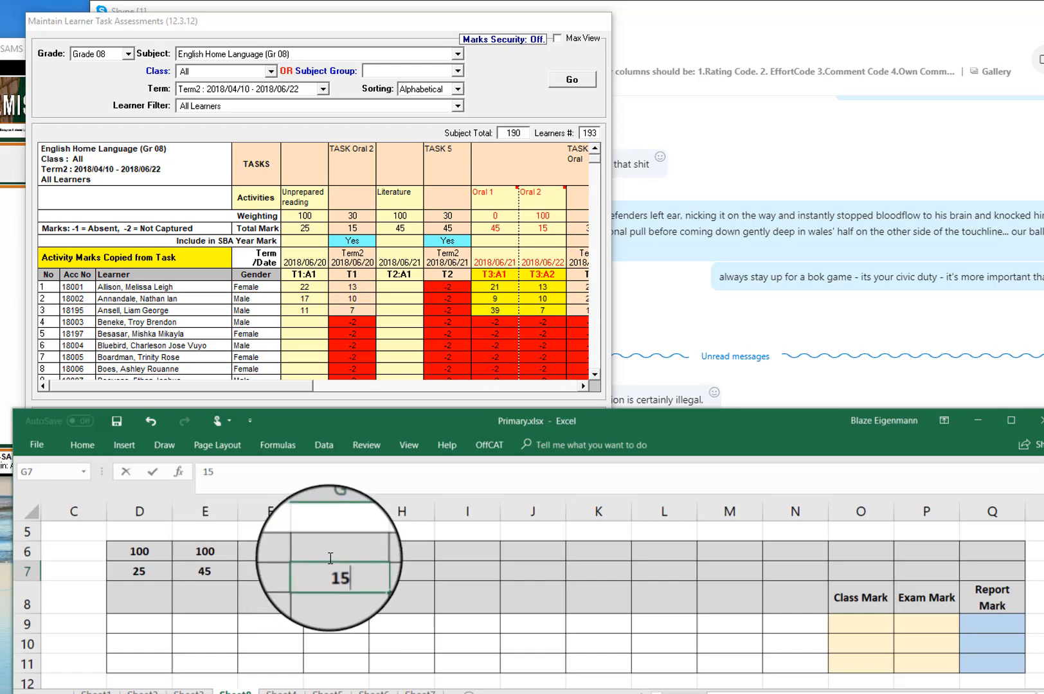
pyautogui.write('1')
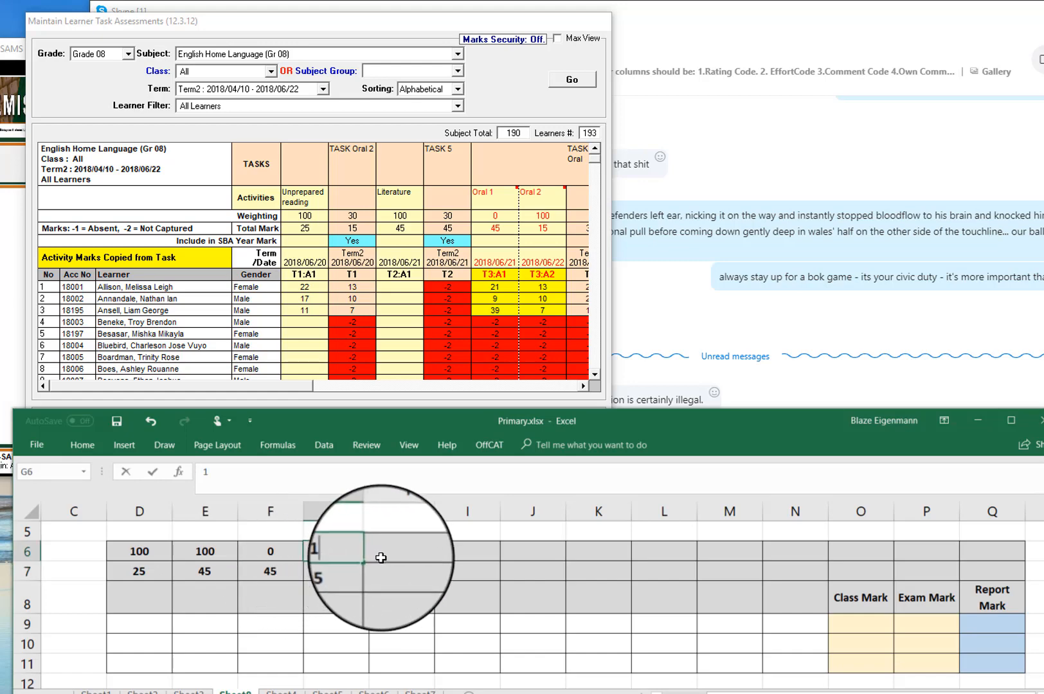
pyautogui.write('00')
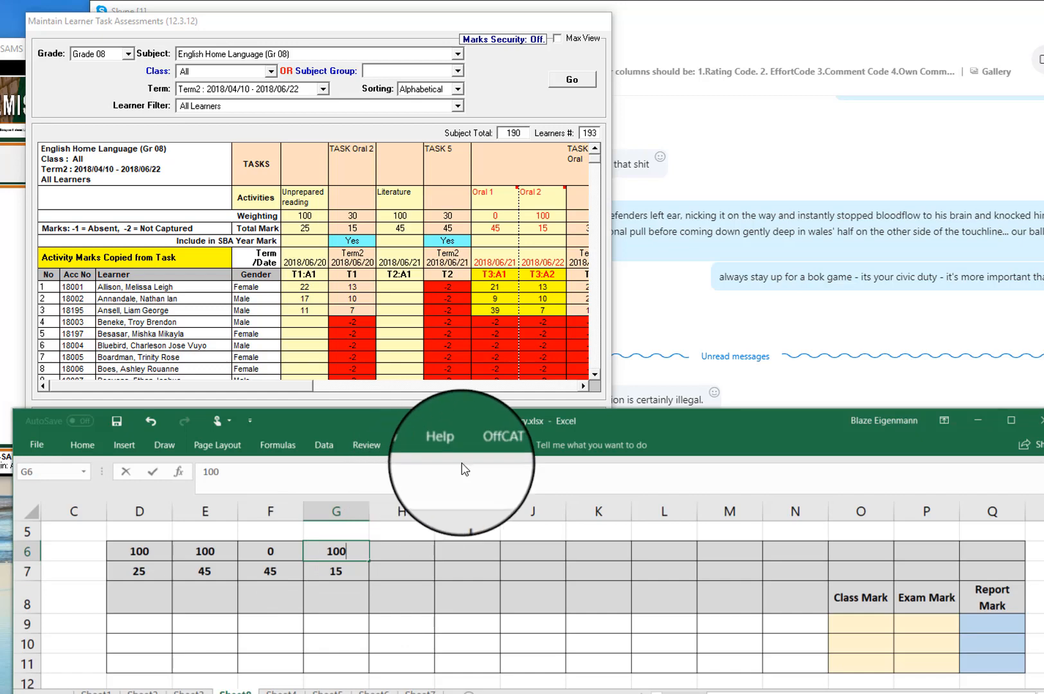
# Fill H6:J6 with weightings 30, 30 and 40 and H7:J7 with total marks 30, 40 and 30 for the three TASK 6 activities
pyautogui.click(583, 386)
pyautogui.click(582, 386)
pyautogui.click(583, 386)
pyautogui.click(582, 387)
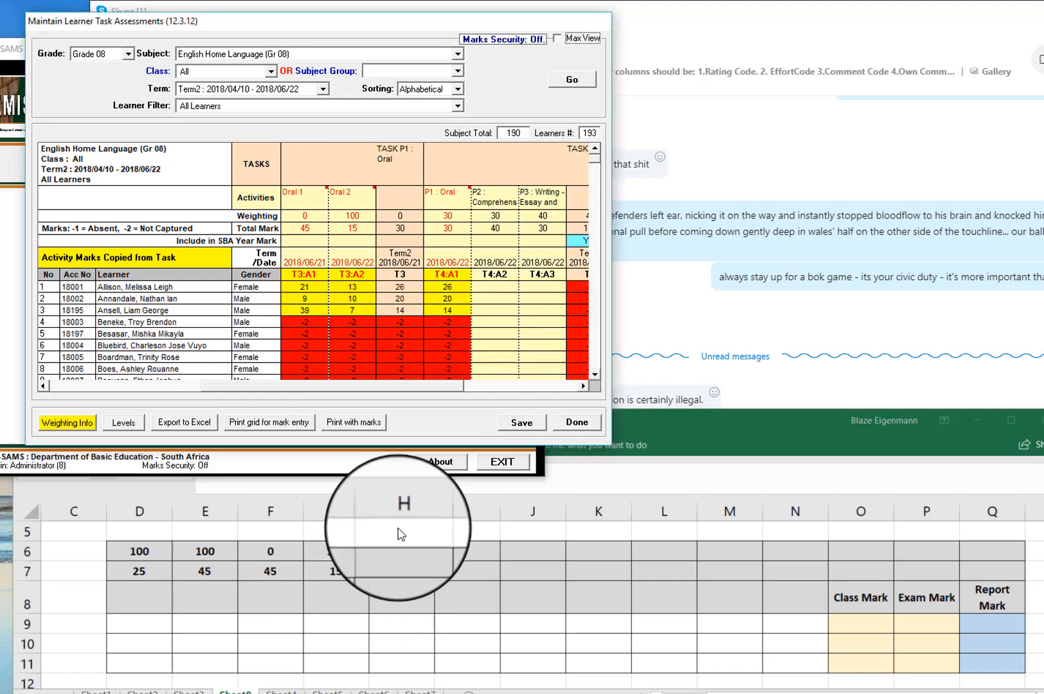
pyautogui.click(390, 571)
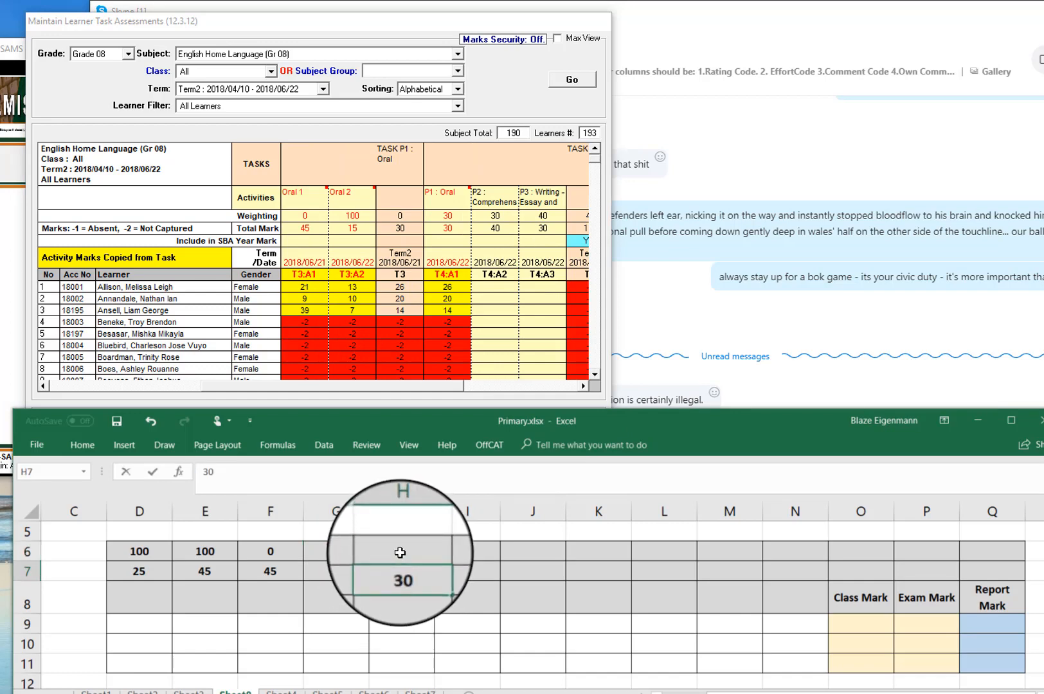
pyautogui.write('30')
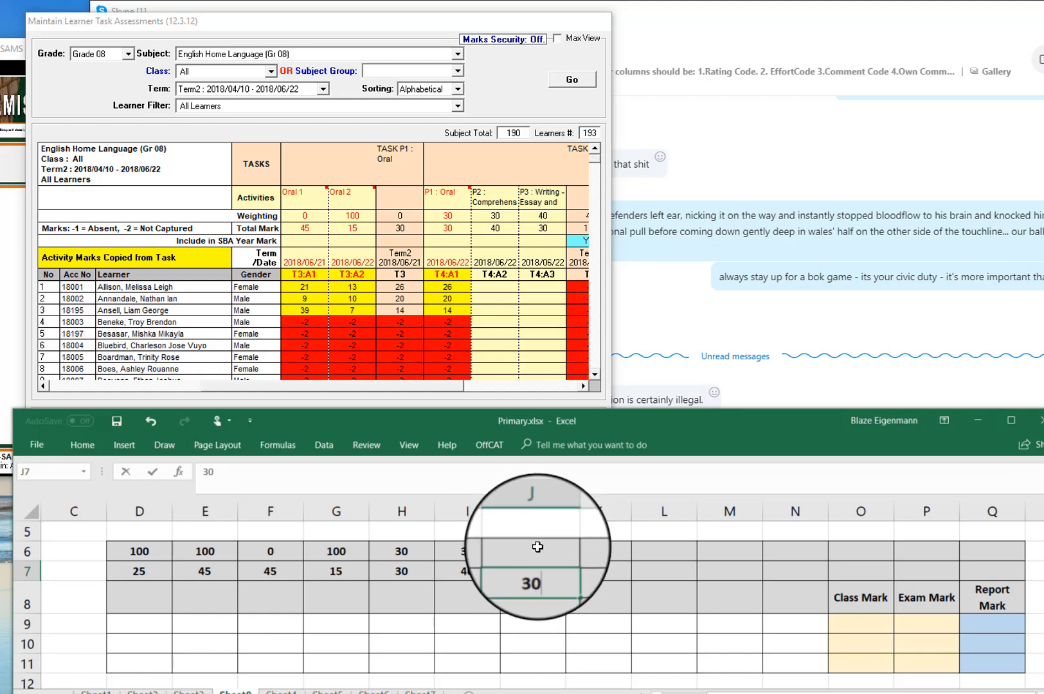
pyautogui.click(536, 553)
pyautogui.write('40')
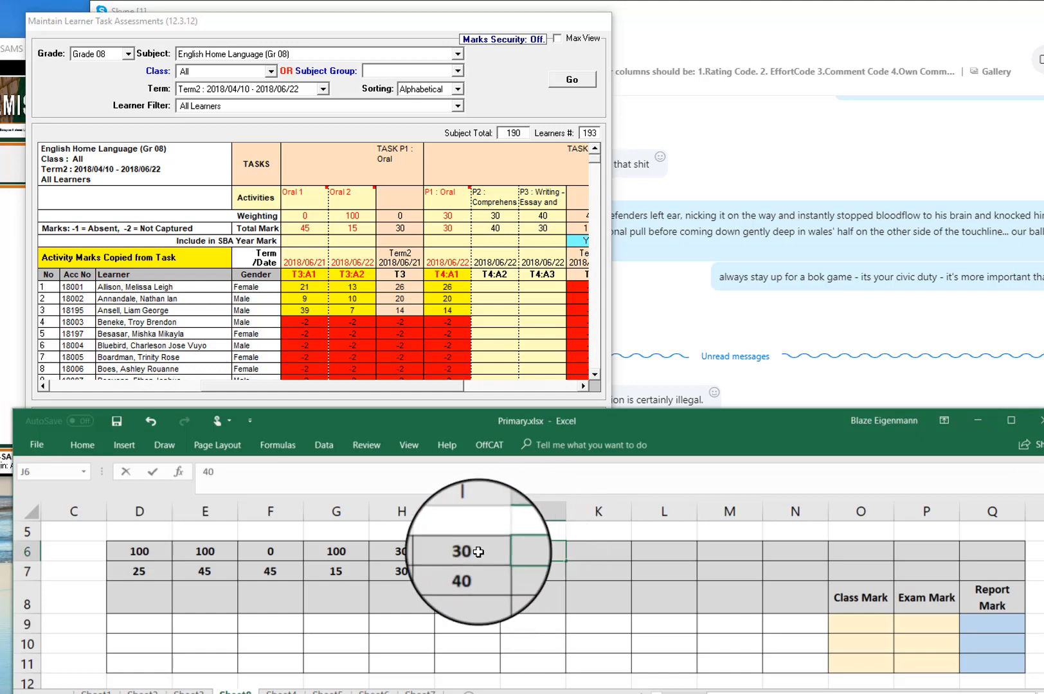
# Highlight columns F:G, which hold the Oral 1 and Oral 2 activities, to see them as one task group
pyautogui.scroll(1, 462, 557)
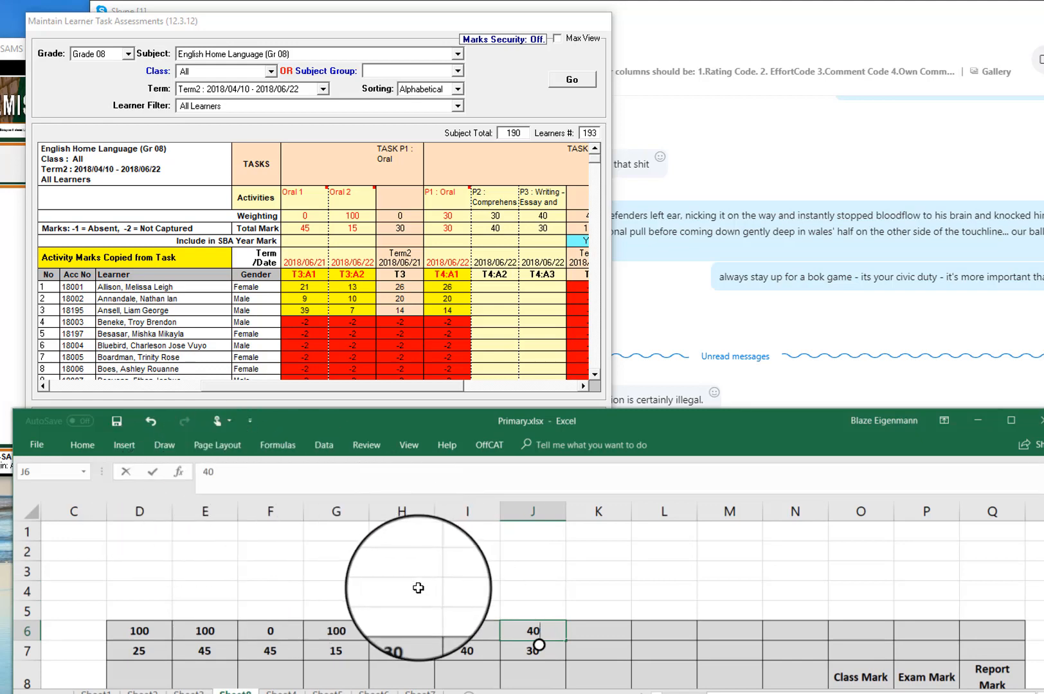
pyautogui.scroll(-1, 494, 668)
pyautogui.hscroll(-2, 707, 691)
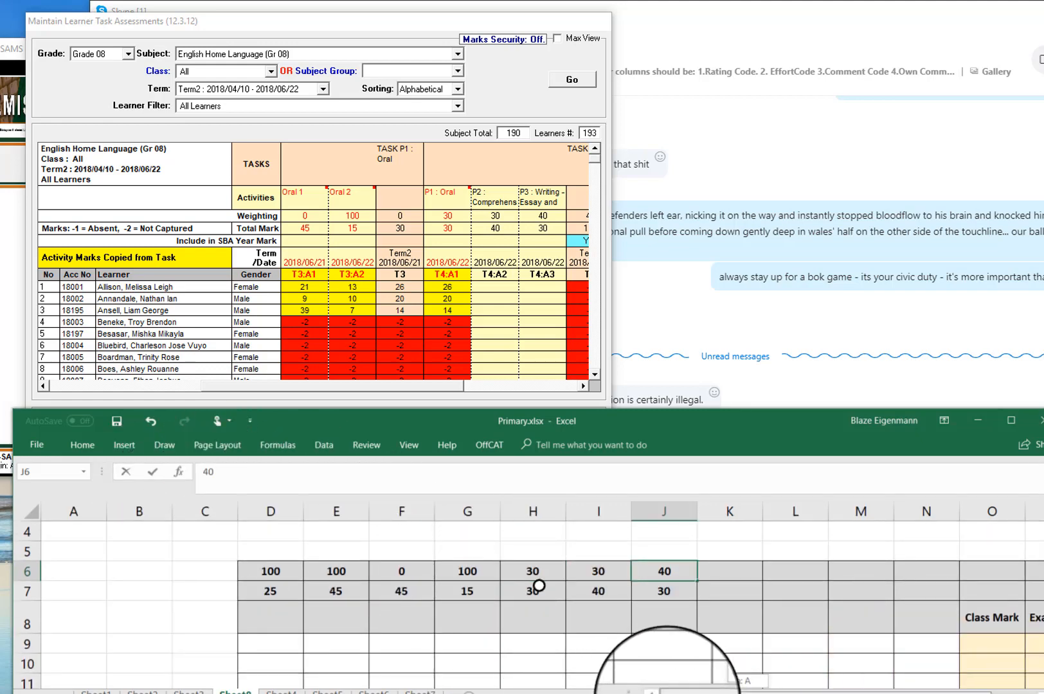
pyautogui.scroll(1, 514, 604)
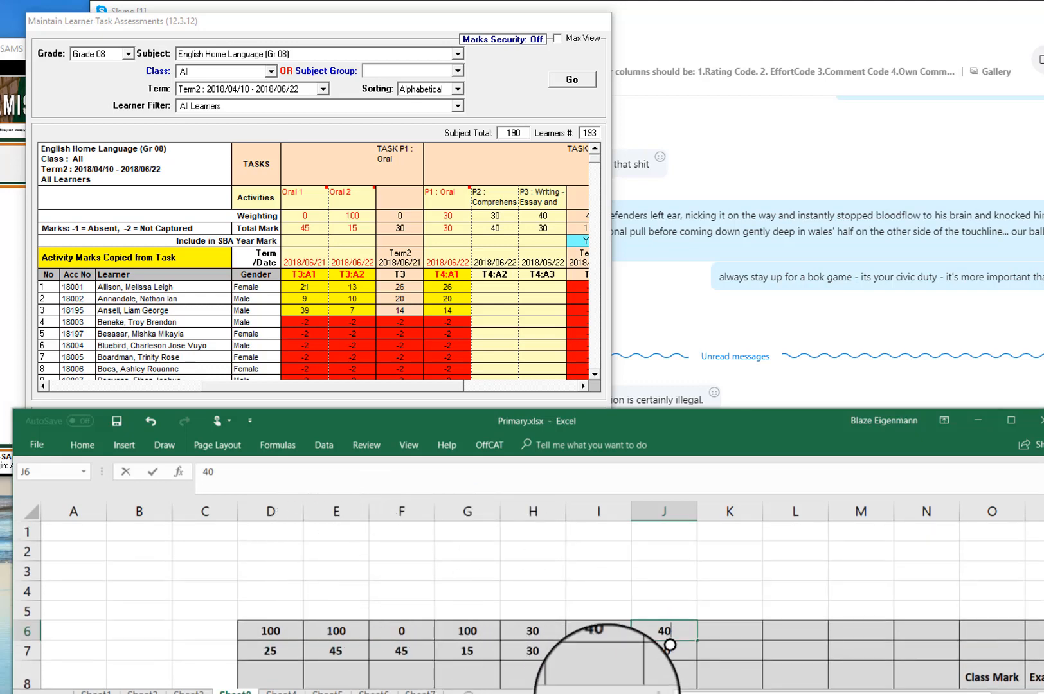
pyautogui.moveTo(684, 693); pyautogui.dragTo(504, 605)
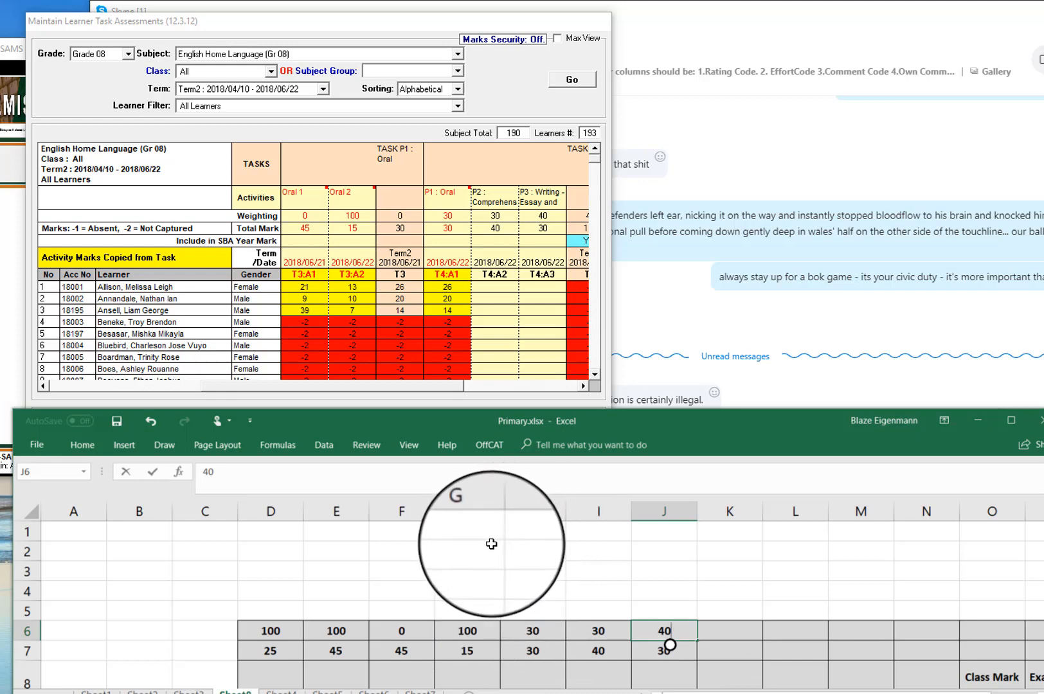
pyautogui.moveTo(410, 507); pyautogui.dragTo(482, 587)
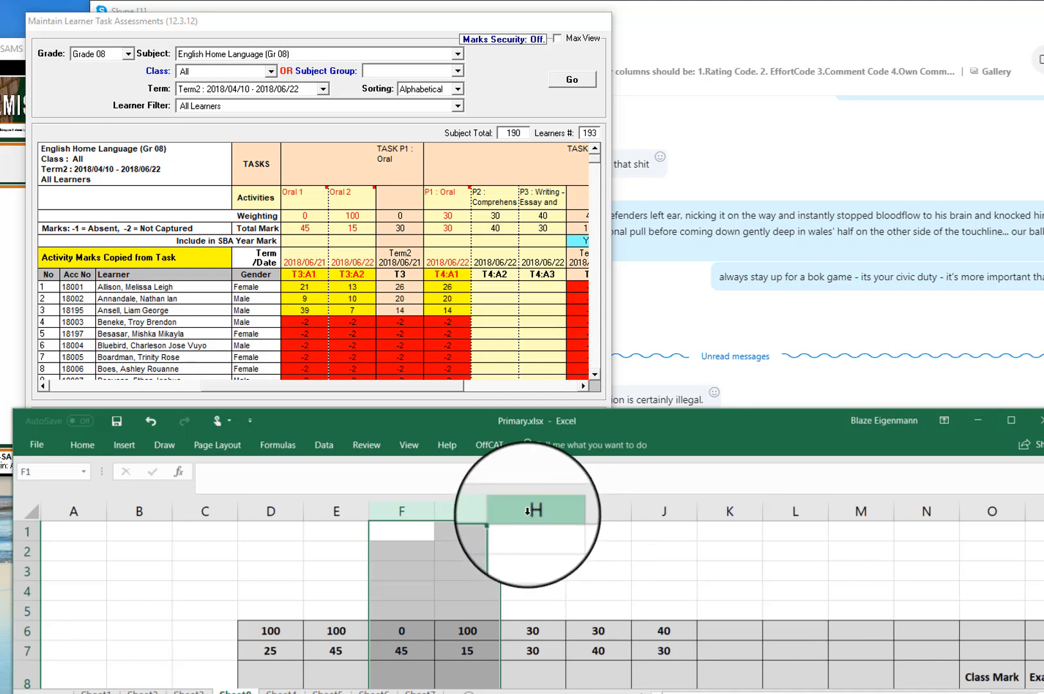
# Highlight columns H:J as the TASK 6 group and check TASK 6's weighting and total mark in the SA-SAMS grid
pyautogui.moveTo(528, 511); pyautogui.dragTo(653, 513)
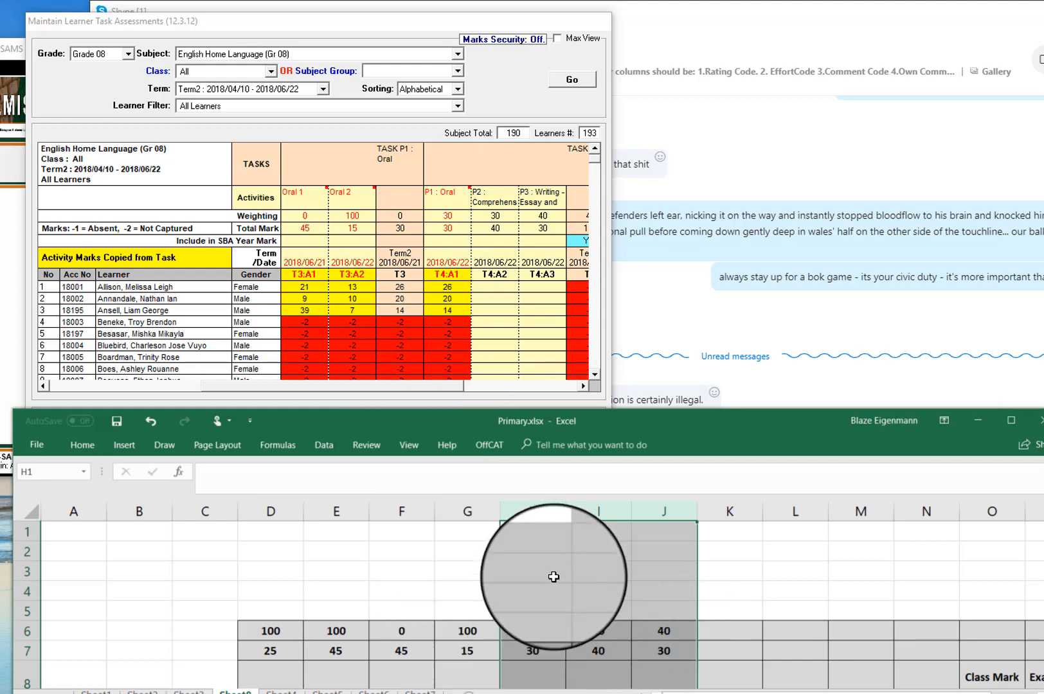
pyautogui.scroll(-1, 573, 555)
pyautogui.scroll(1, 574, 557)
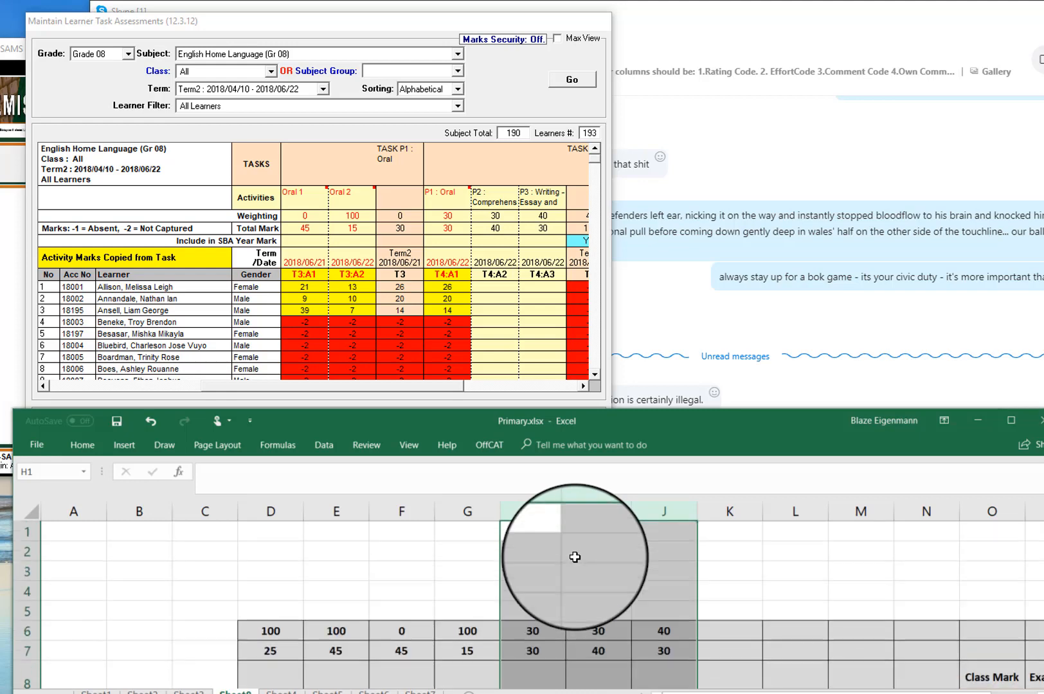
pyautogui.scroll(-2, 574, 556)
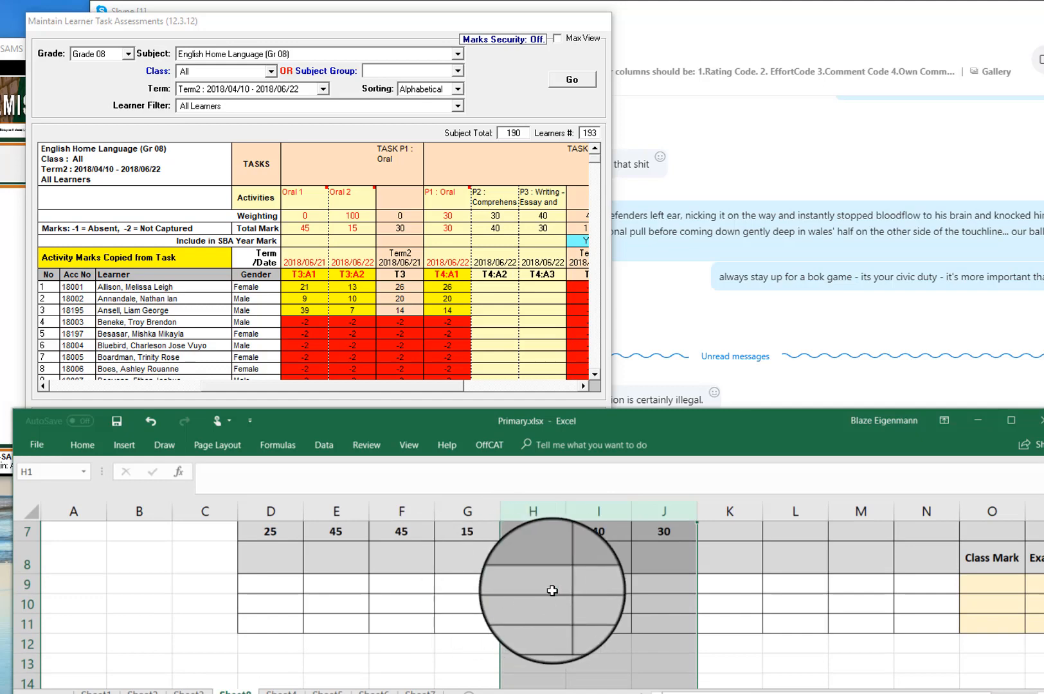
pyautogui.scroll(2, 547, 592)
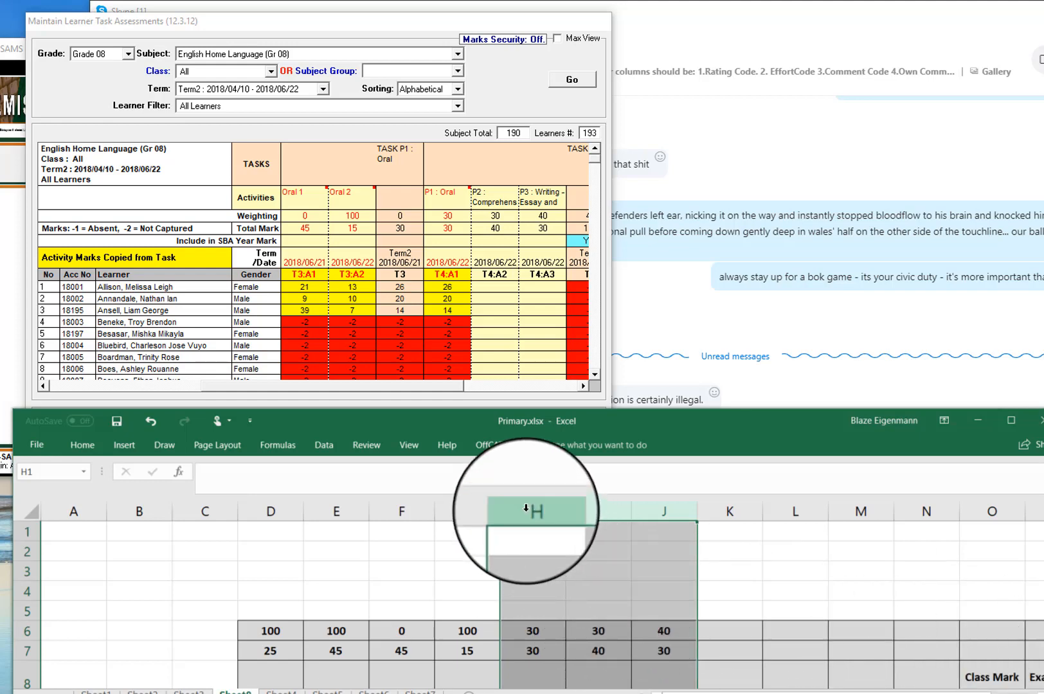
pyautogui.moveTo(525, 508); pyautogui.dragTo(638, 512)
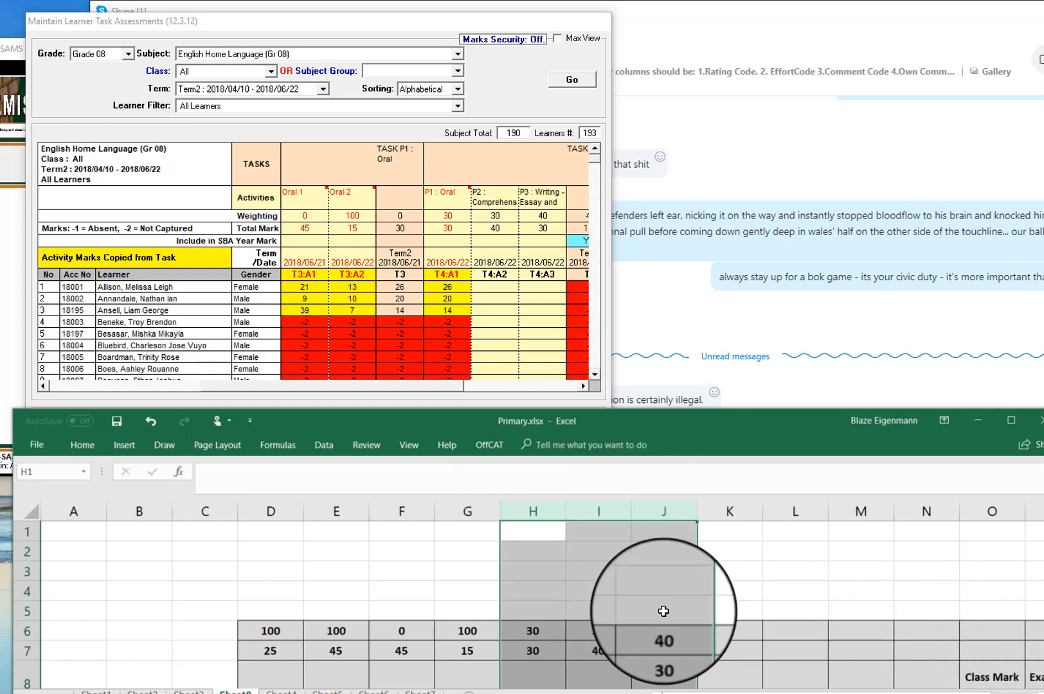
pyautogui.click(583, 386)
pyautogui.click(583, 386)
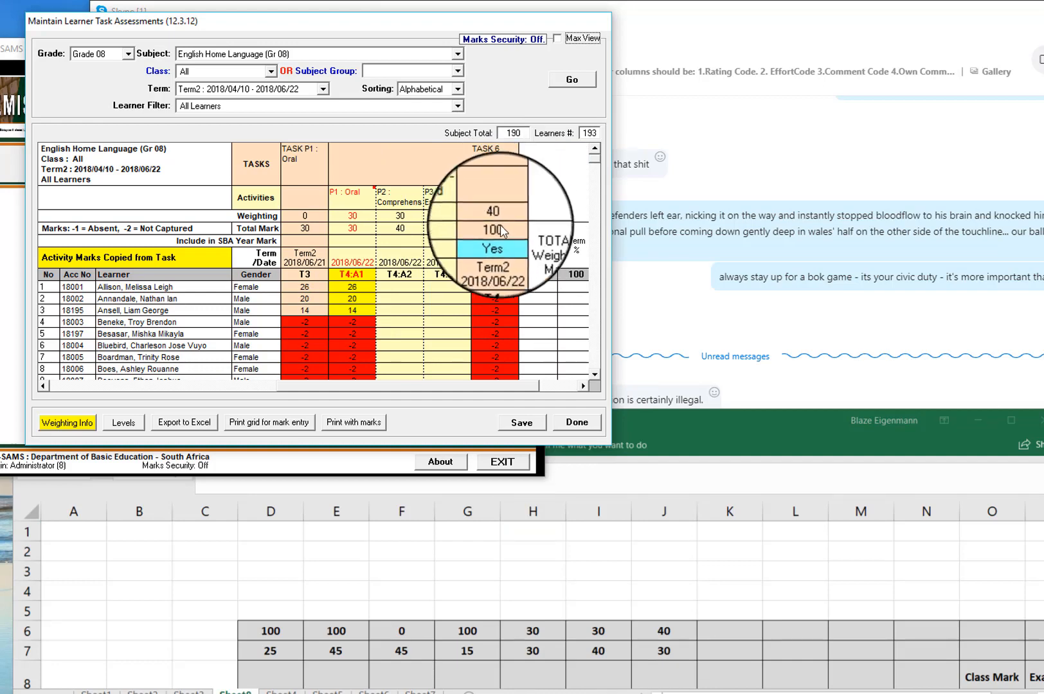
pyautogui.click(539, 519)
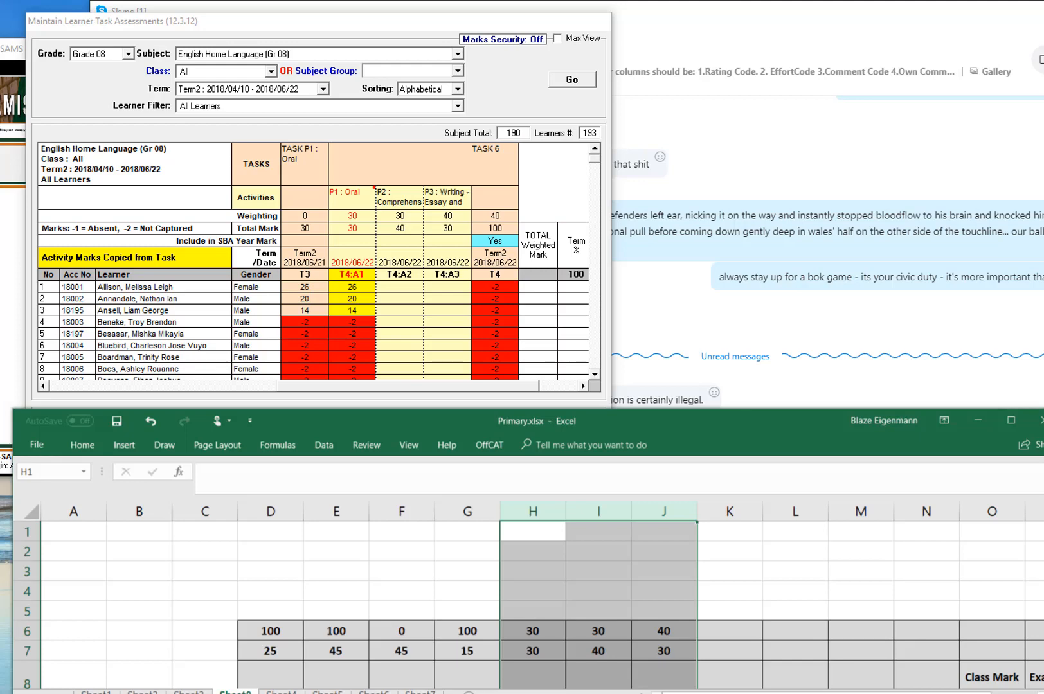
# Start a formula in Q9, the first learner's Report Mark cell
pyautogui.scroll(-1, 534, 604)
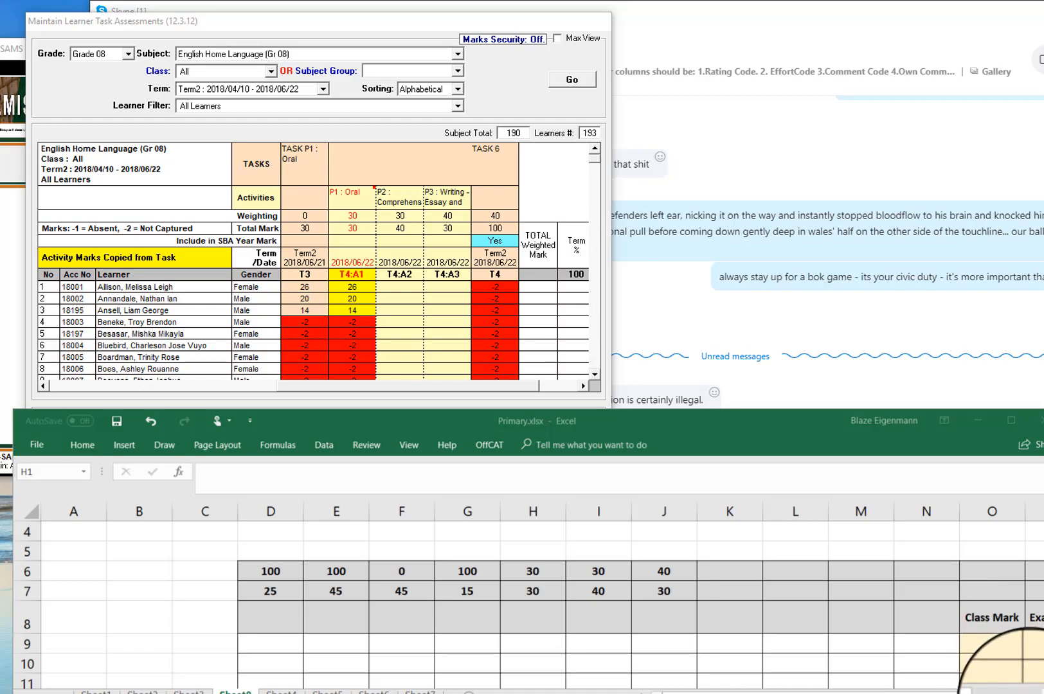
pyautogui.click(1021, 681)
pyautogui.hscroll(2, 1028, 687)
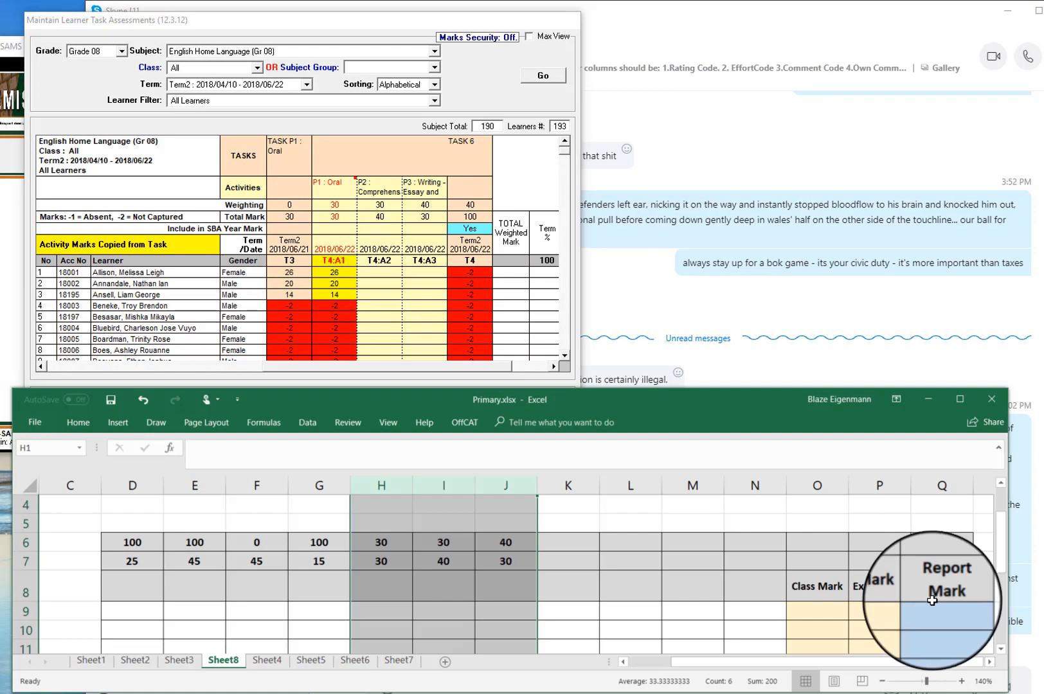
pyautogui.click(952, 615)
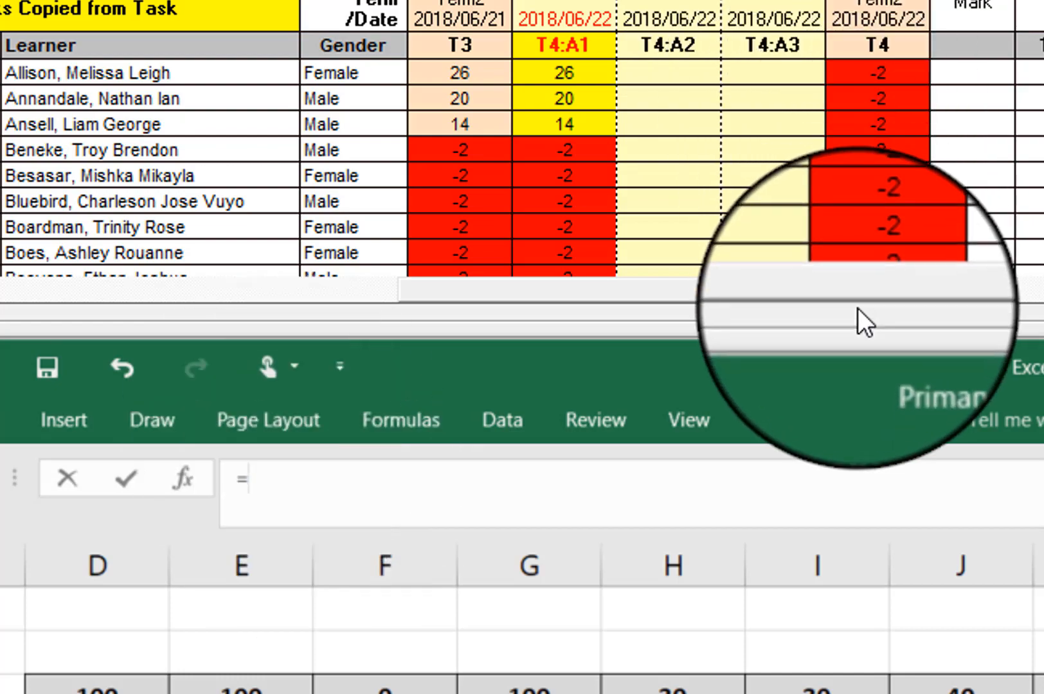
# Review each task's weighting, total mark and Include in SBA Year Mark setting across the SA-SAMS assessment grid
pyautogui.click(848, 290)
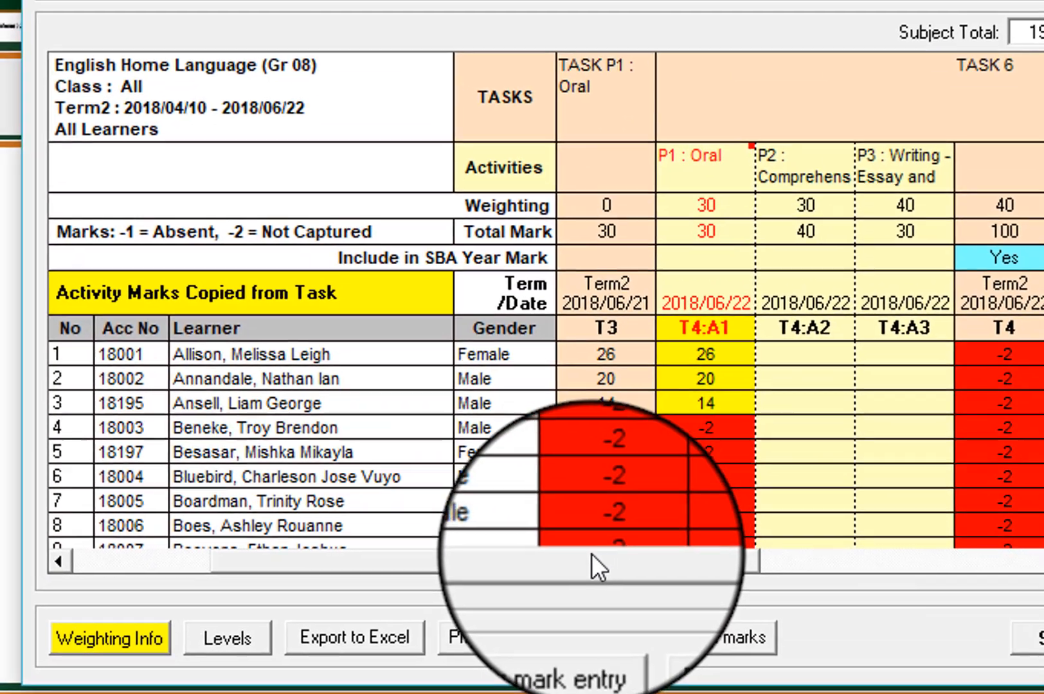
pyautogui.moveTo(591, 553); pyautogui.dragTo(408, 569)
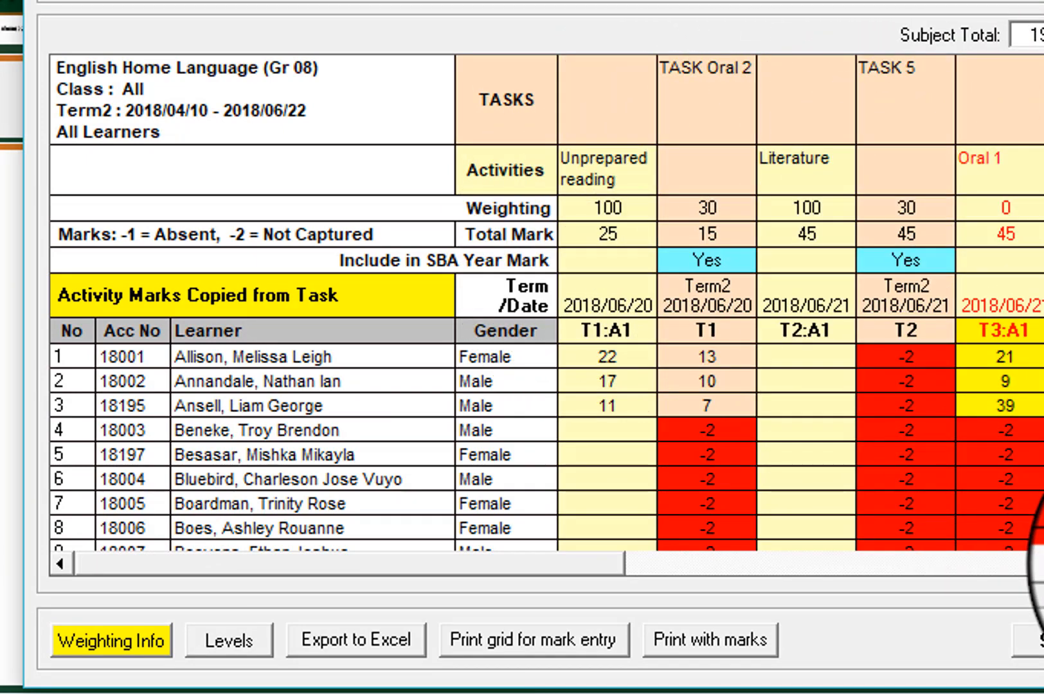
pyautogui.click(1041, 564)
pyautogui.click(1041, 563)
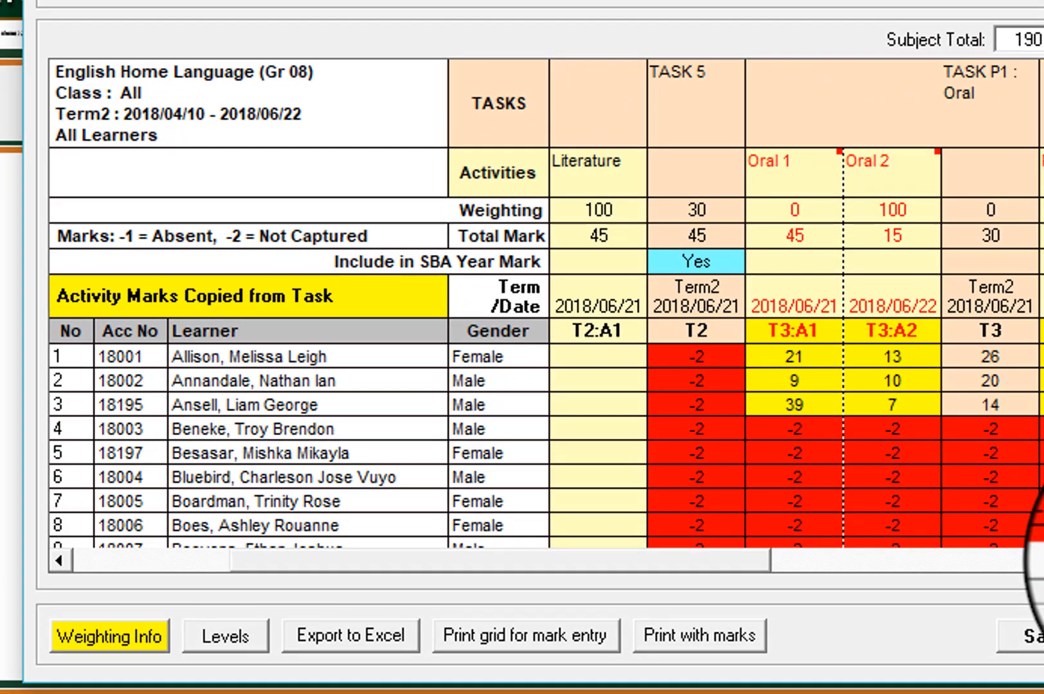
pyautogui.click(1041, 564)
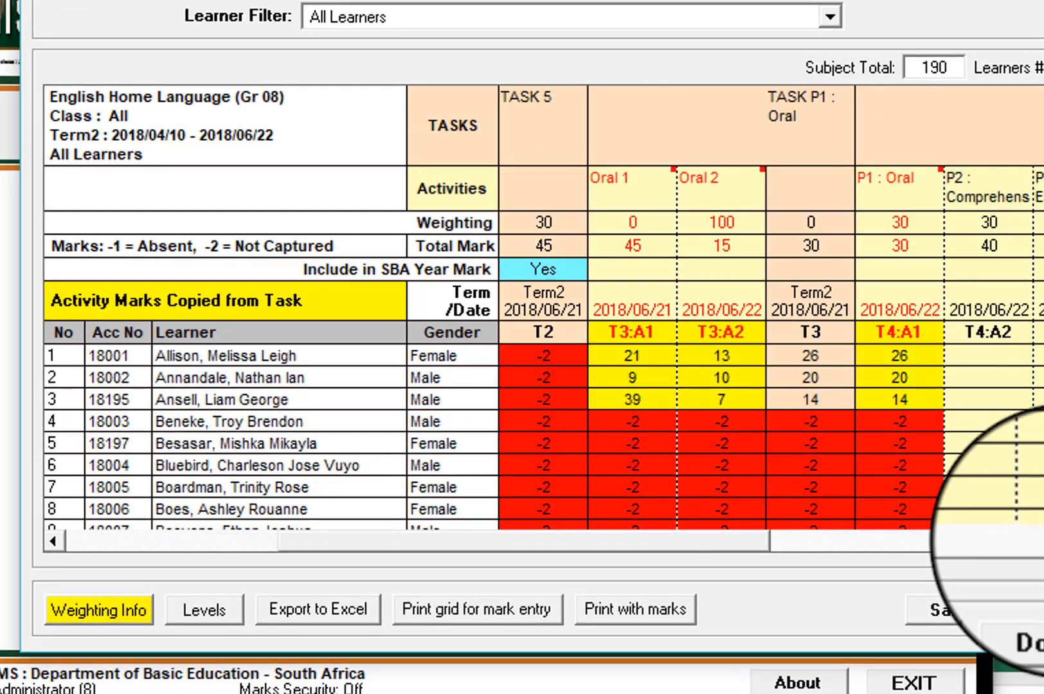
pyautogui.click(1041, 541)
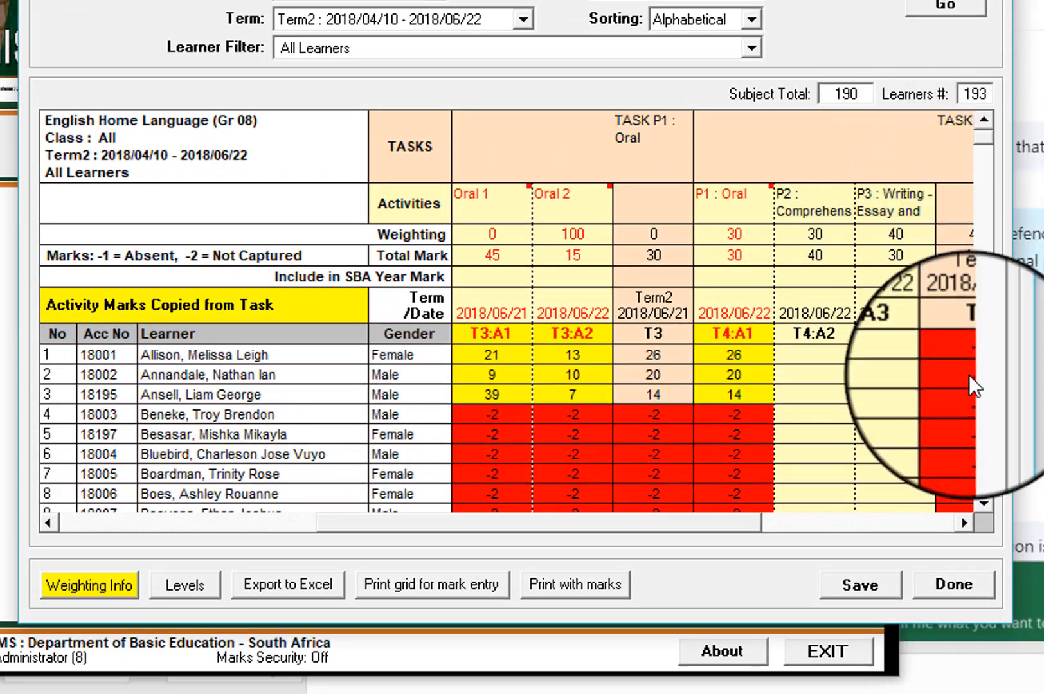
pyautogui.click(966, 522)
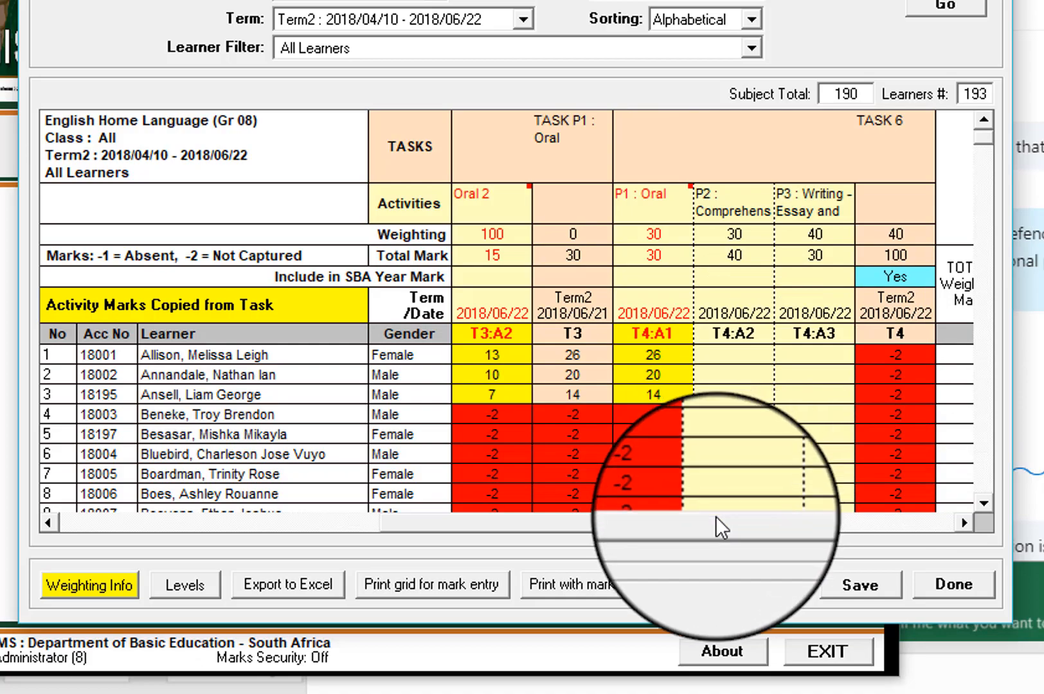
pyautogui.moveTo(369, 522); pyautogui.dragTo(303, 522)
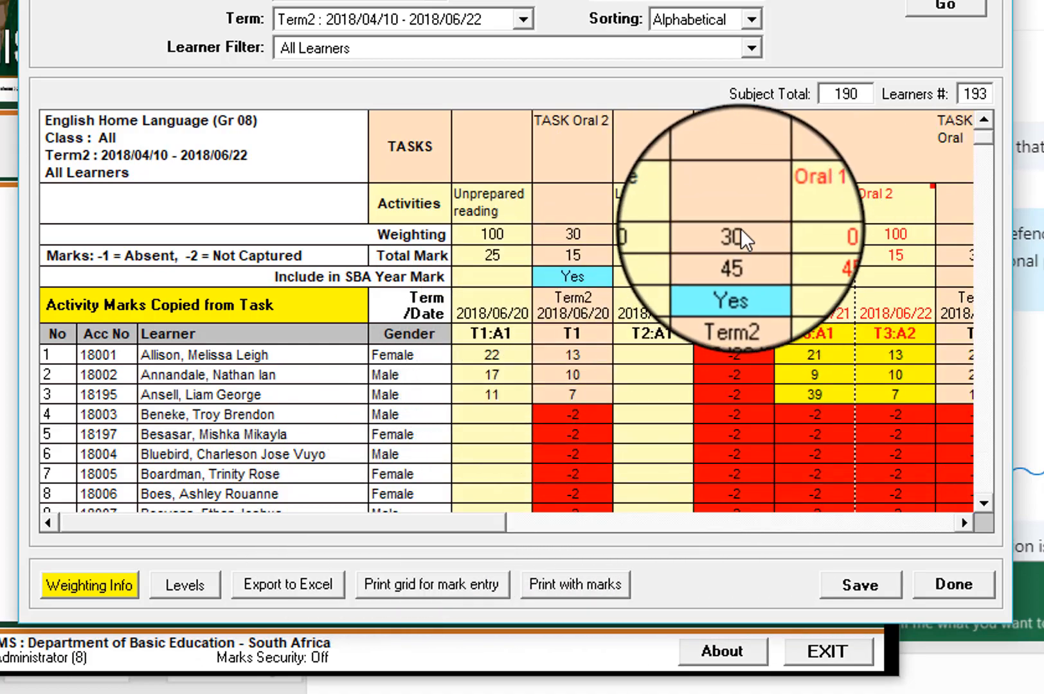
# In Excel, lay out the Report Mark formula as =()+()+() and fill its first brackets with D9/D7*15
pyautogui.click(993, 690)
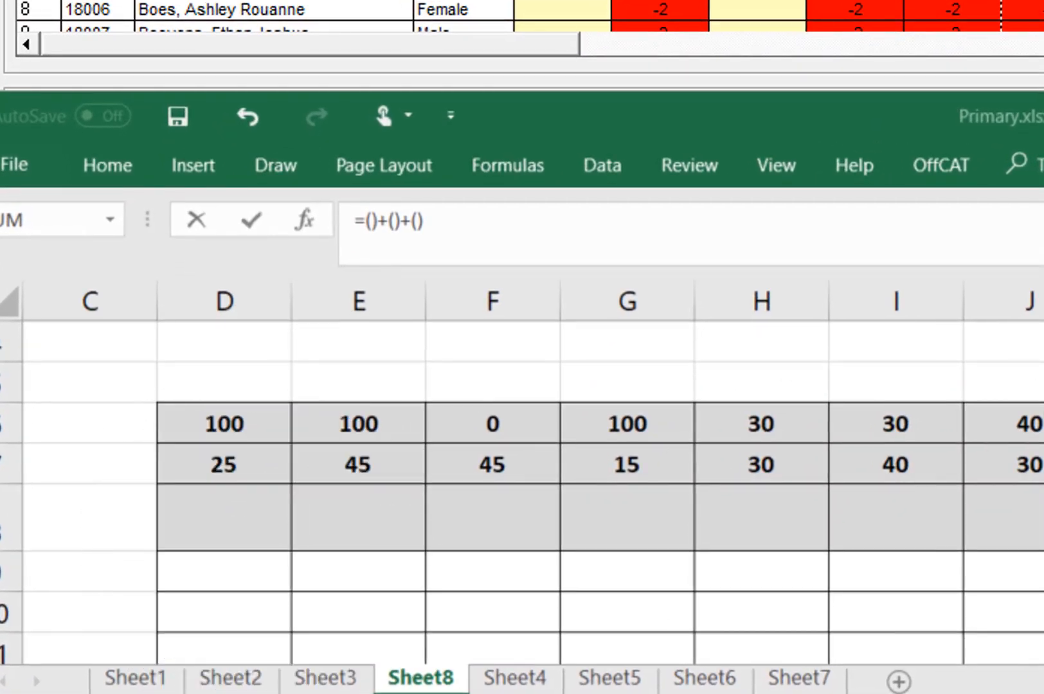
pyautogui.click(371, 221)
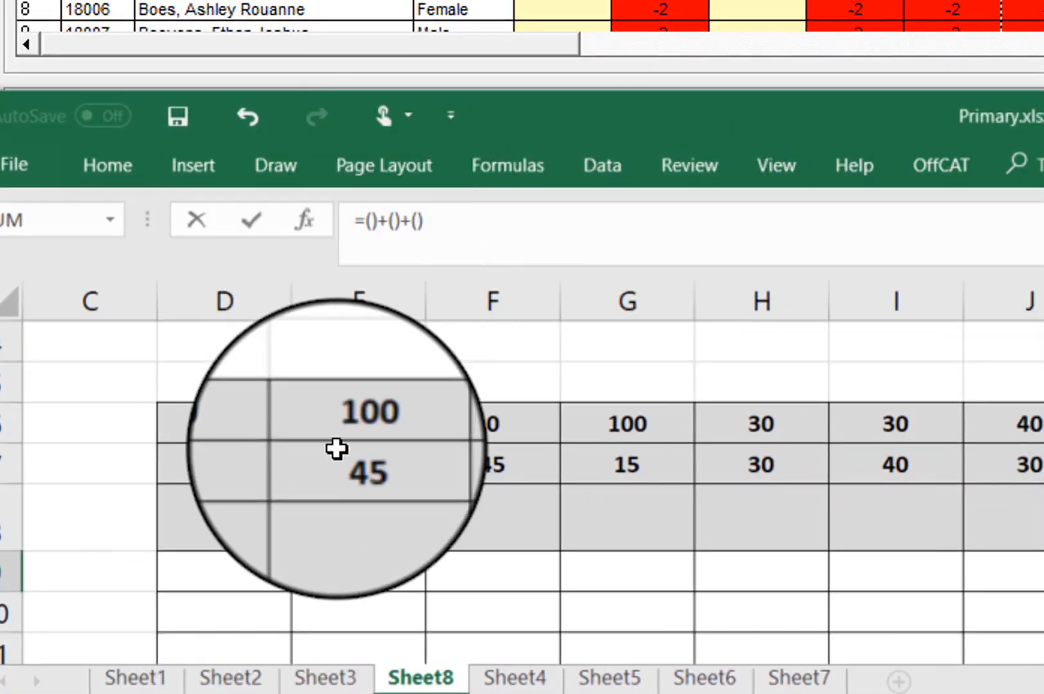
pyautogui.click(231, 571)
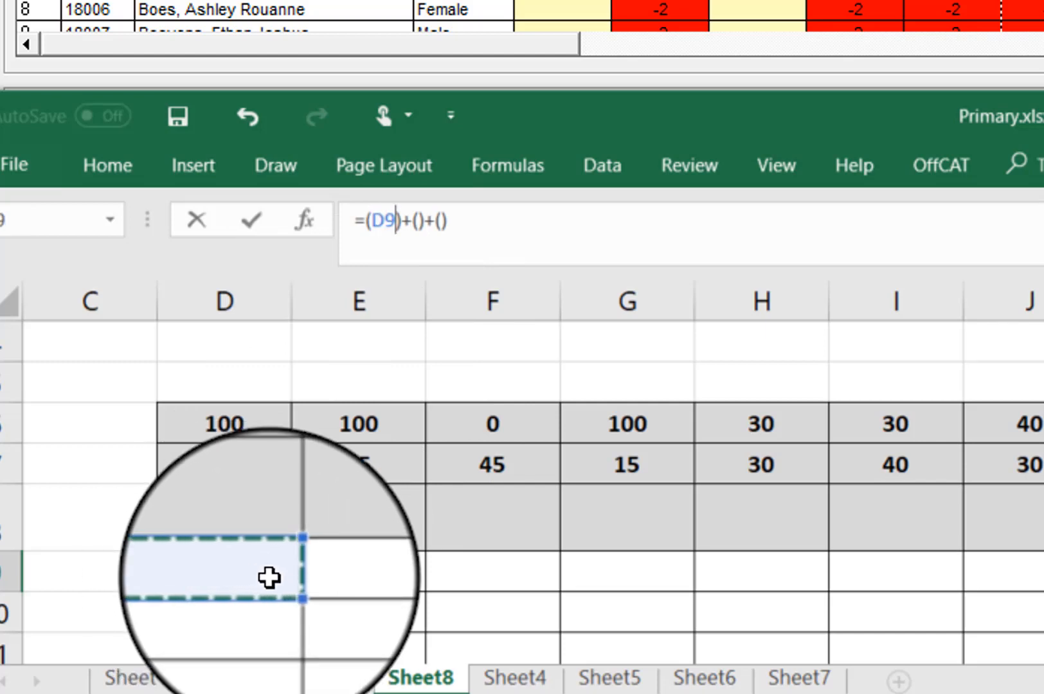
pyautogui.write('/')
pyautogui.click(247, 473)
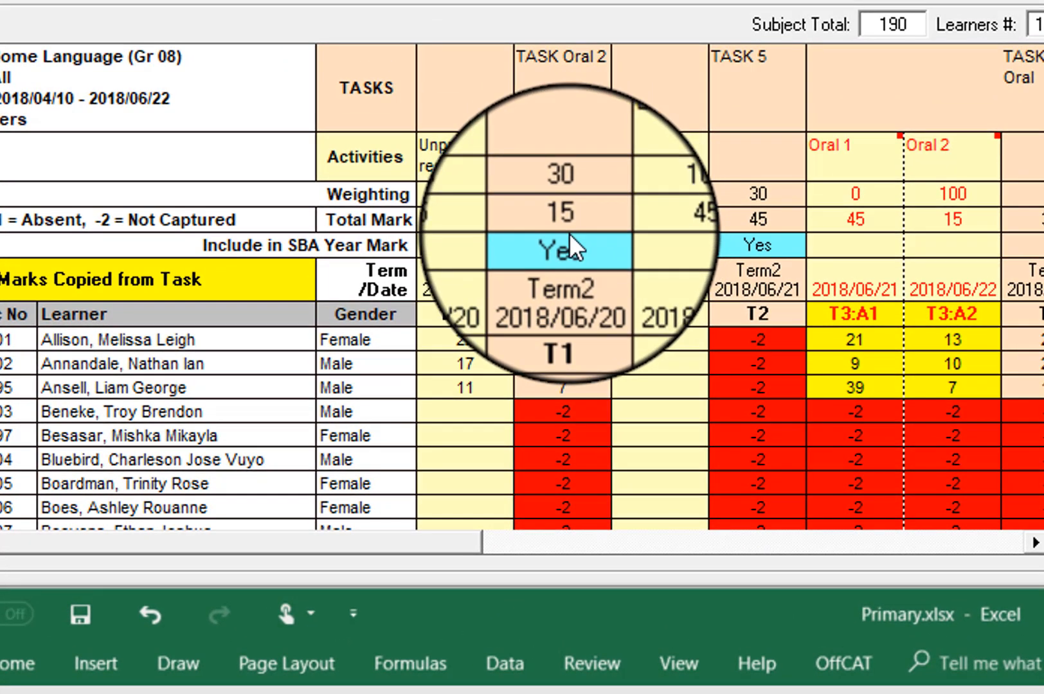
pyautogui.write('*')
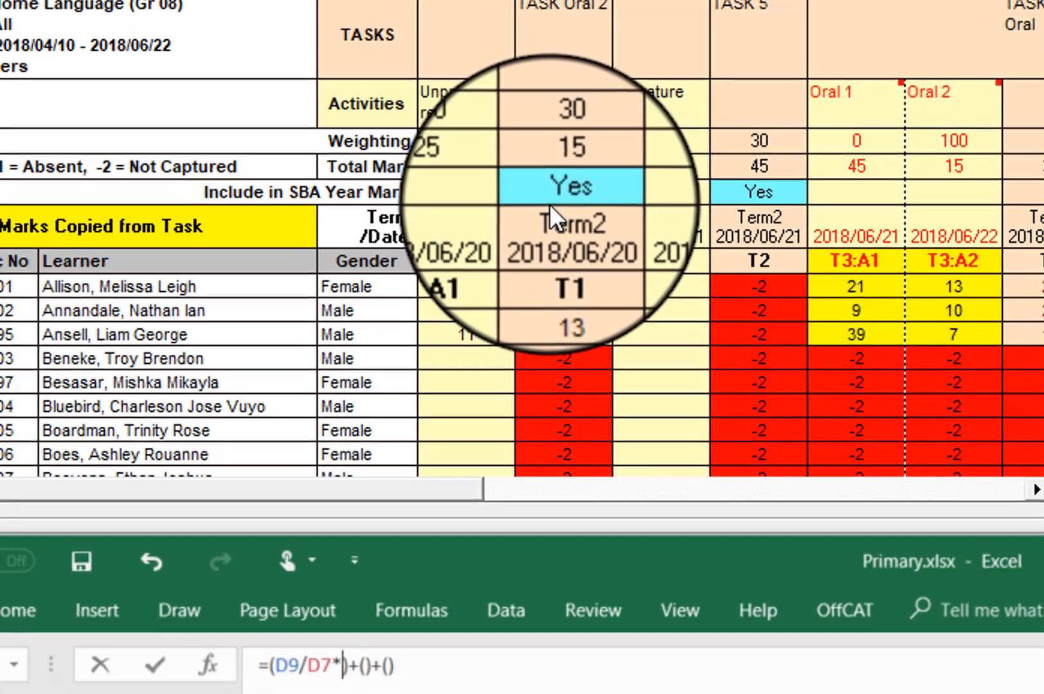
pyautogui.write('15')
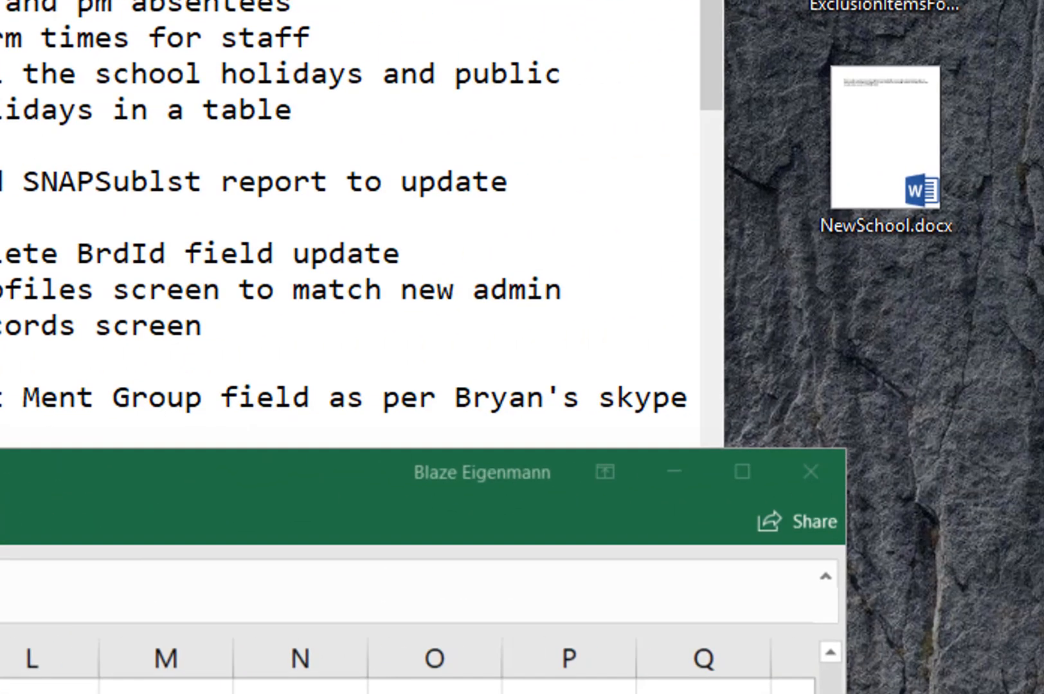
# Switch to Calculator and work out 22 ÷ 25 × 15 to check the first learner's T1 mark
pyautogui.moveTo(1040, 160); pyautogui.dragTo(501, 31)
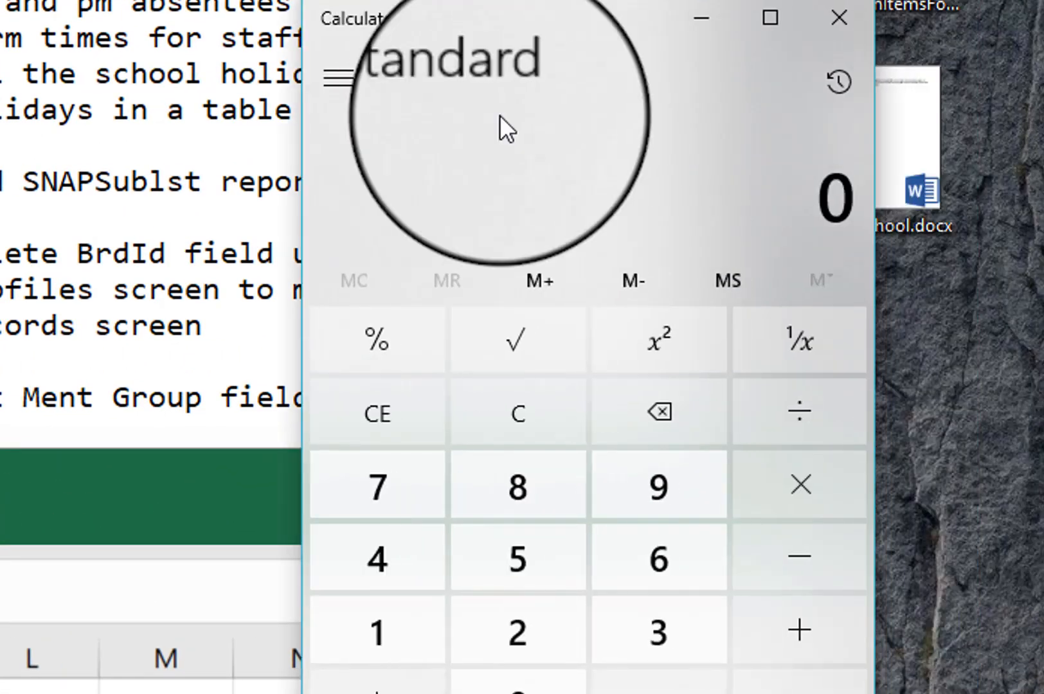
pyautogui.doubleClick(531, 640)
pyautogui.click(803, 430)
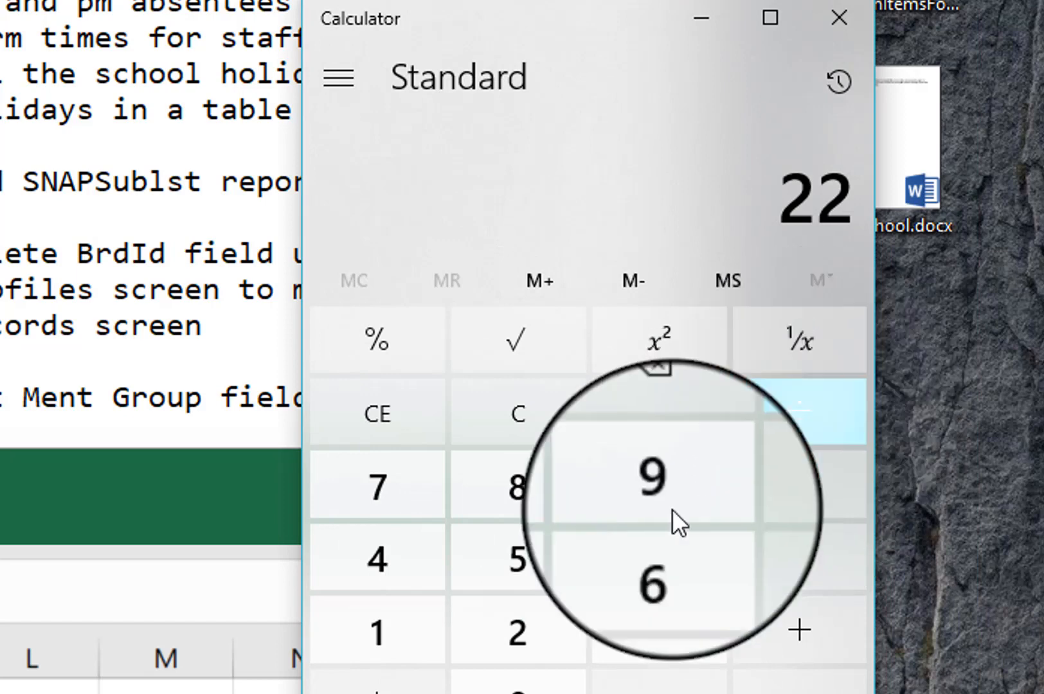
pyautogui.click(546, 553)
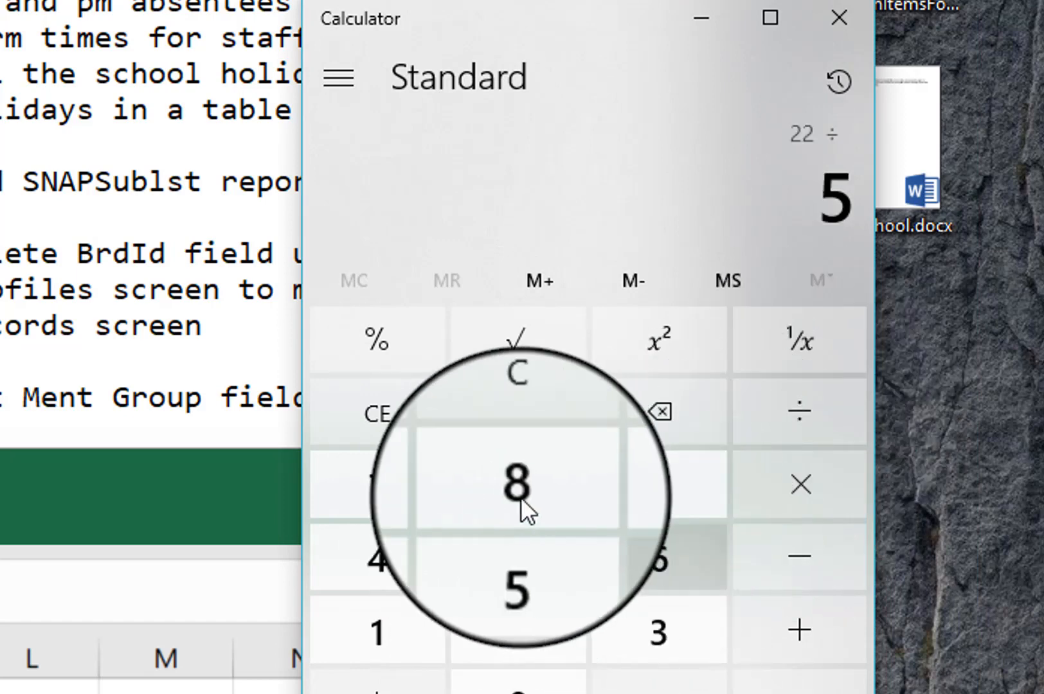
pyautogui.click(405, 427)
pyautogui.click(513, 617)
pyautogui.click(514, 569)
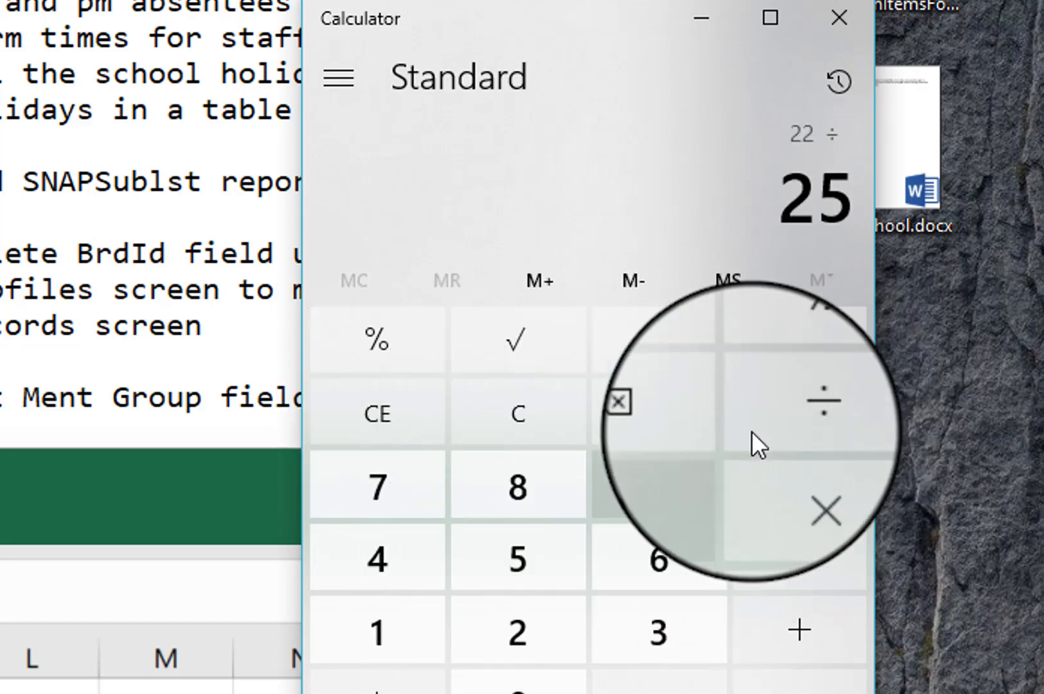
pyautogui.click(803, 417)
pyautogui.click(793, 461)
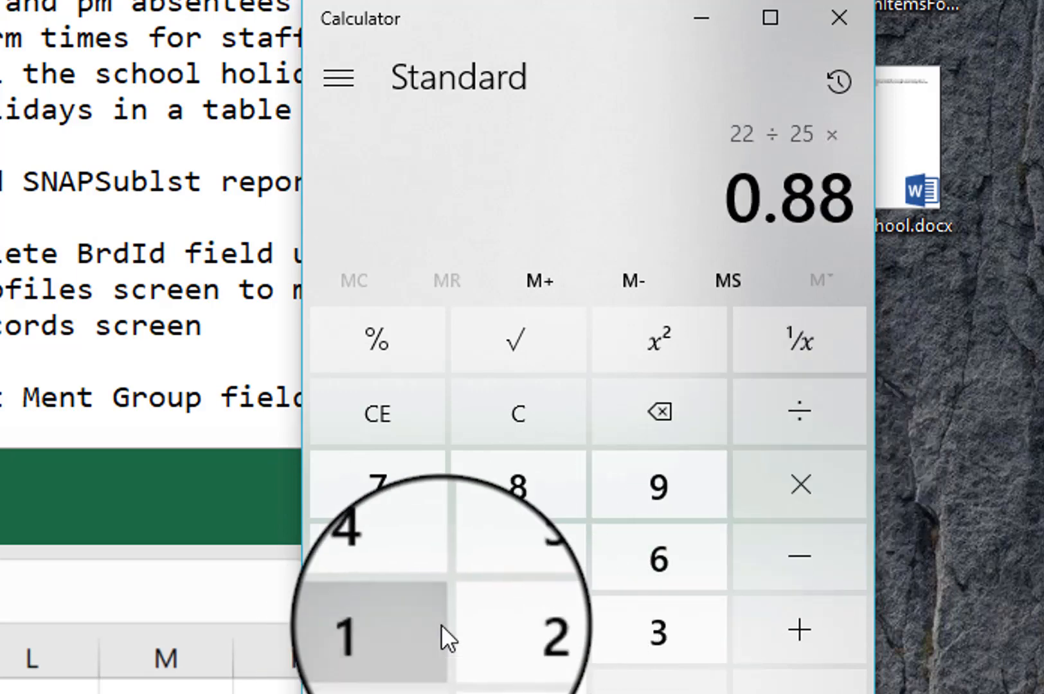
pyautogui.click(441, 626)
pyautogui.click(539, 582)
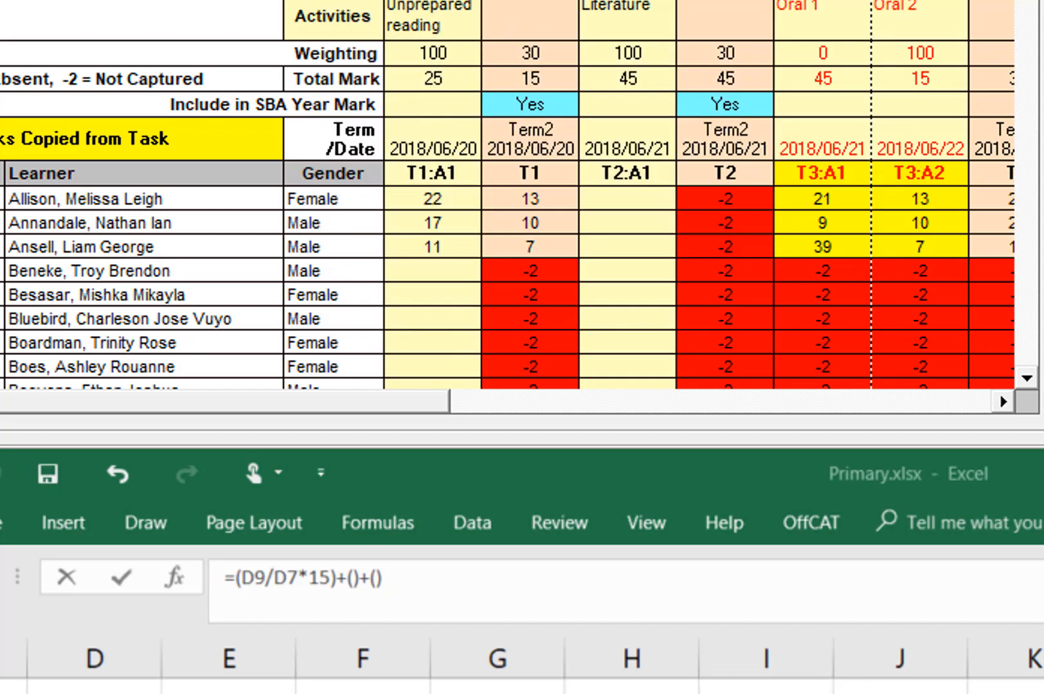
# Back in Excel, wrap D9/D7*15 in the Report Mark formula in a ROUND function with 0 digits
pyautogui.click(812, 550)
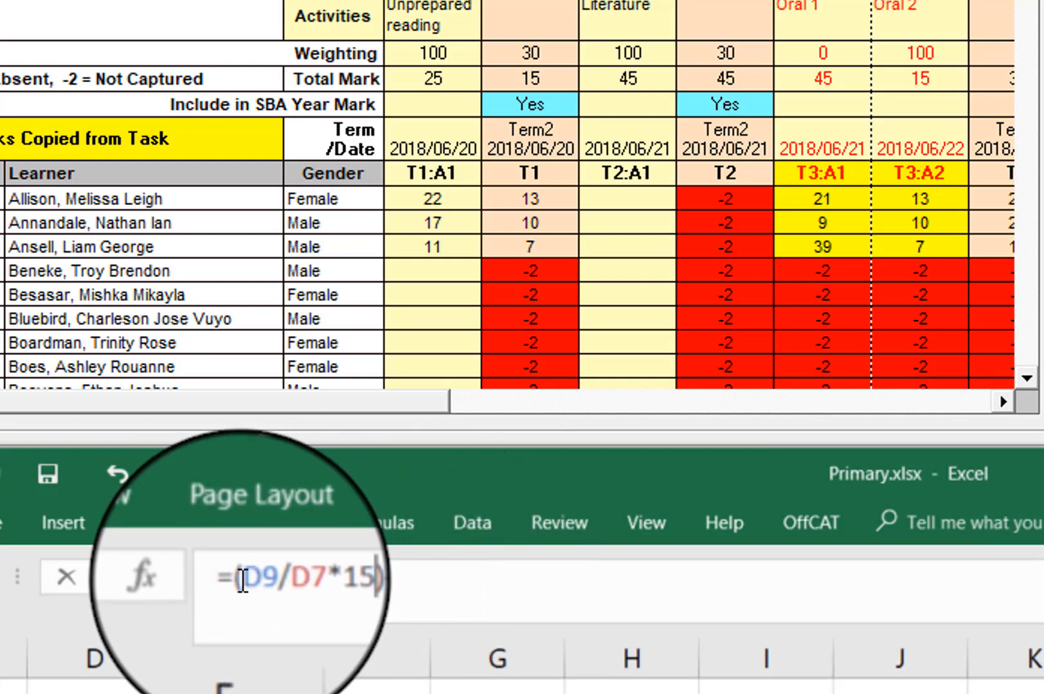
pyautogui.click(249, 596)
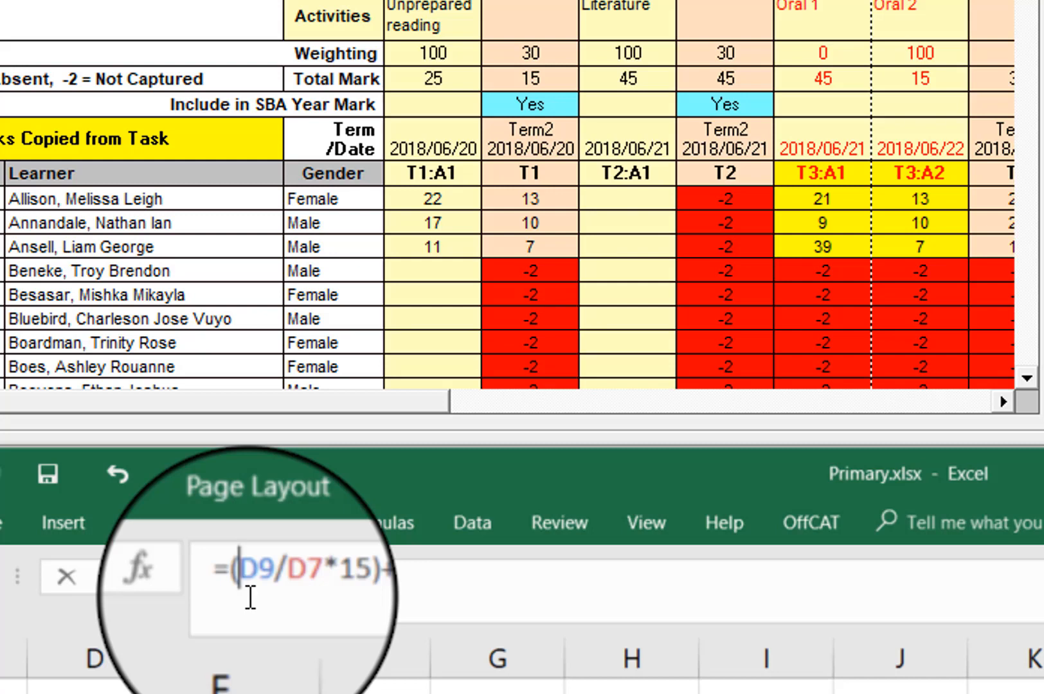
pyautogui.write('round(')
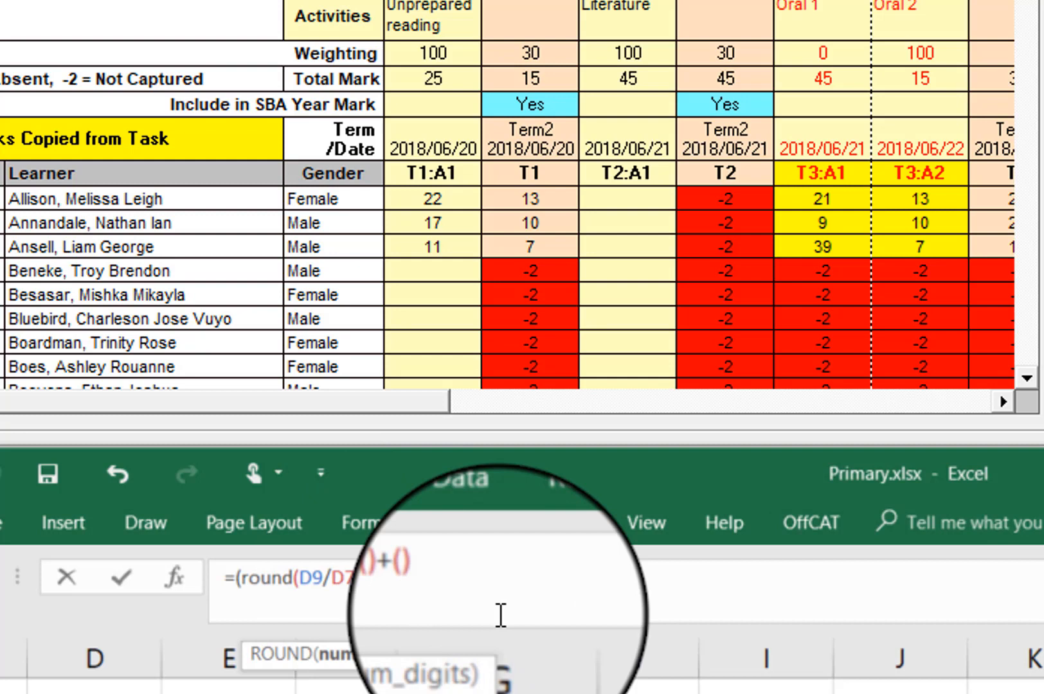
pyautogui.write(',')
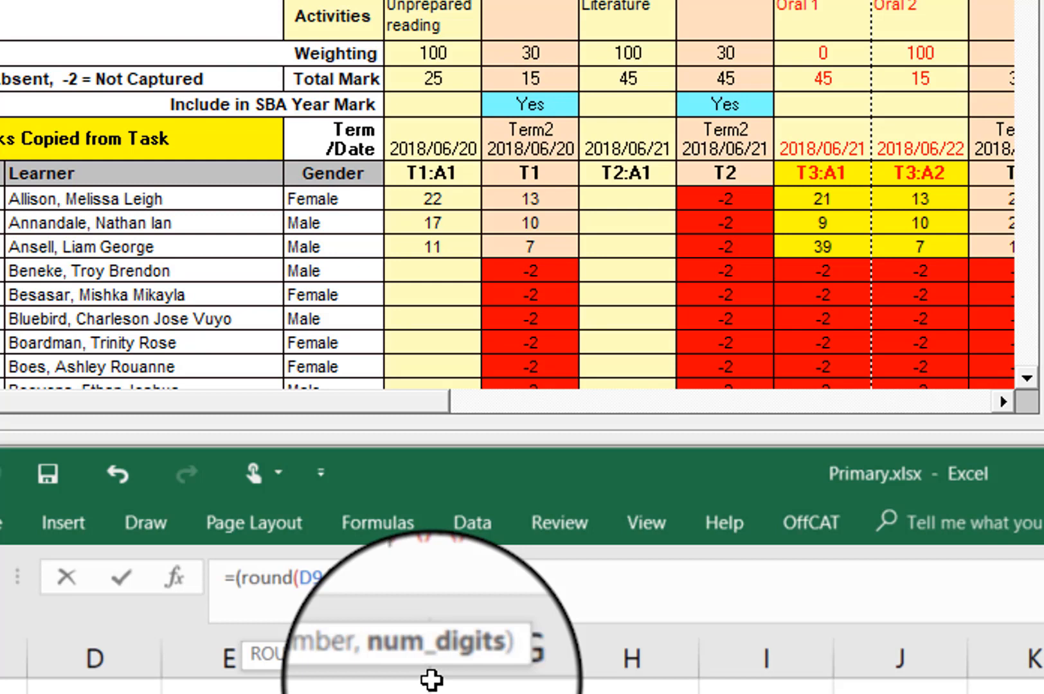
pyautogui.write('))+()+(')
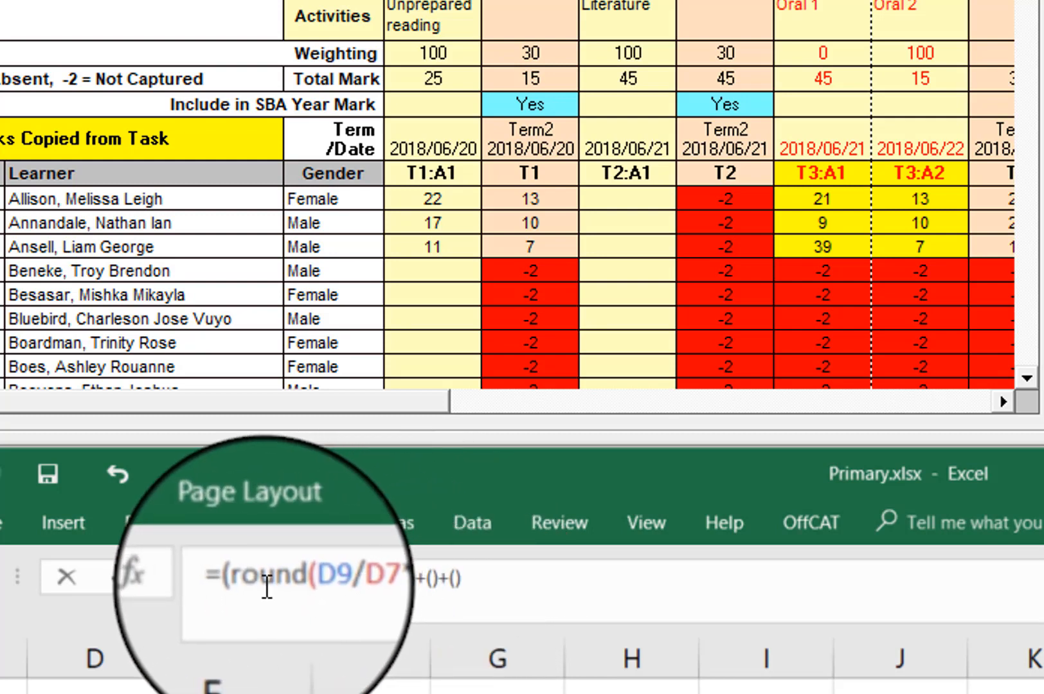
pyautogui.moveTo(245, 578); pyautogui.dragTo(408, 588)
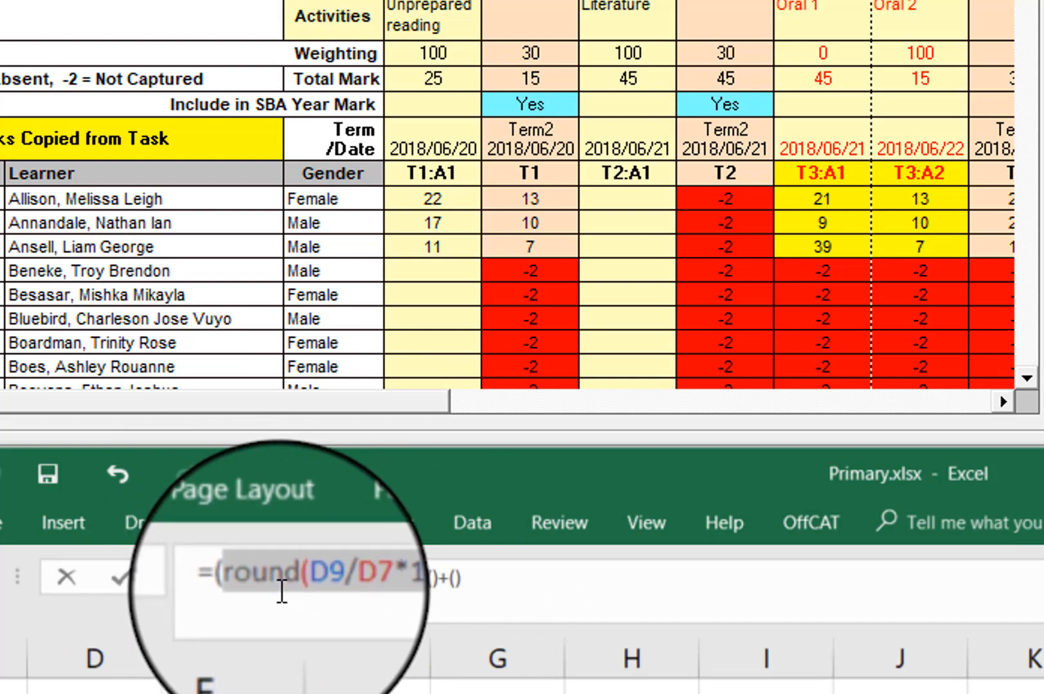
# Enclose the ROUND term in its own brackets followed by /15*30, and fill the formula's second main brackets with E9/E7*30
pyautogui.click(475, 570)
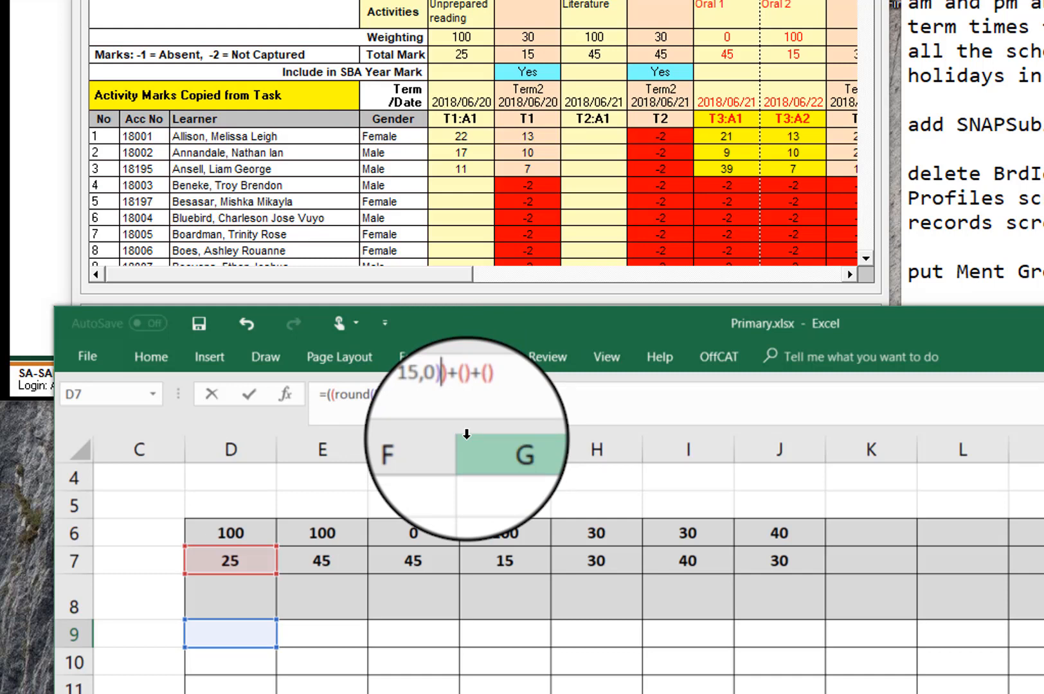
pyautogui.write(')')
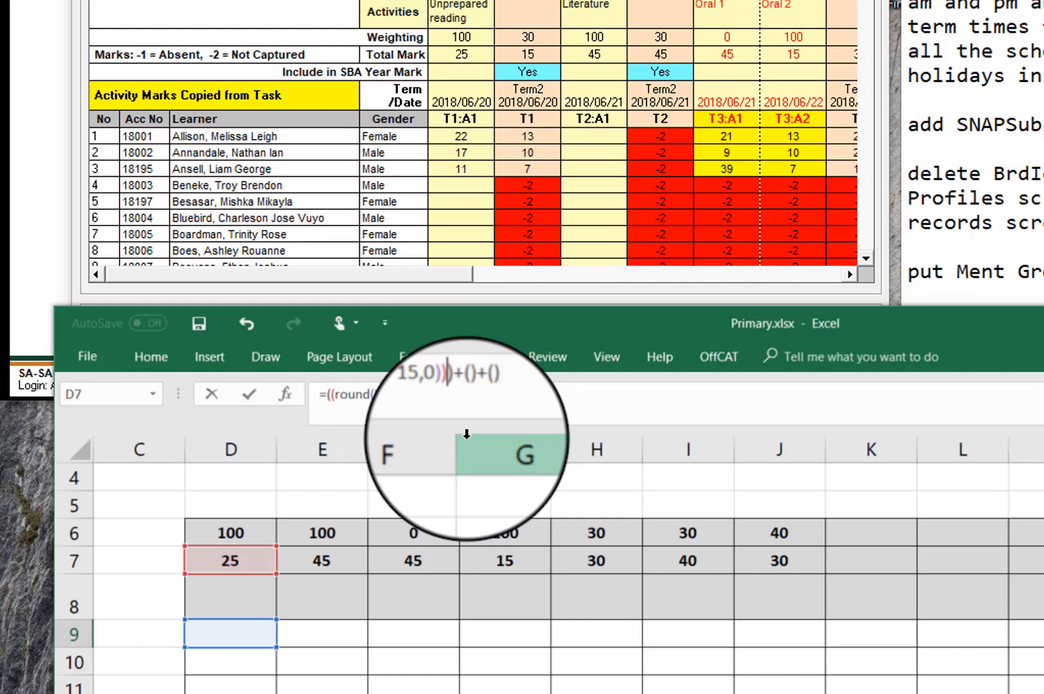
pyautogui.write('/')
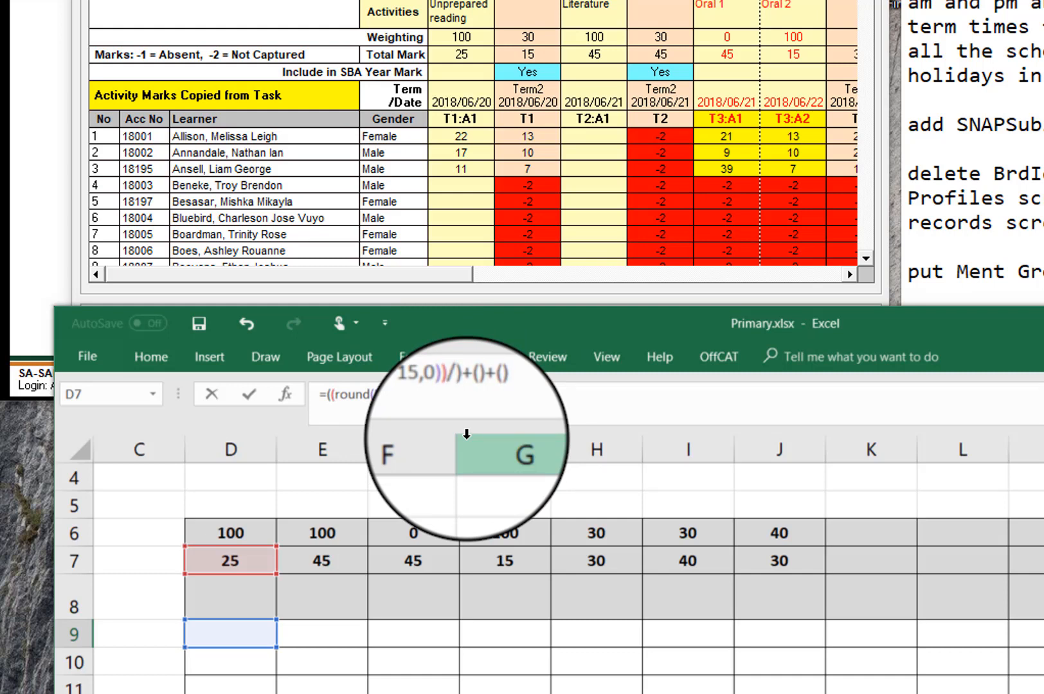
pyautogui.write('15')
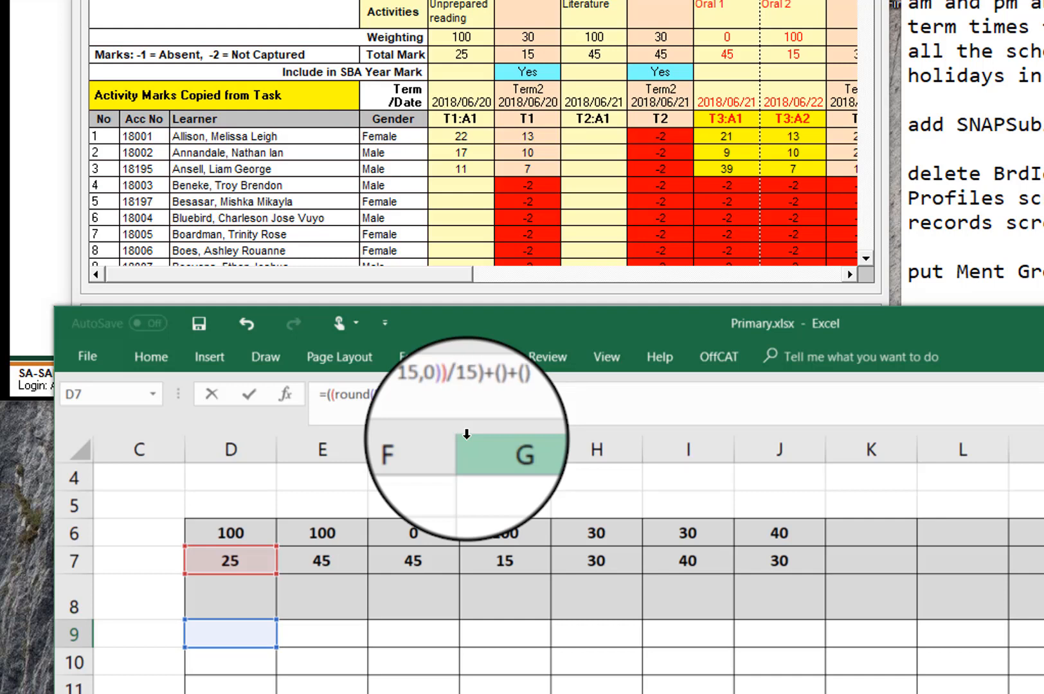
pyautogui.write('*')
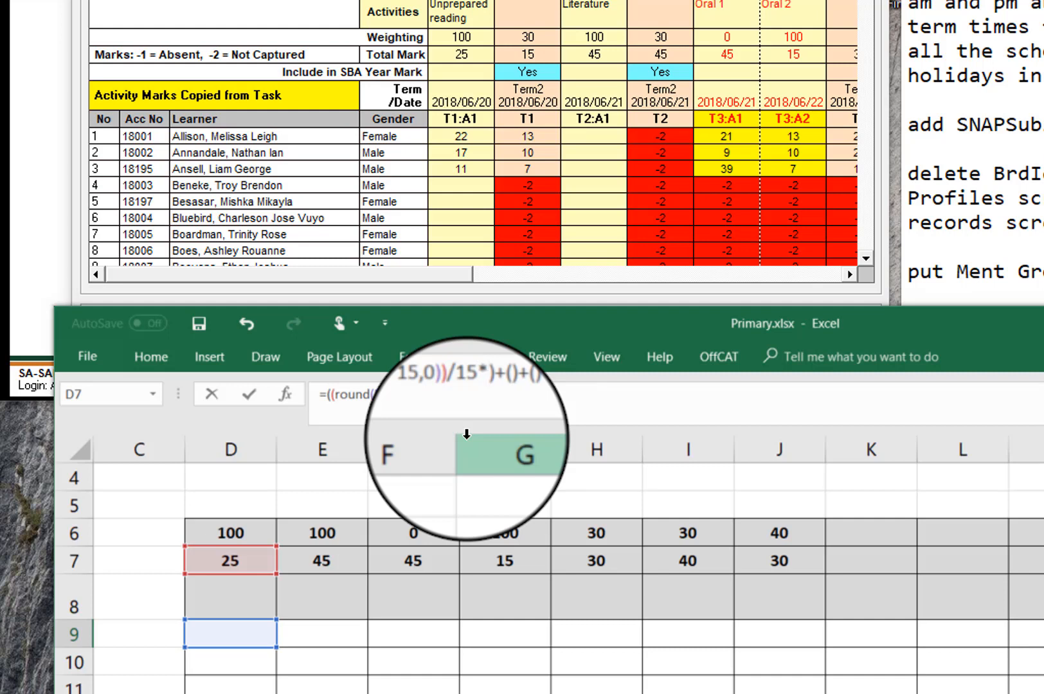
pyautogui.write('30)+(E9/E7*')
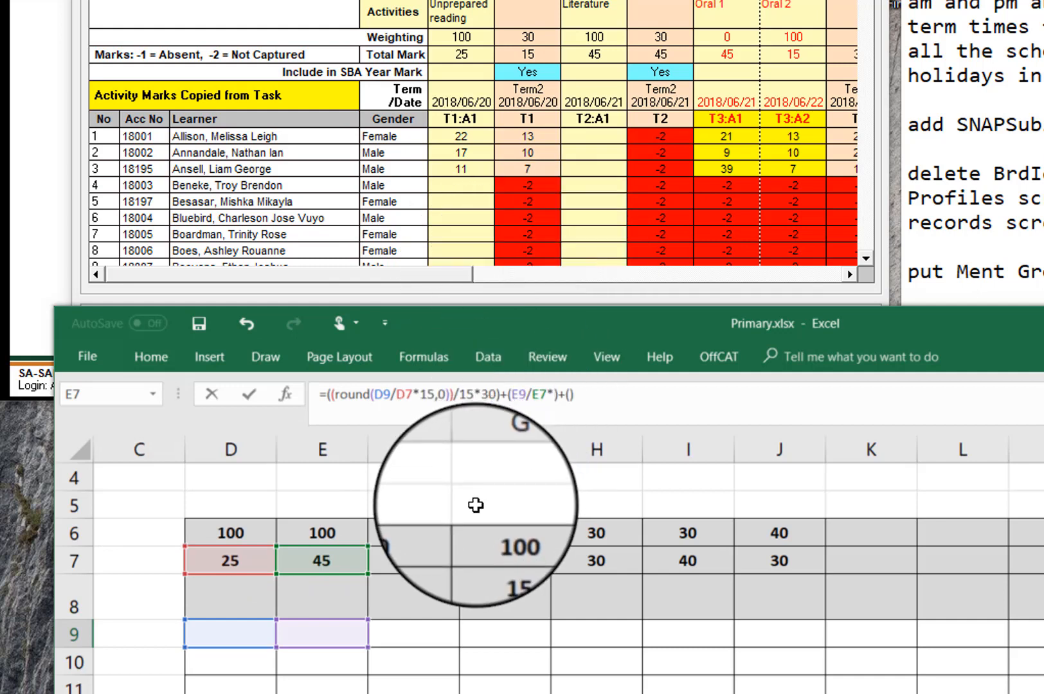
pyautogui.write('30')
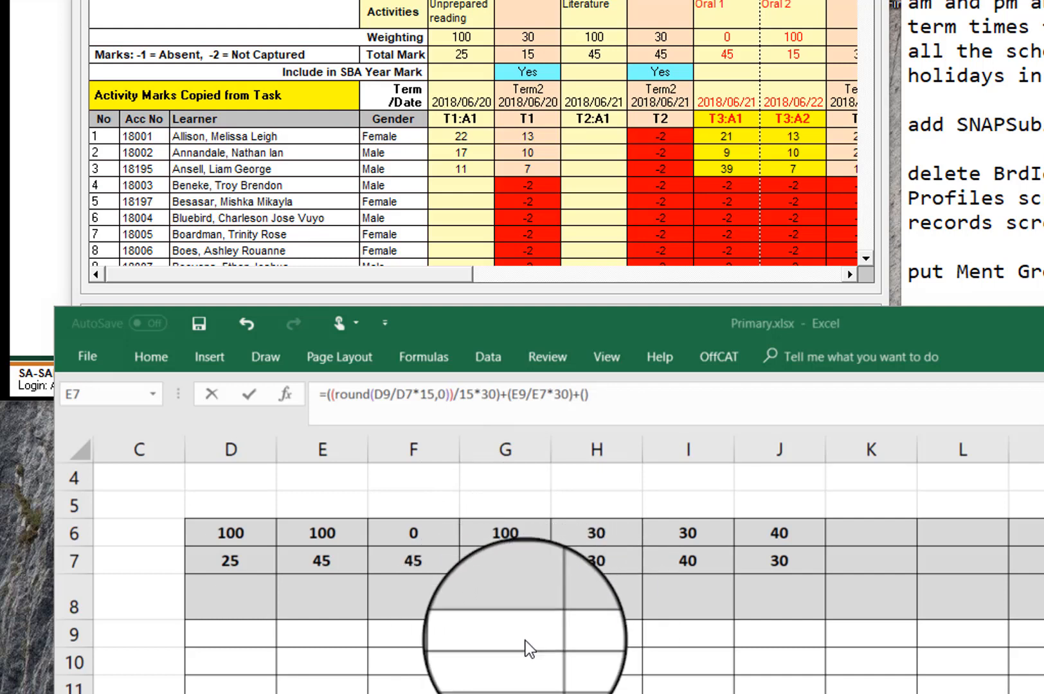
# Check the T3 and T4 activity weightings in the SA-SAMS grid and nest ()+()+() inside the last brackets of the Excel formula
pyautogui.click(848, 273)
pyautogui.click(848, 273)
pyautogui.click(848, 271)
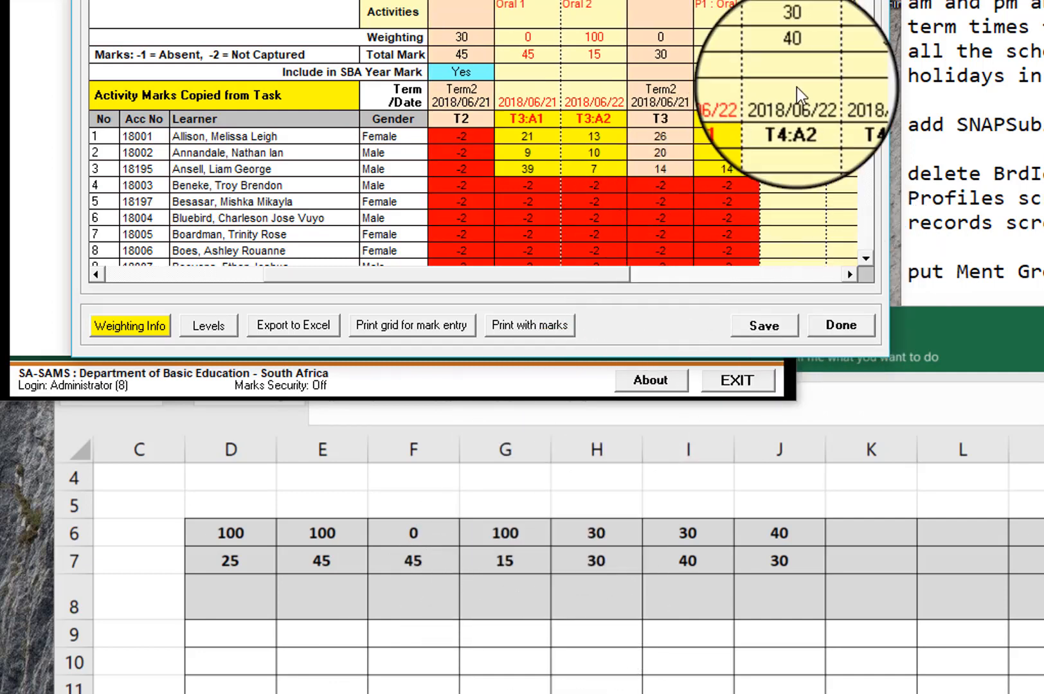
pyautogui.click(849, 273)
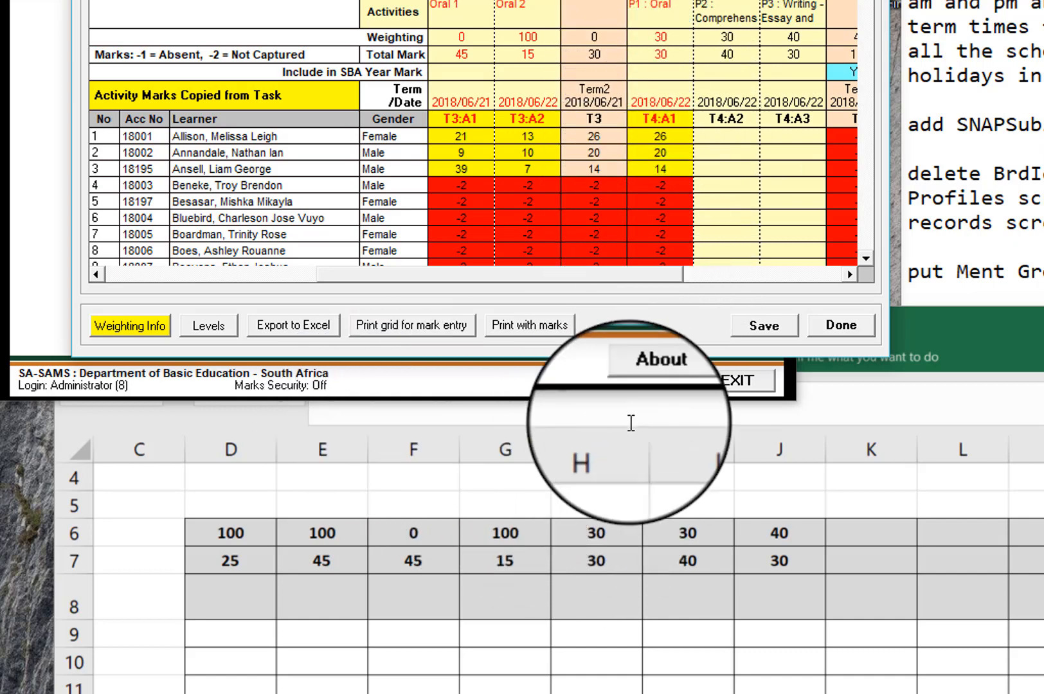
pyautogui.click(745, 405)
pyautogui.click(568, 395)
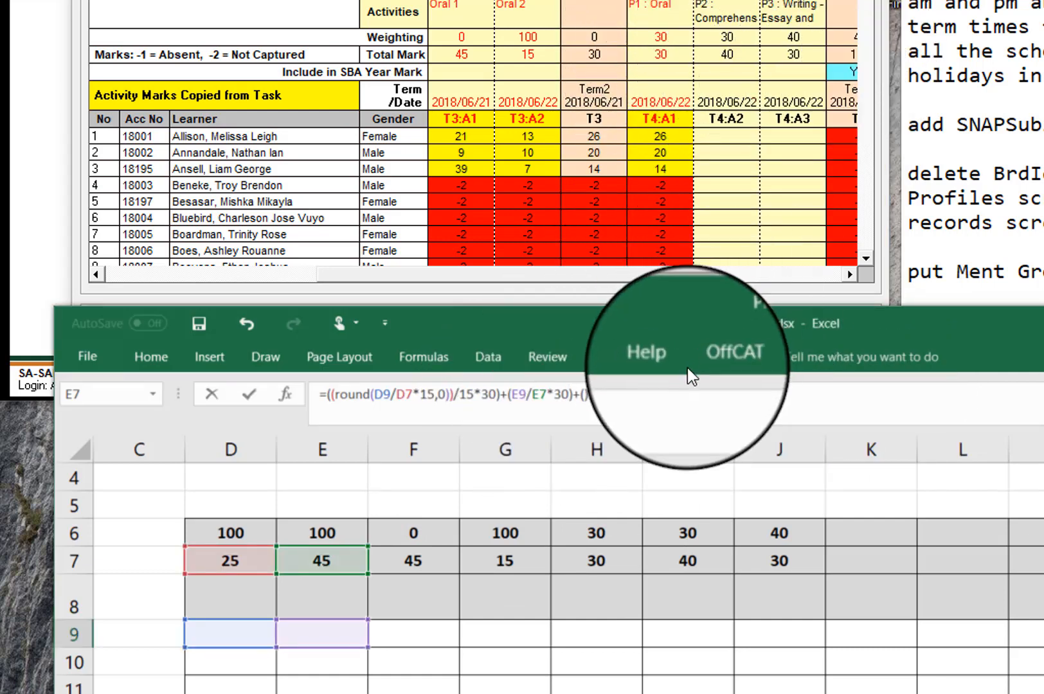
pyautogui.click(586, 394)
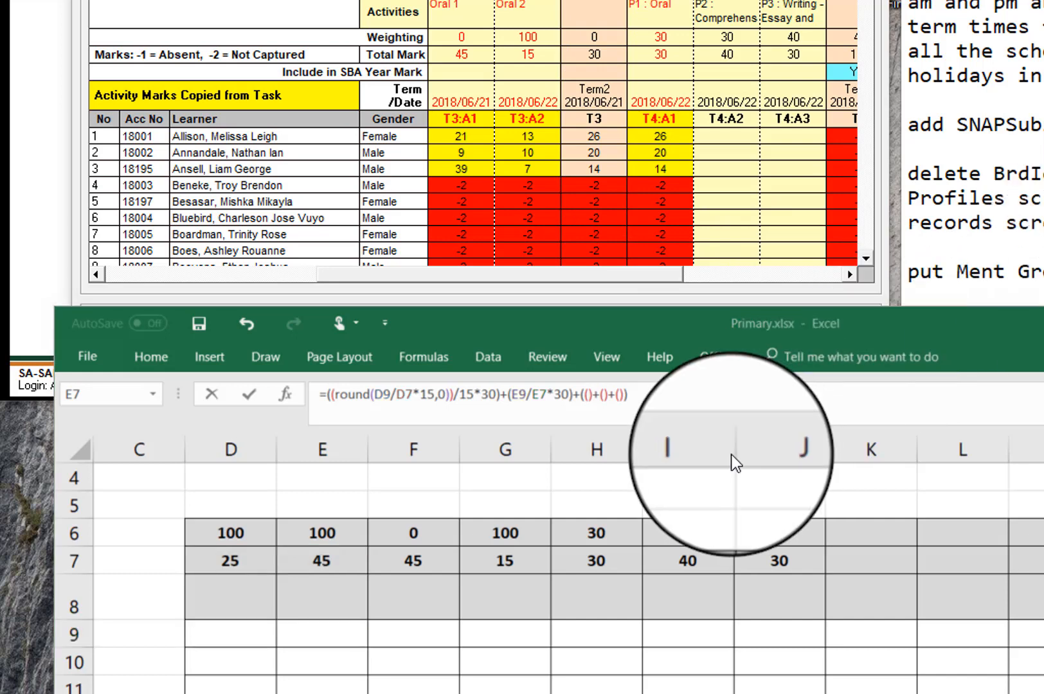
pyautogui.click(401, 637)
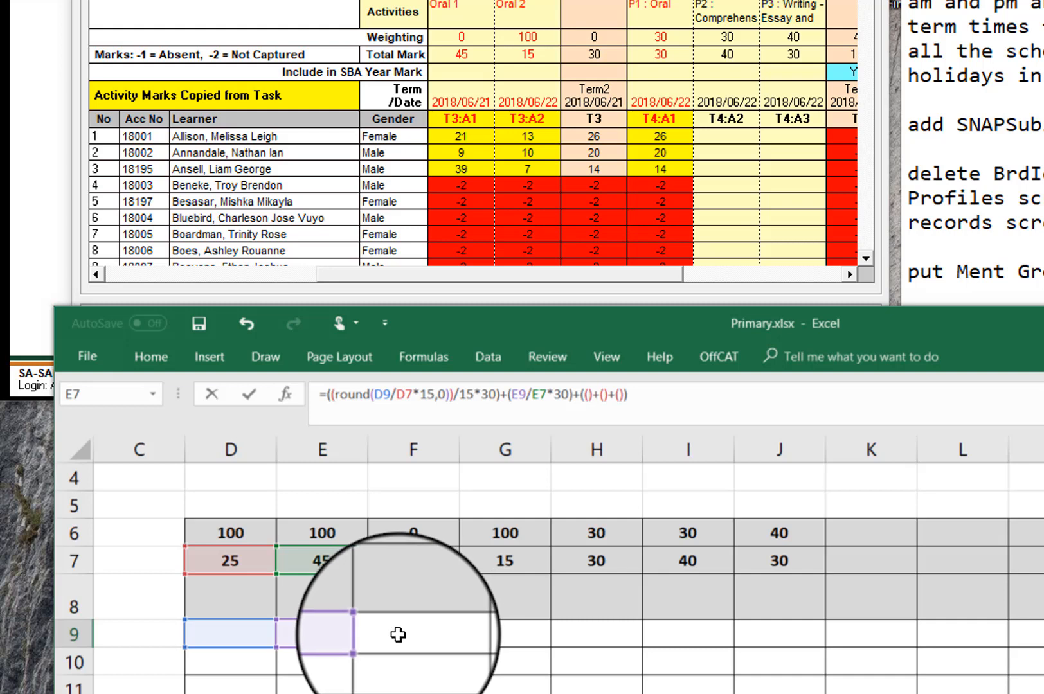
pyautogui.moveTo(398, 635); pyautogui.dragTo(584, 629)
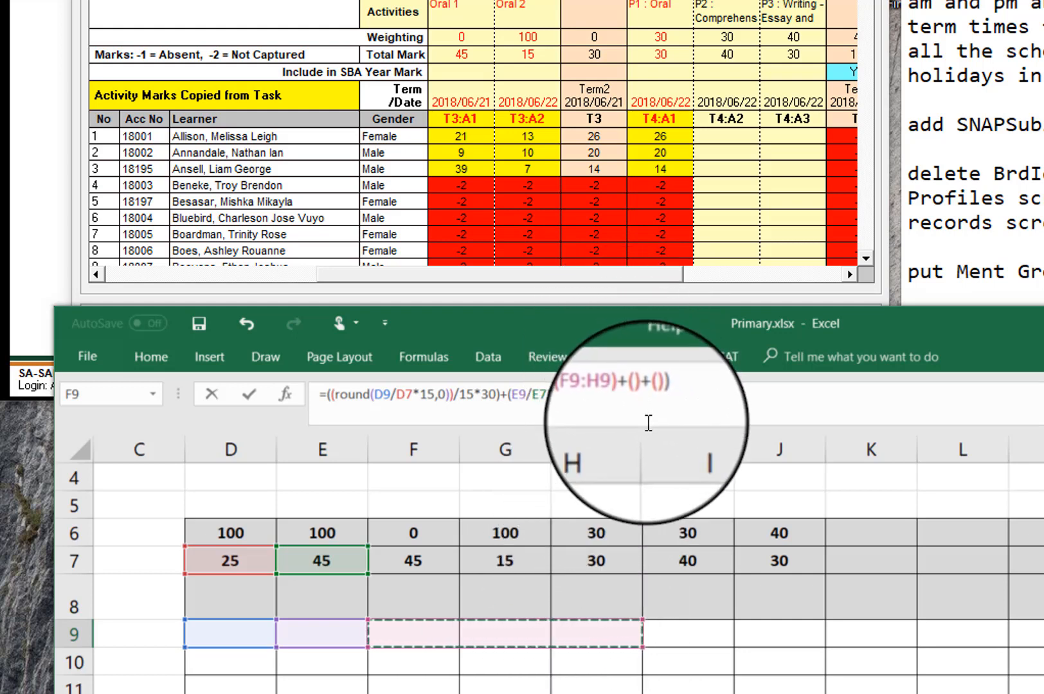
pyautogui.press('BackSpace')
pyautogui.press('BackSpace')
pyautogui.press('BackSpace')
pyautogui.press('BackSpace')
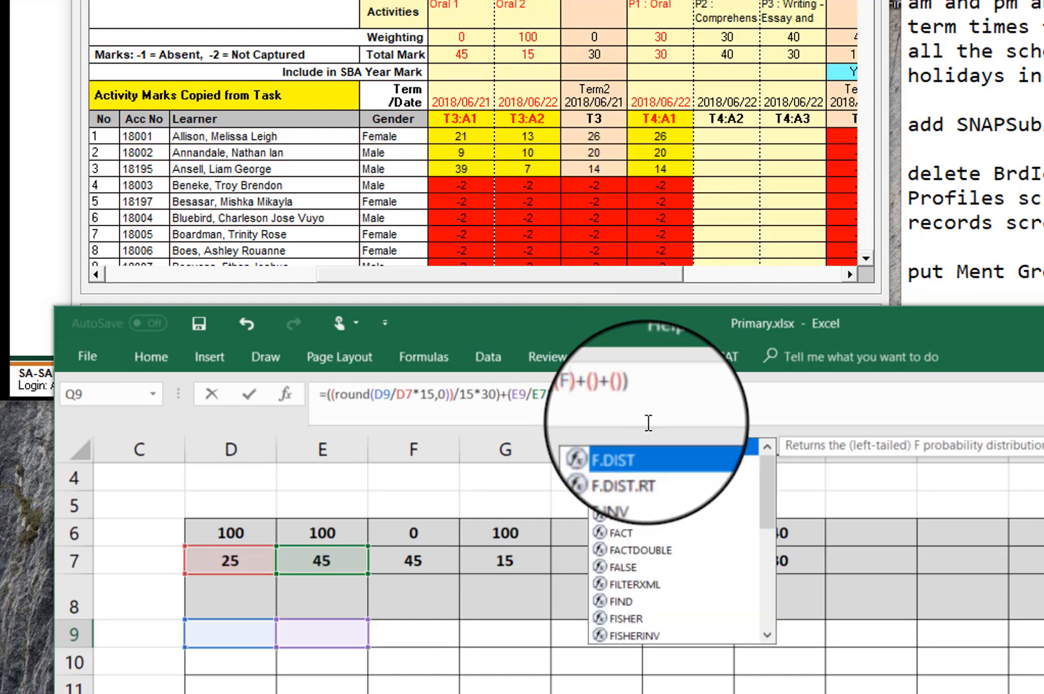
pyautogui.press('BackSpace')
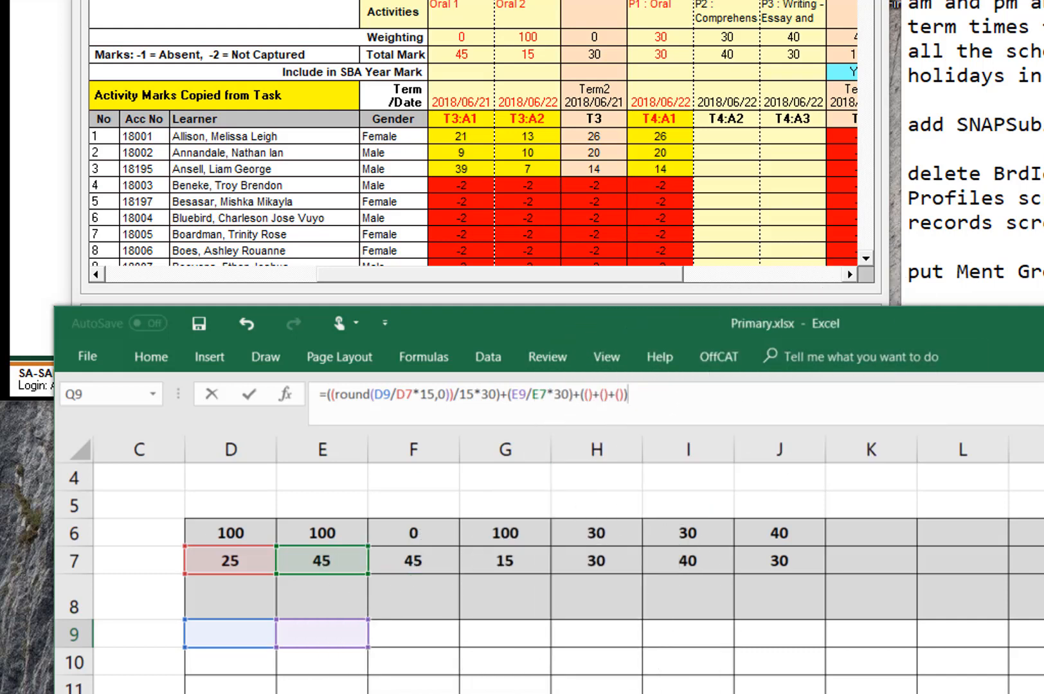
# Commit the partly built Report Mark formula and fill cells F9:H9 with red
pyautogui.press('Return')
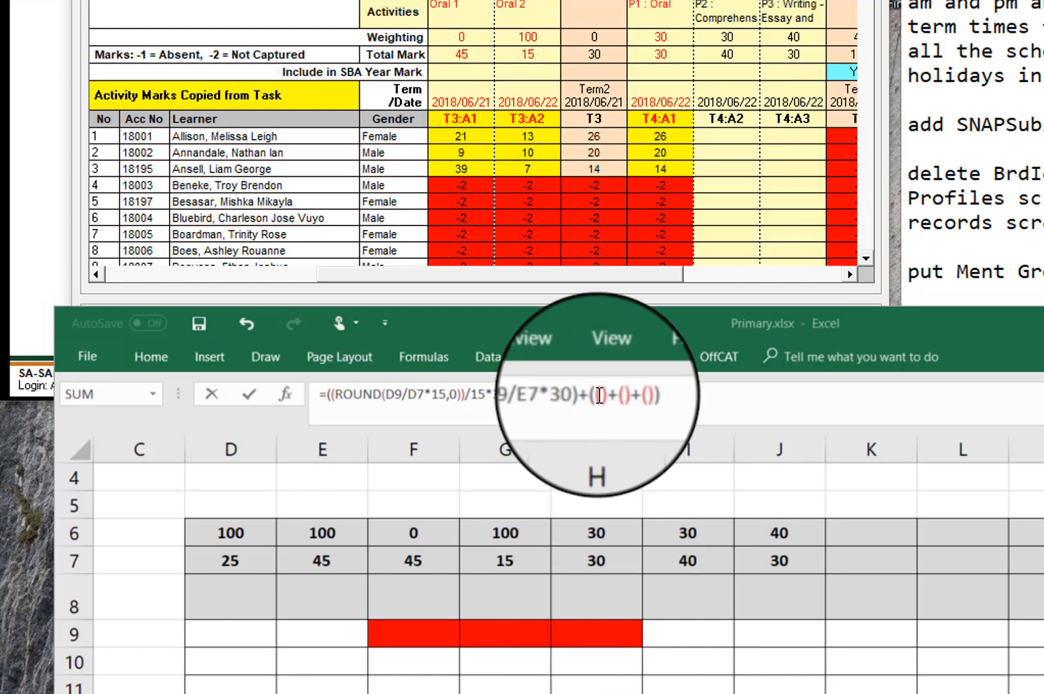
# Examine the weightings, total marks and Include in SBA Year Mark settings of T1 to T4 in the SA-SAMS grid
pyautogui.click(591, 277)
pyautogui.click(289, 275)
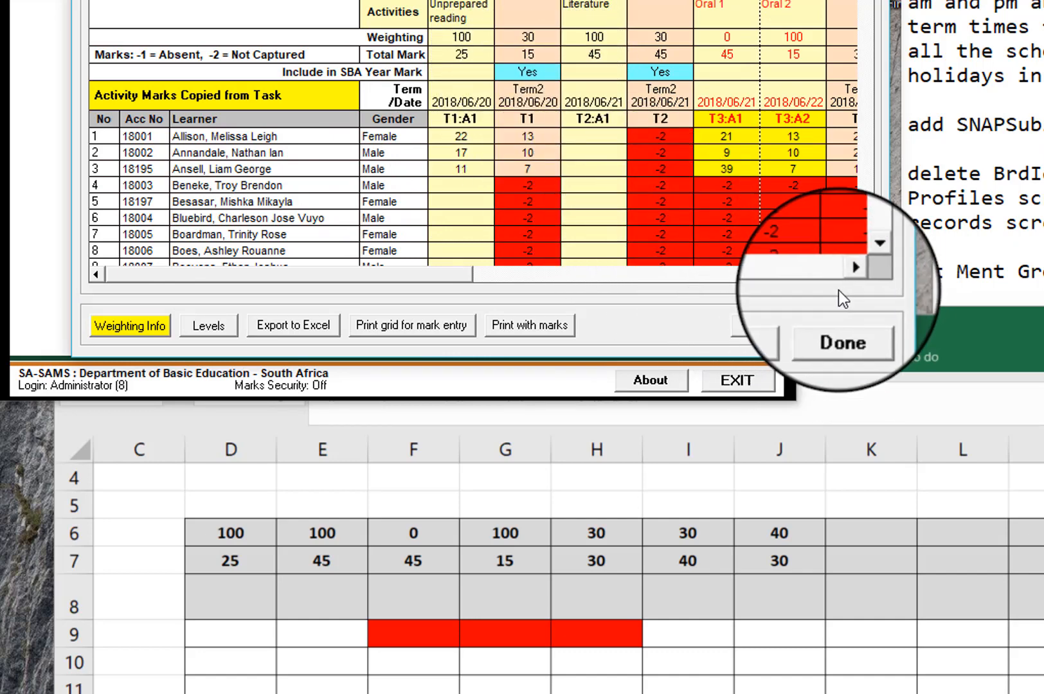
pyautogui.click(848, 275)
pyautogui.click(848, 275)
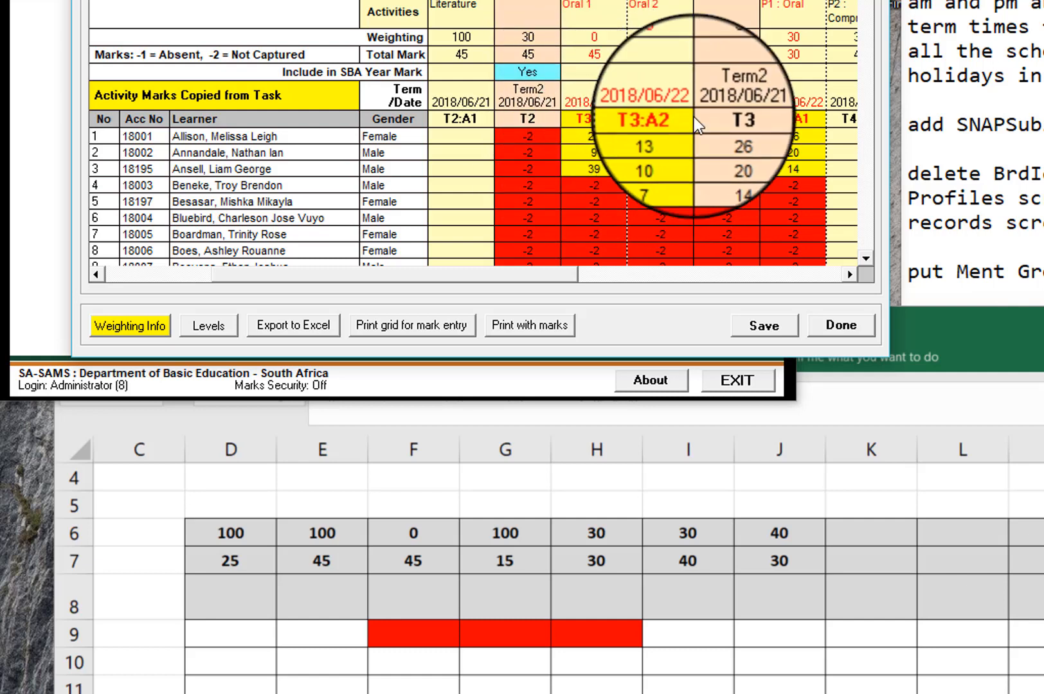
pyautogui.click(848, 275)
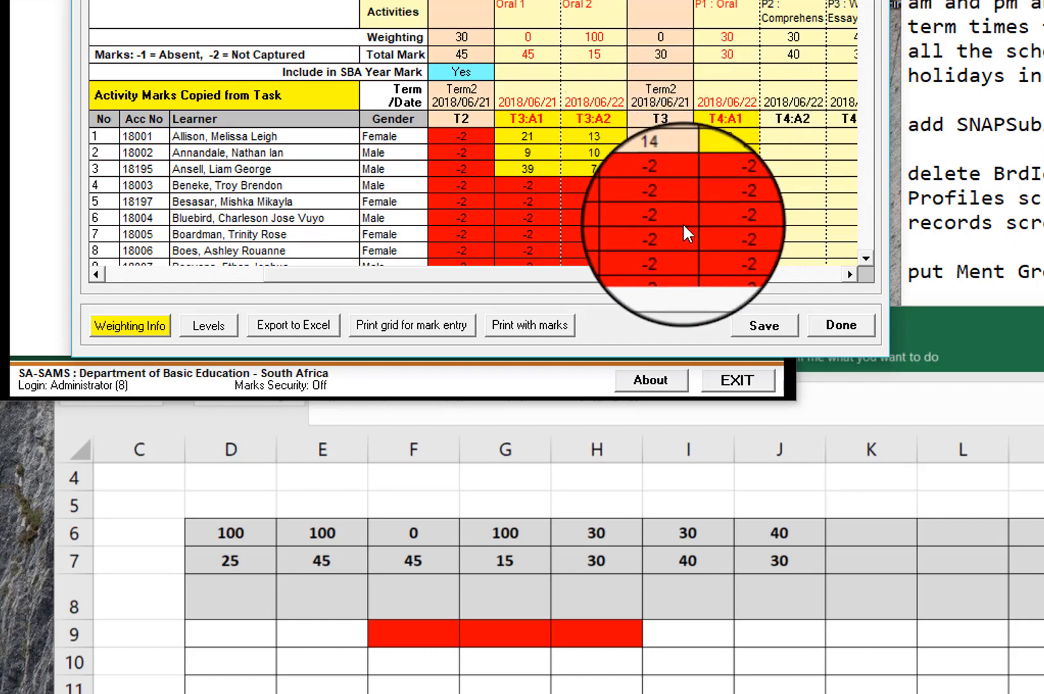
pyautogui.moveTo(577, 277); pyautogui.dragTo(310, 286)
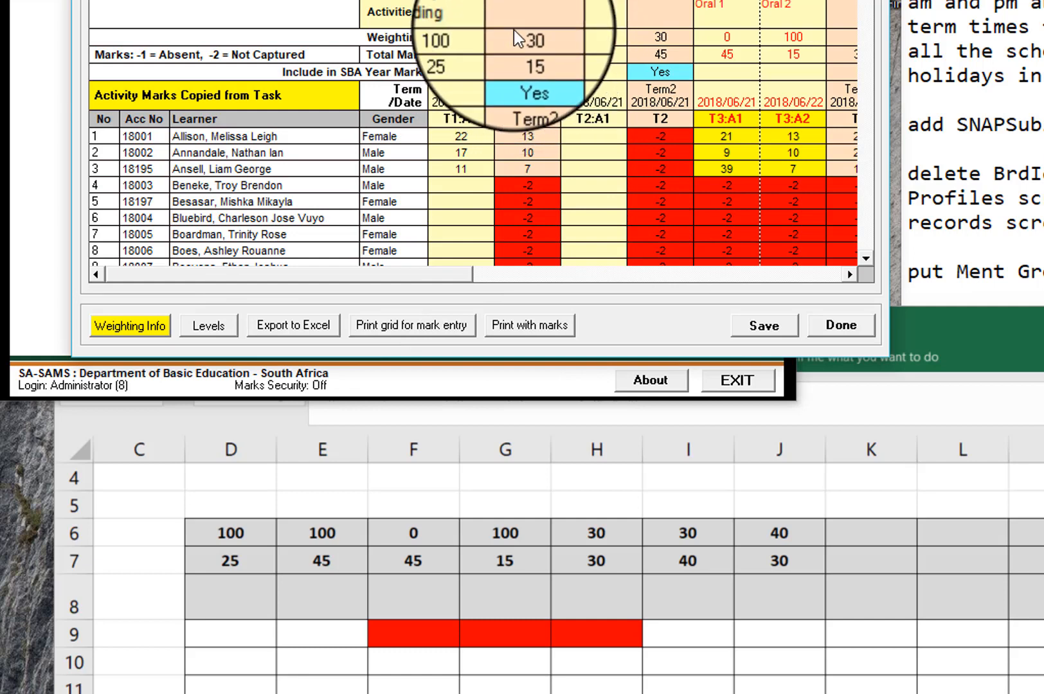
pyautogui.click(850, 273)
pyautogui.click(852, 273)
pyautogui.click(852, 273)
pyautogui.click(851, 272)
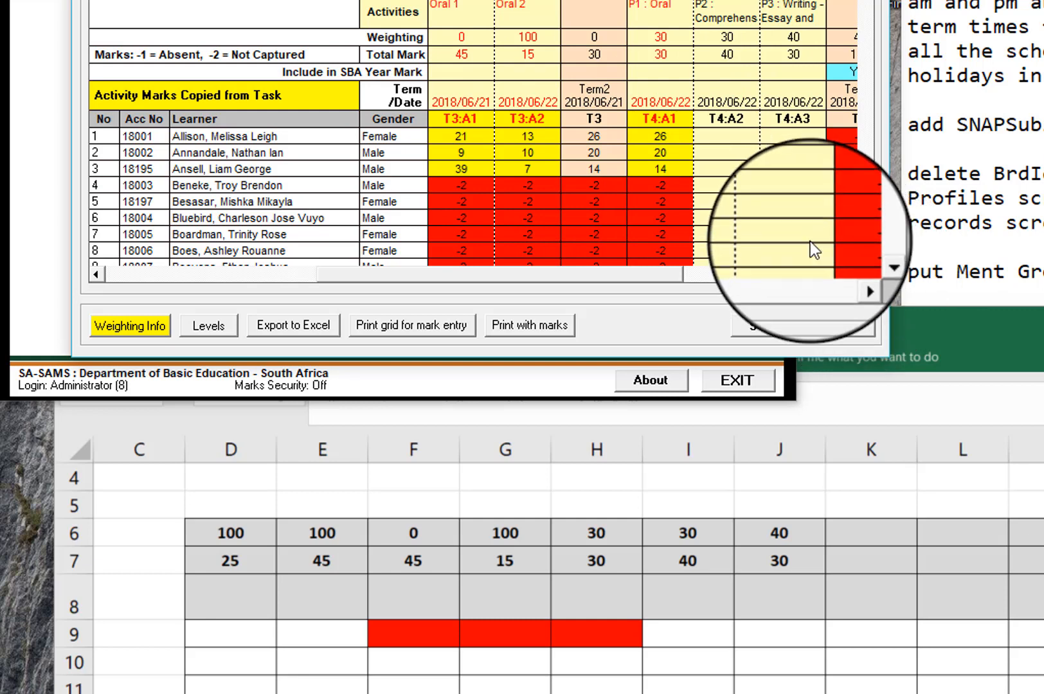
# Remove the redundant pair of brackets around the first ROUND term in the Report Mark formula
pyautogui.click(990, 318)
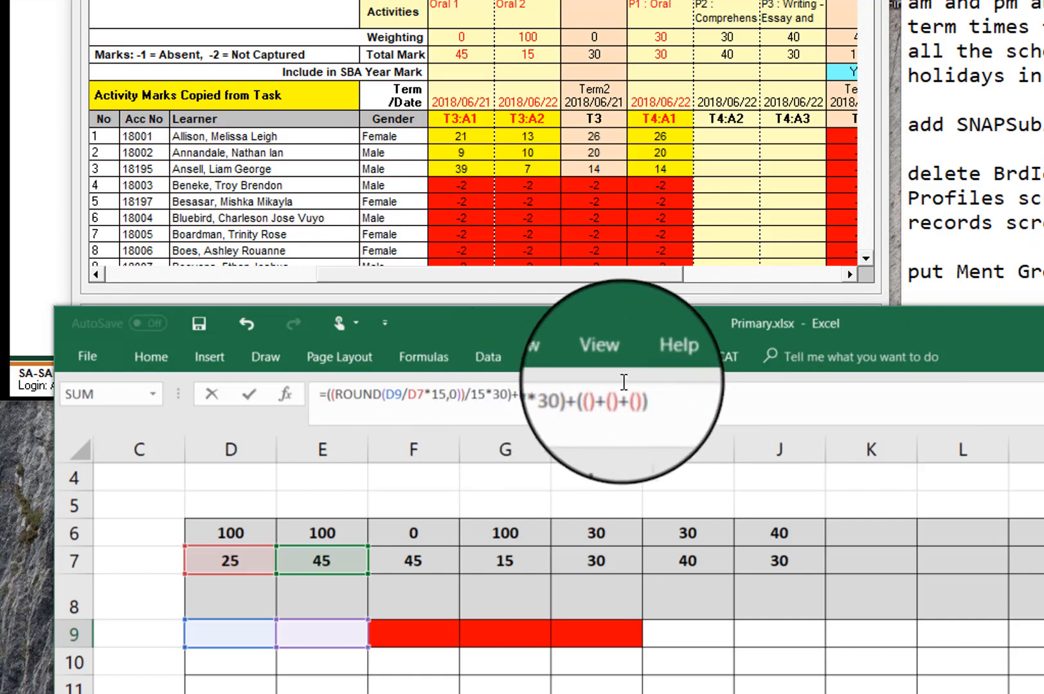
pyautogui.click(601, 395)
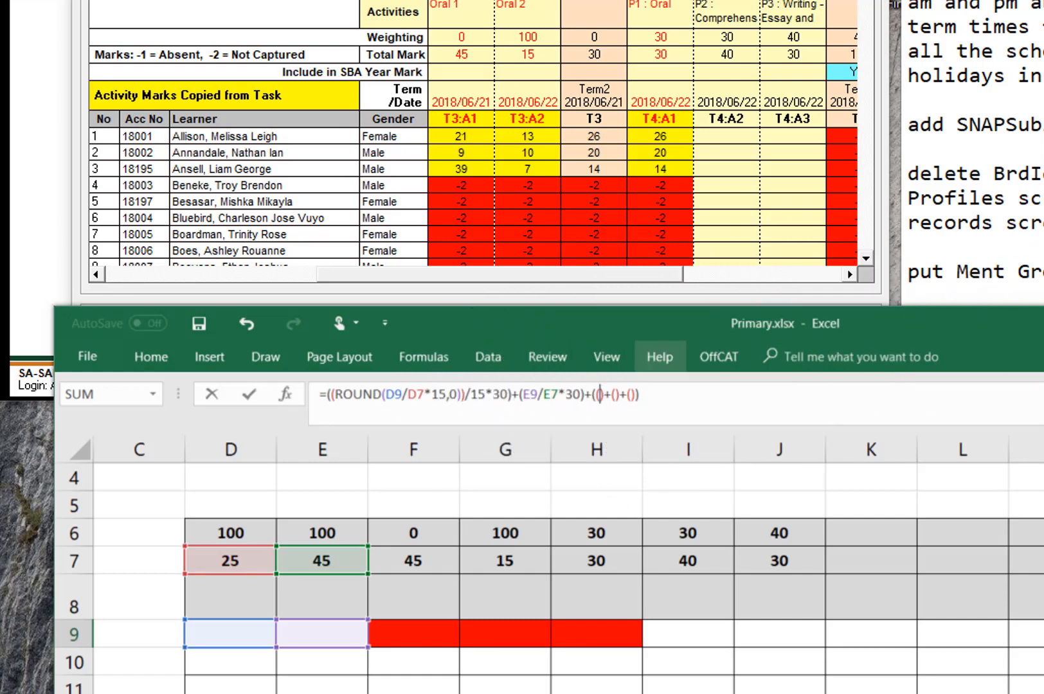
pyautogui.hotkey('alt', 'Tab')
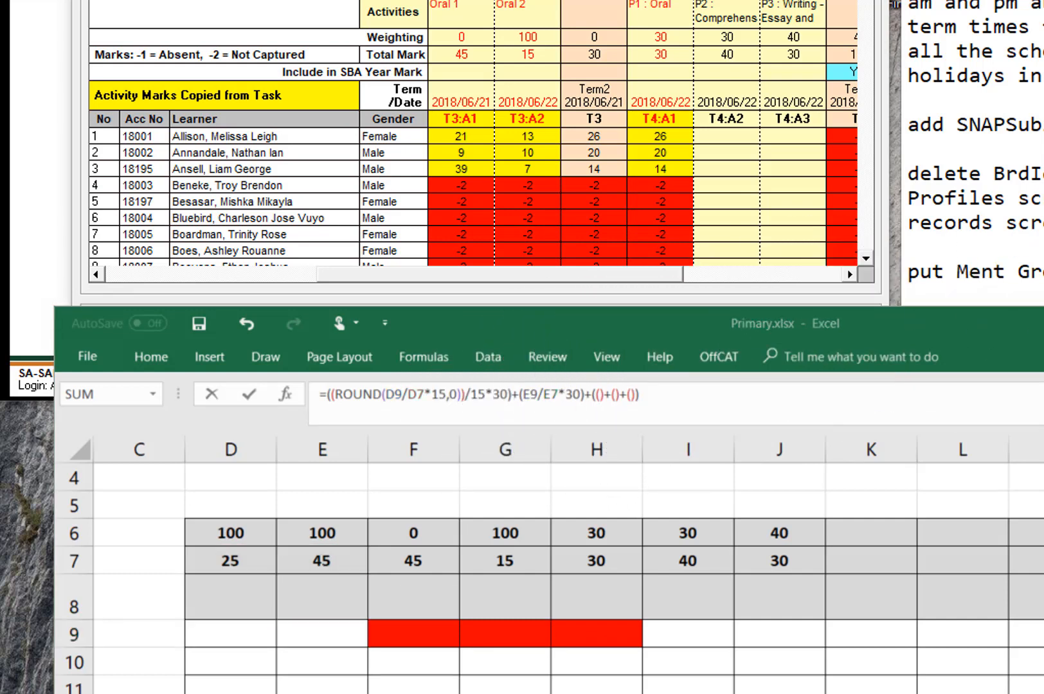
pyautogui.click(336, 394)
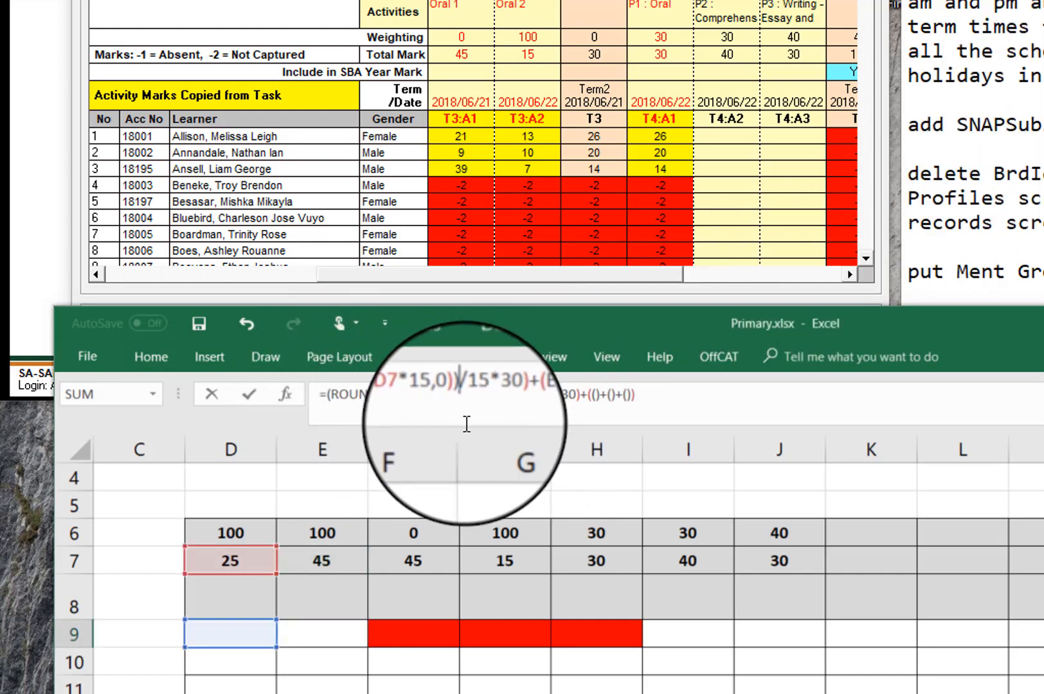
pyautogui.press('BackSpace')
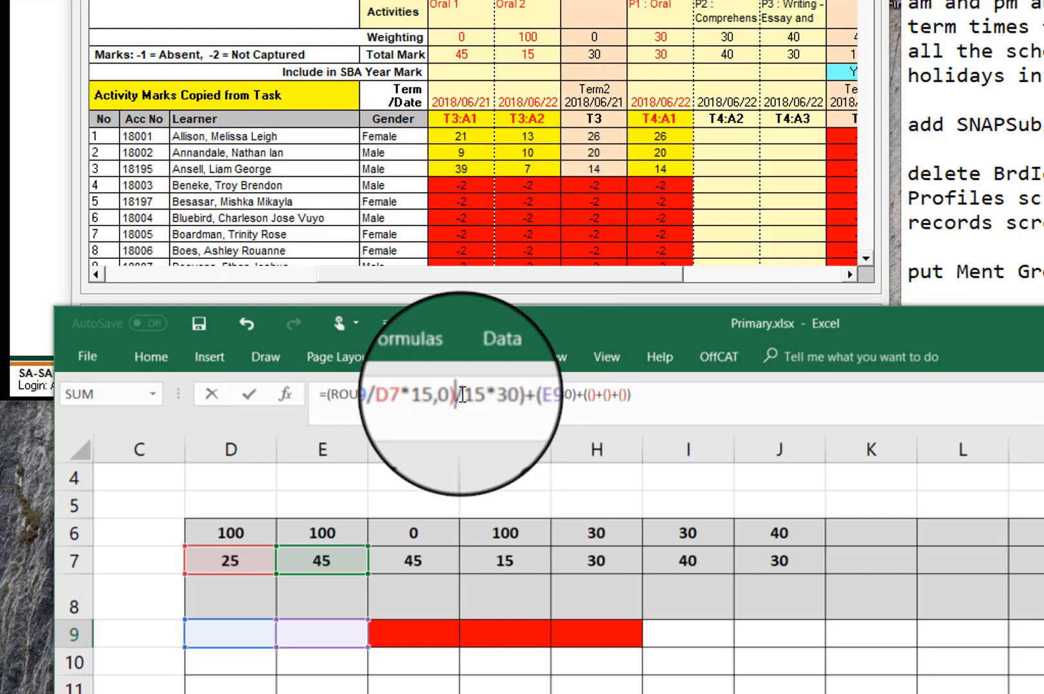
# Copy ROUND(D9/D7*15,0)/15*30 from the formula's first term into the first nested brackets of its last term
pyautogui.moveTo(383, 390); pyautogui.dragTo(344, 390)
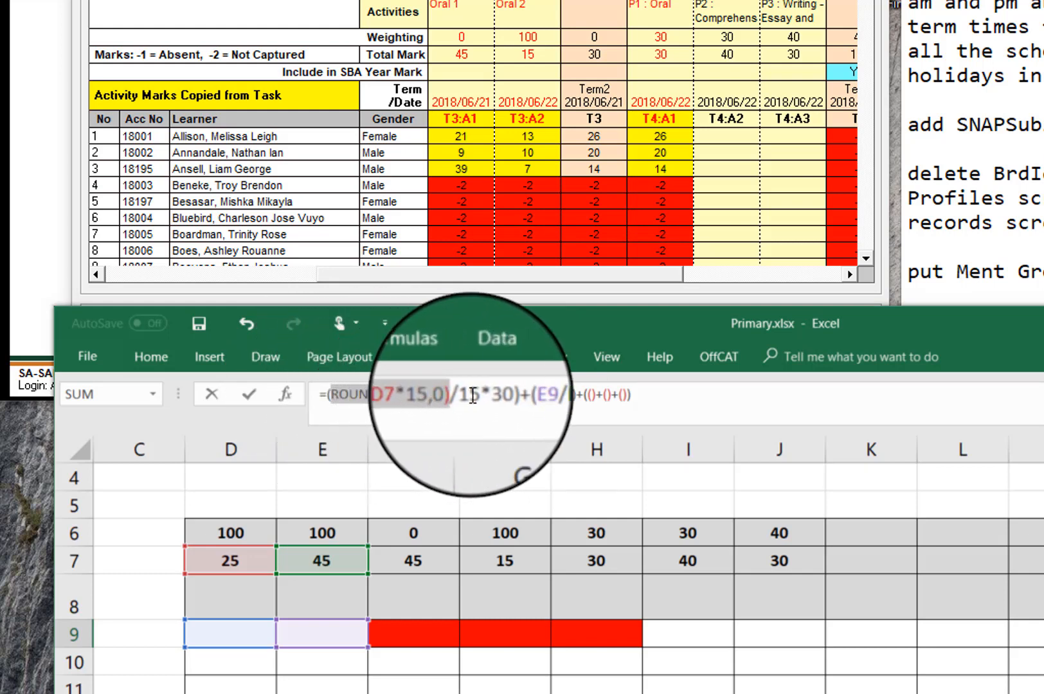
pyautogui.moveTo(473, 396); pyautogui.dragTo(502, 399)
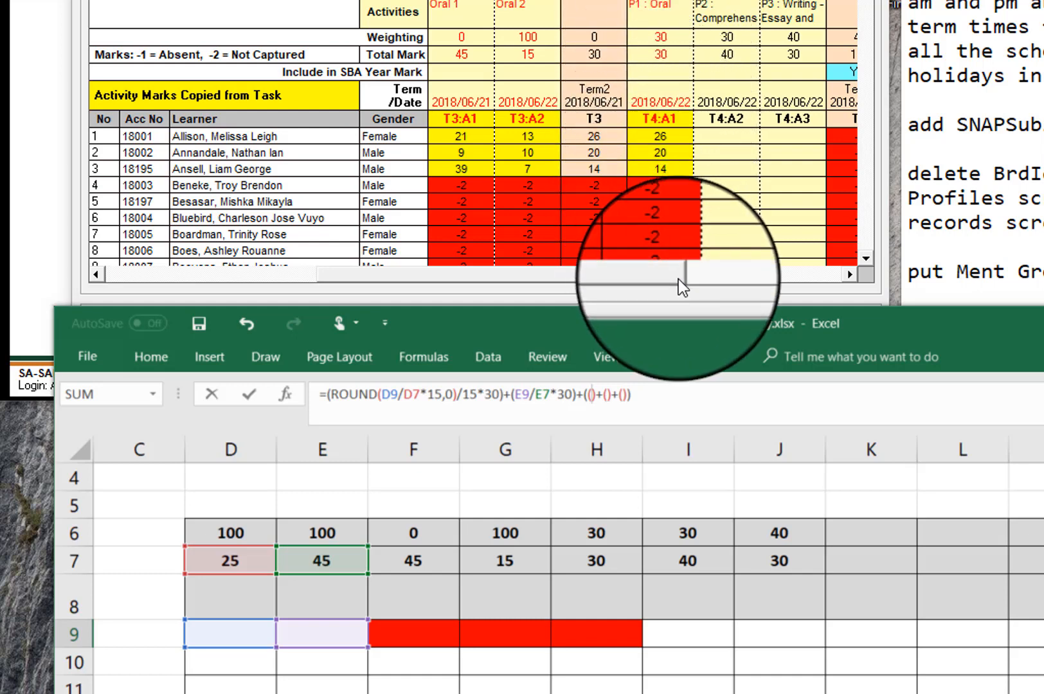
pyautogui.write('ROUND(D9/D7*15,0)/15*30')
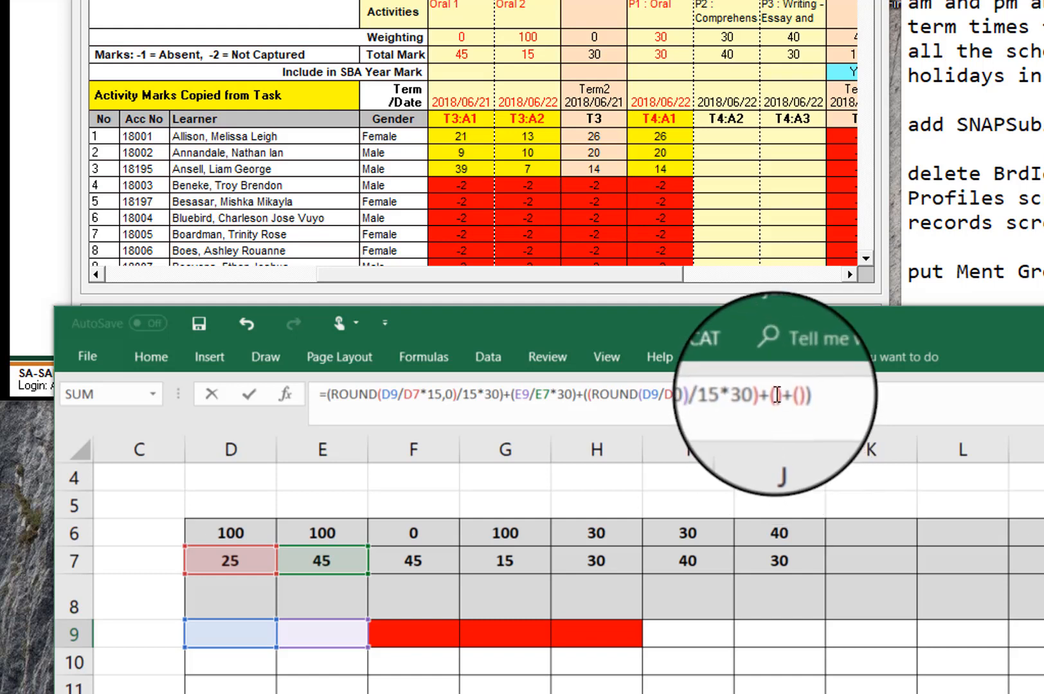
# Fill the second nested brackets of the Report Mark formula with I9/I7*I6
pyautogui.click(681, 633)
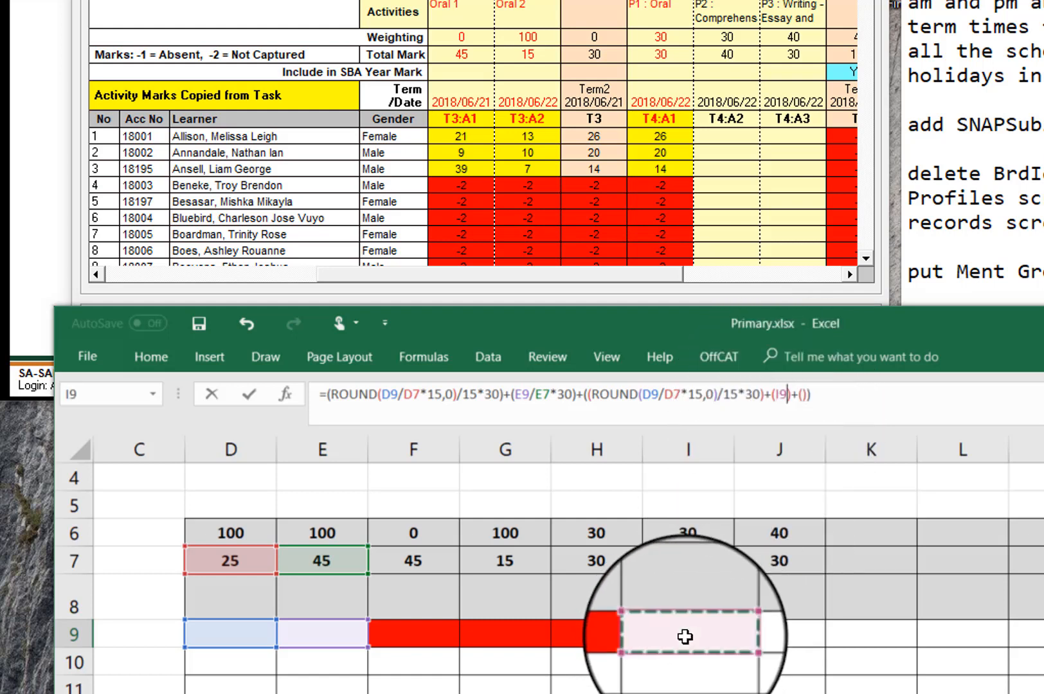
pyautogui.write('/')
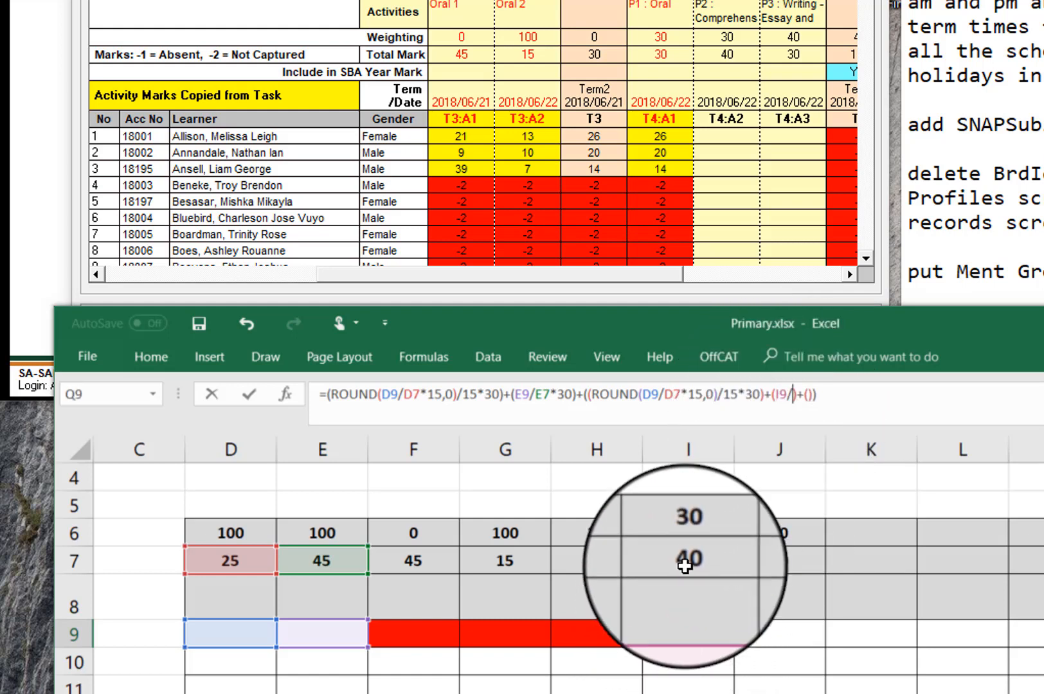
pyautogui.click(685, 559)
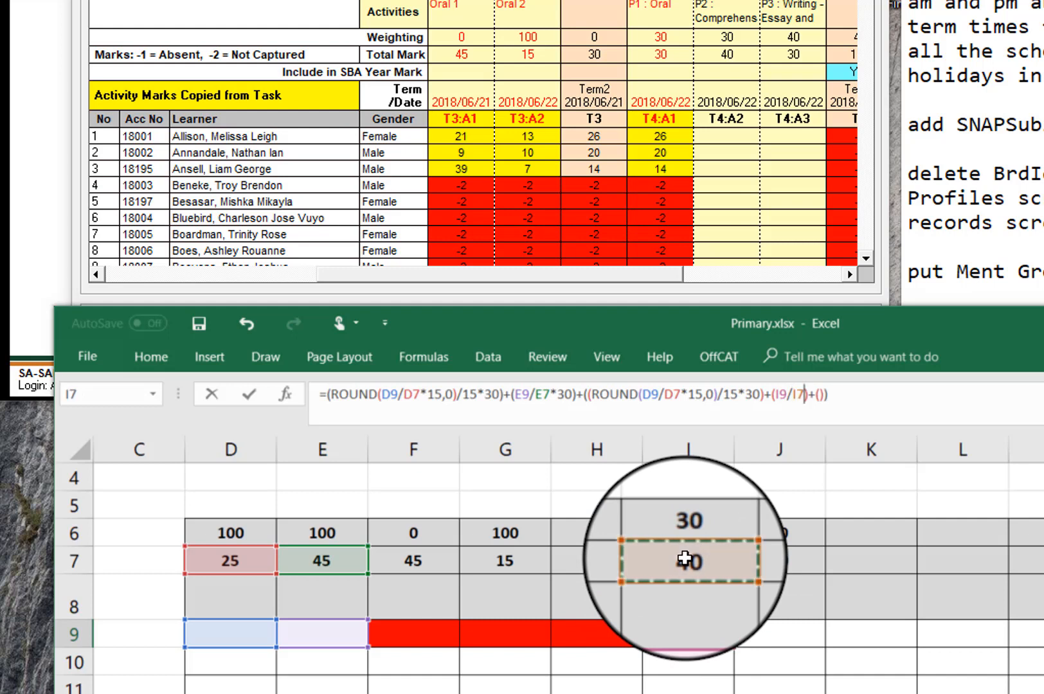
pyautogui.write('*')
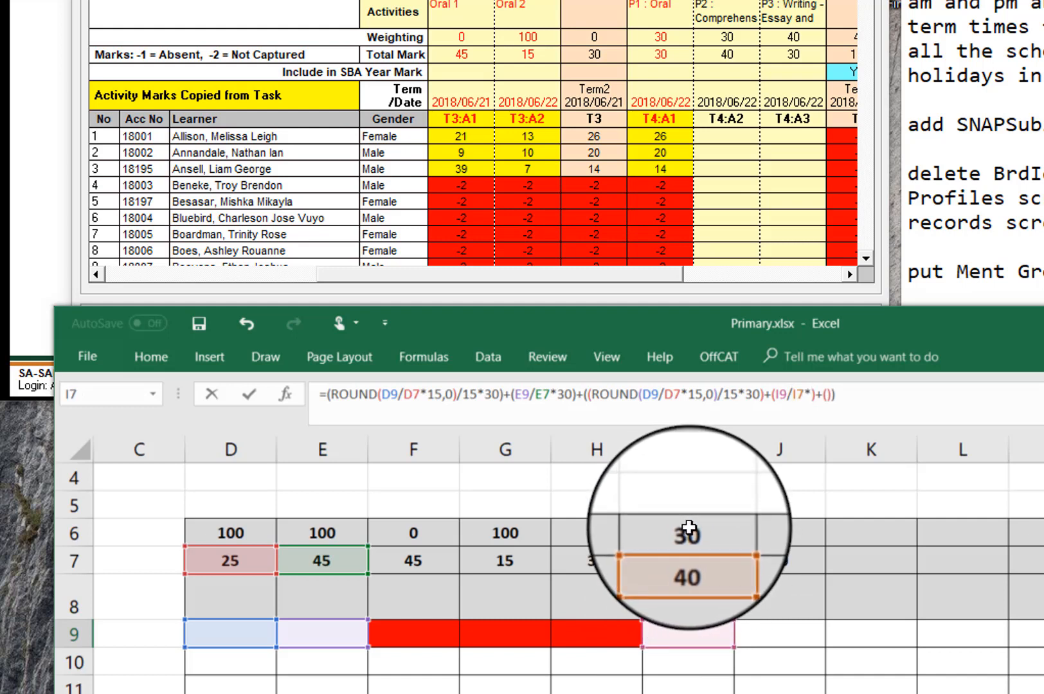
pyautogui.click(689, 527)
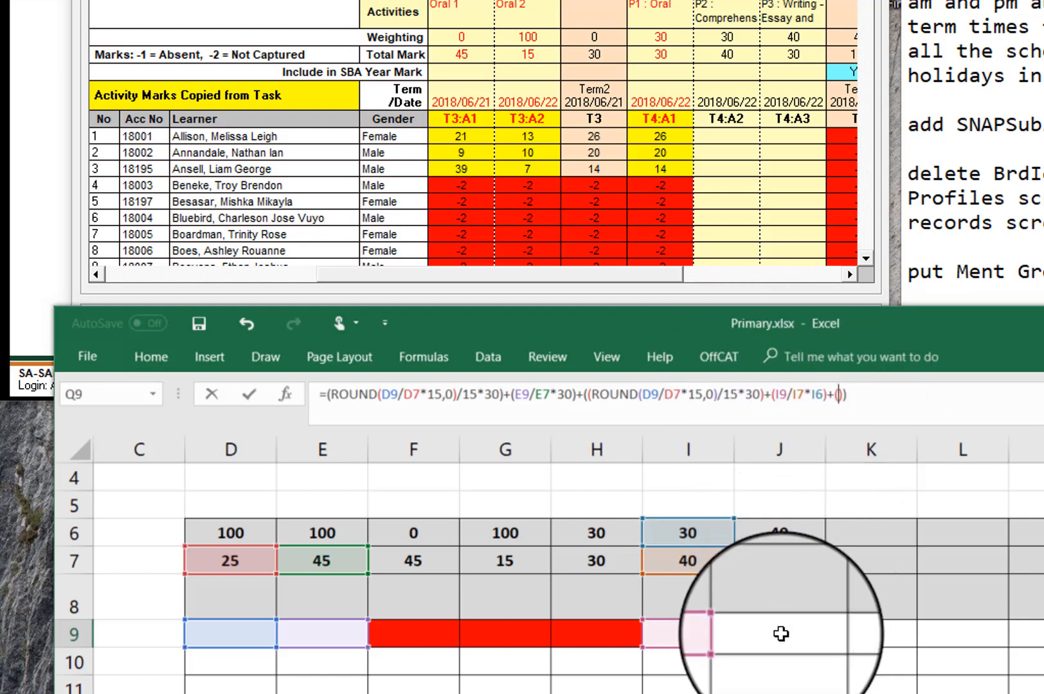
# Fill the third nested brackets of the Report Mark formula with J9/J7*J6
pyautogui.click(780, 633)
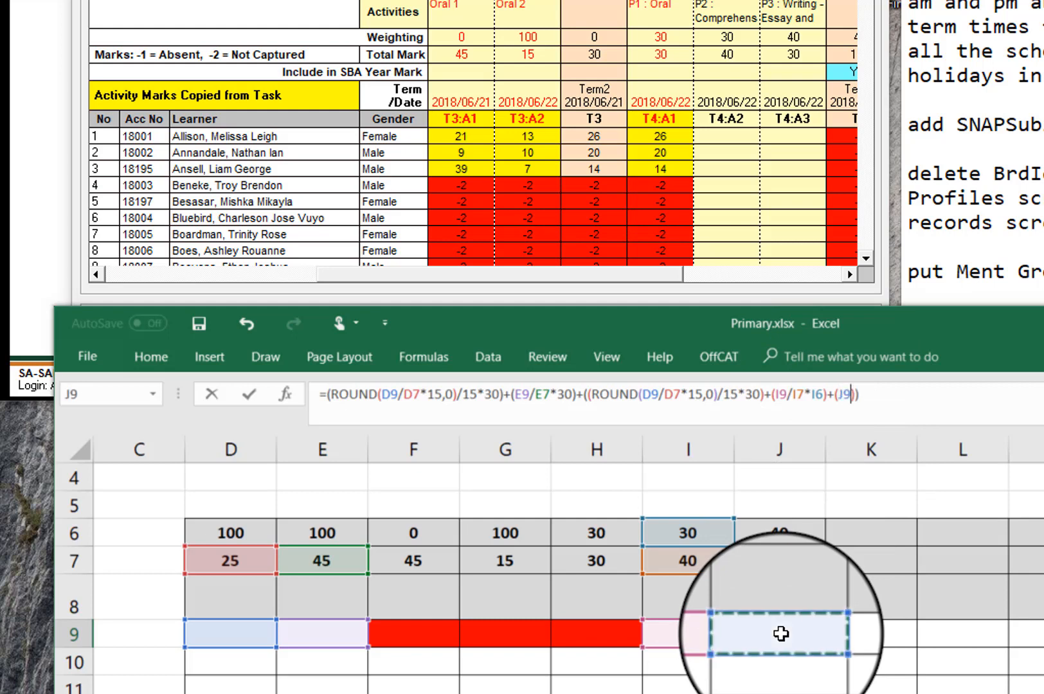
pyautogui.write('/D7')
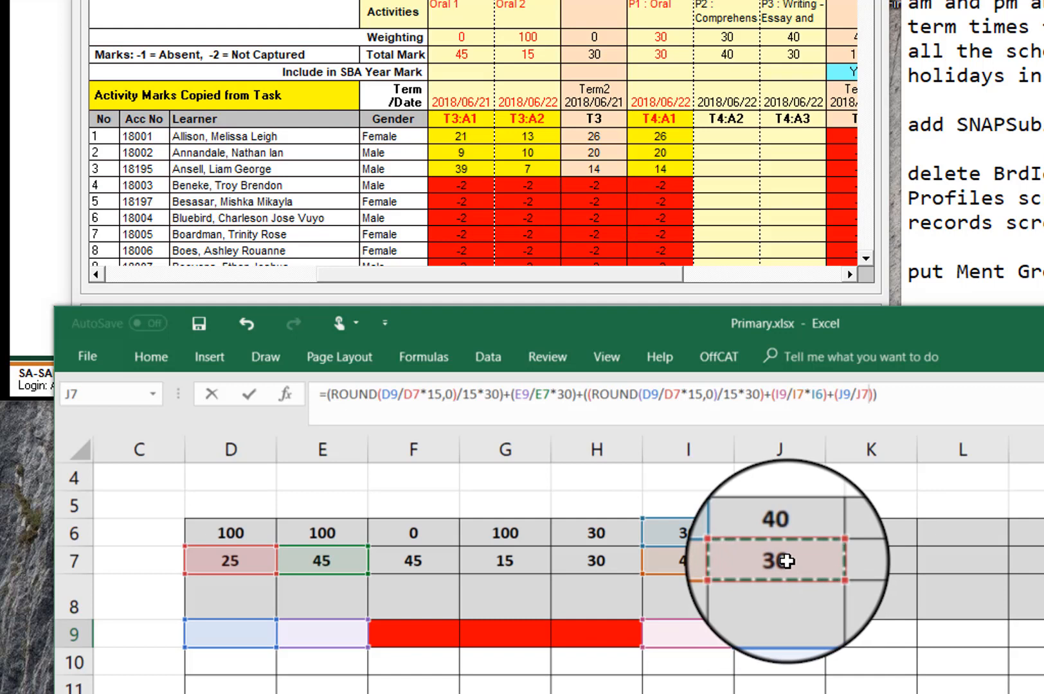
pyautogui.write('*')
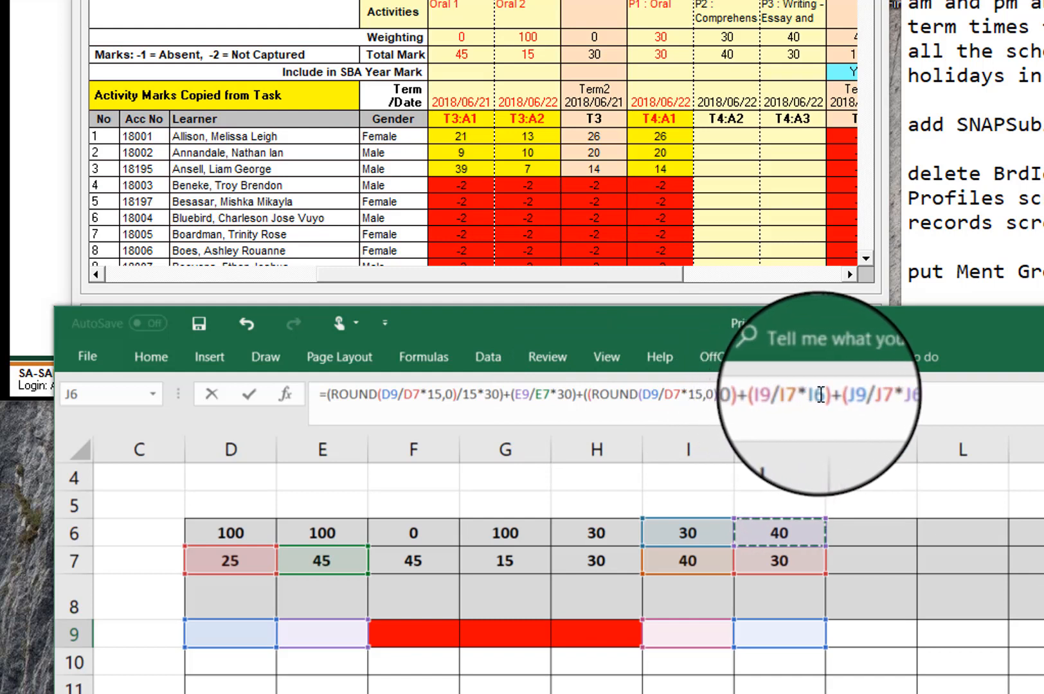
# Check T4's weighting and total in SA-SAMS, wrap the nested T4 sum in ROUND(…,0)/100*40, and commit the Report Mark formula
pyautogui.click(848, 273)
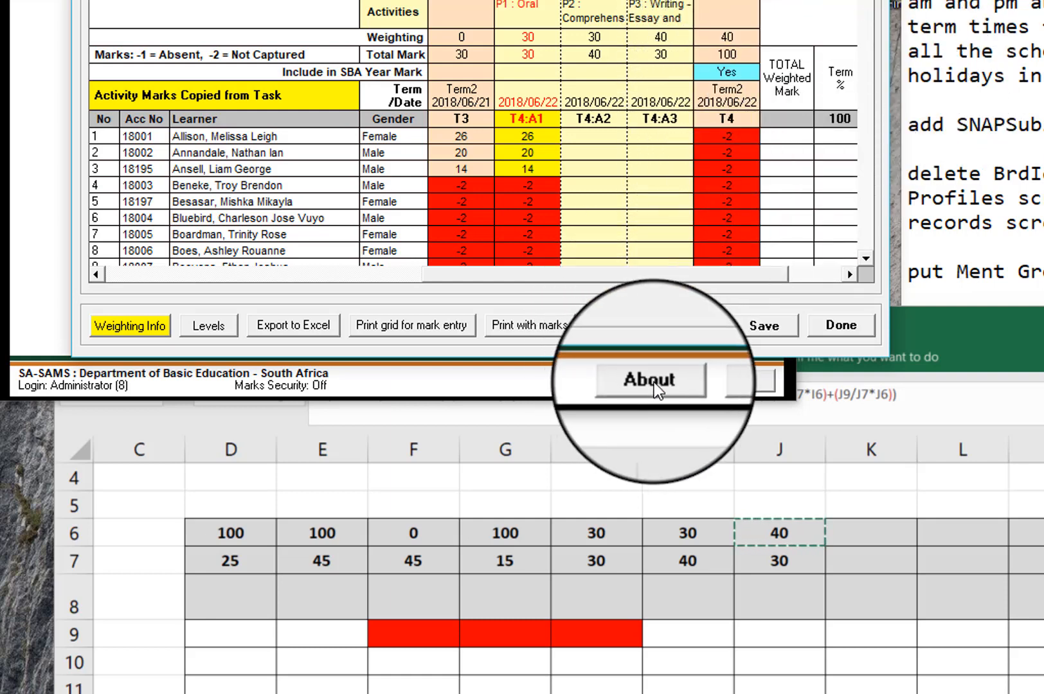
pyautogui.click(854, 356)
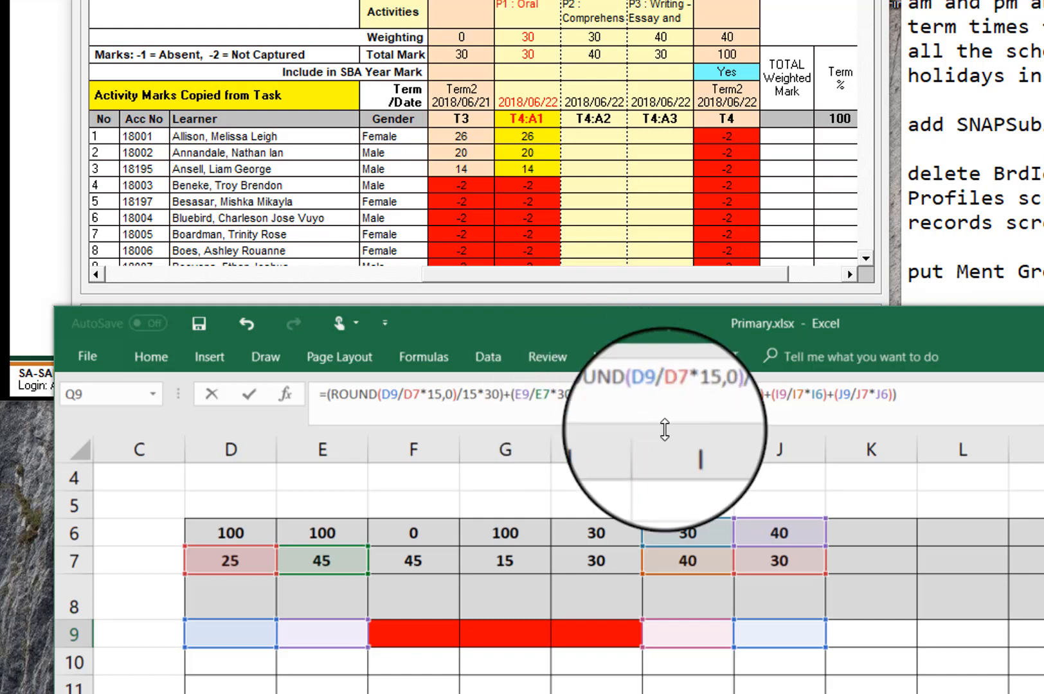
pyautogui.write('Round')
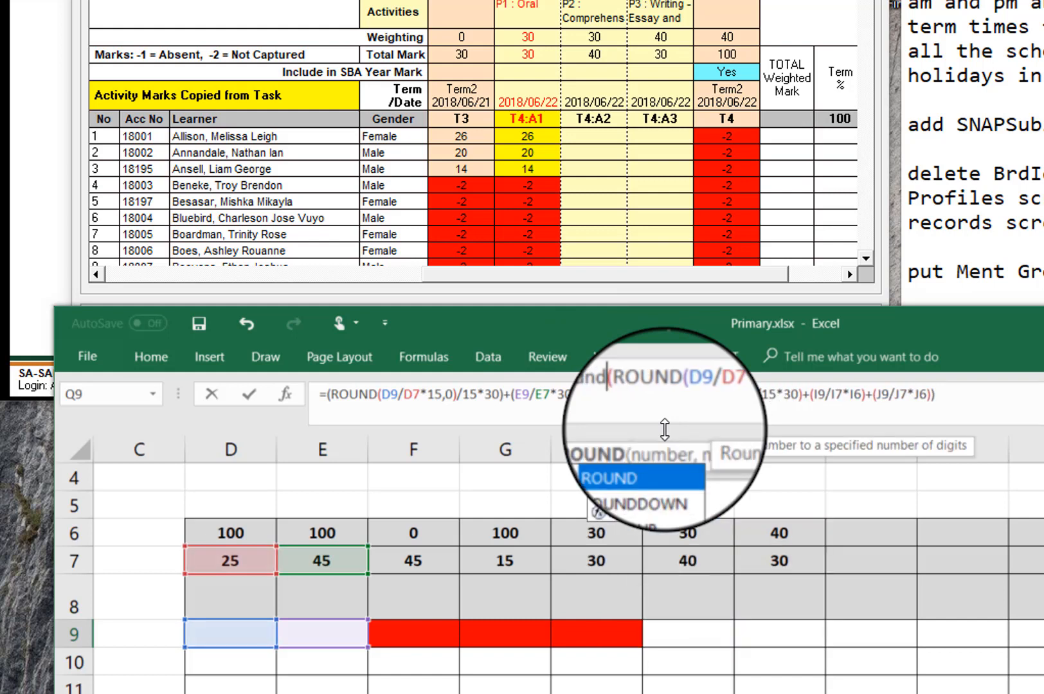
pyautogui.write('(')
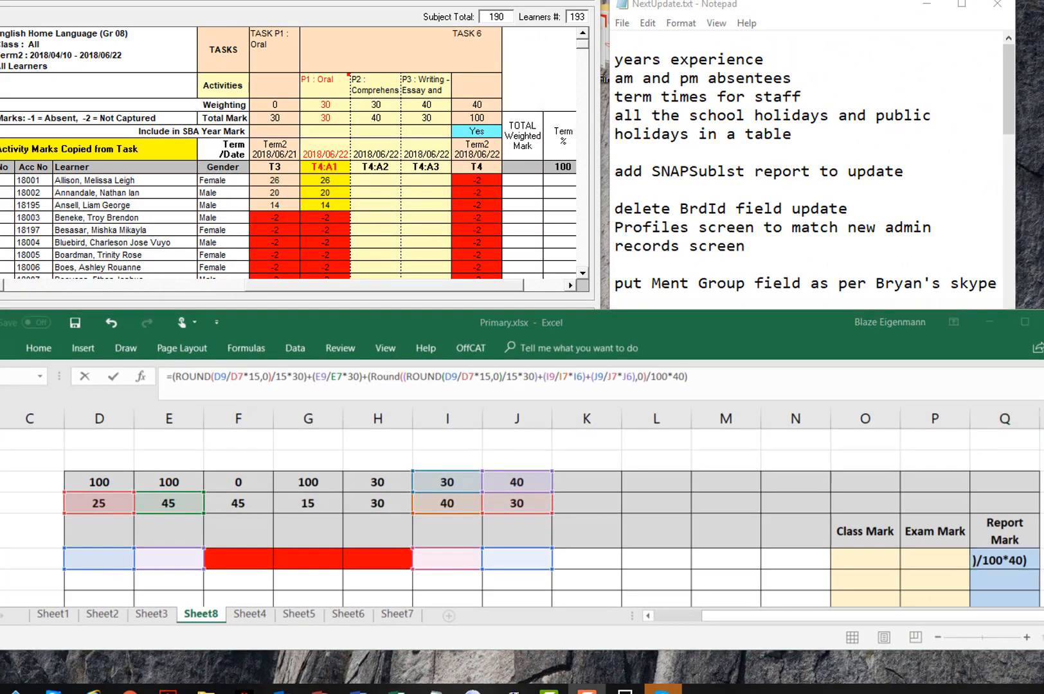
pyautogui.press('Return')
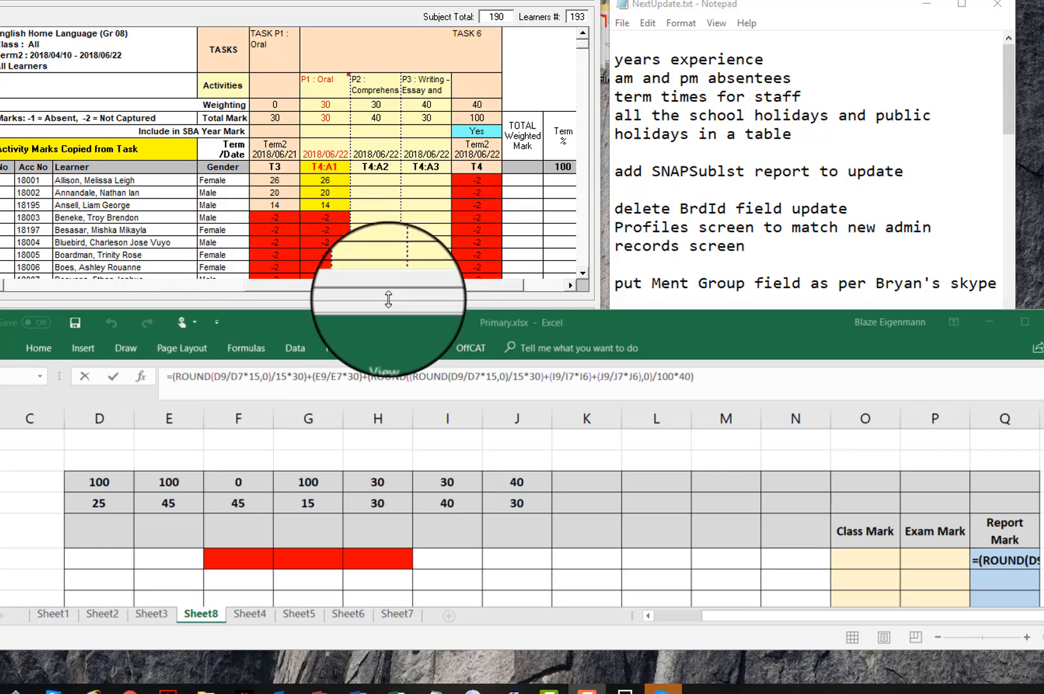
# Compare the three main bracketed terms of the Report Mark formula with the T1, T2 and T4 tasks in the SA-SAMS grid
pyautogui.click(366, 293)
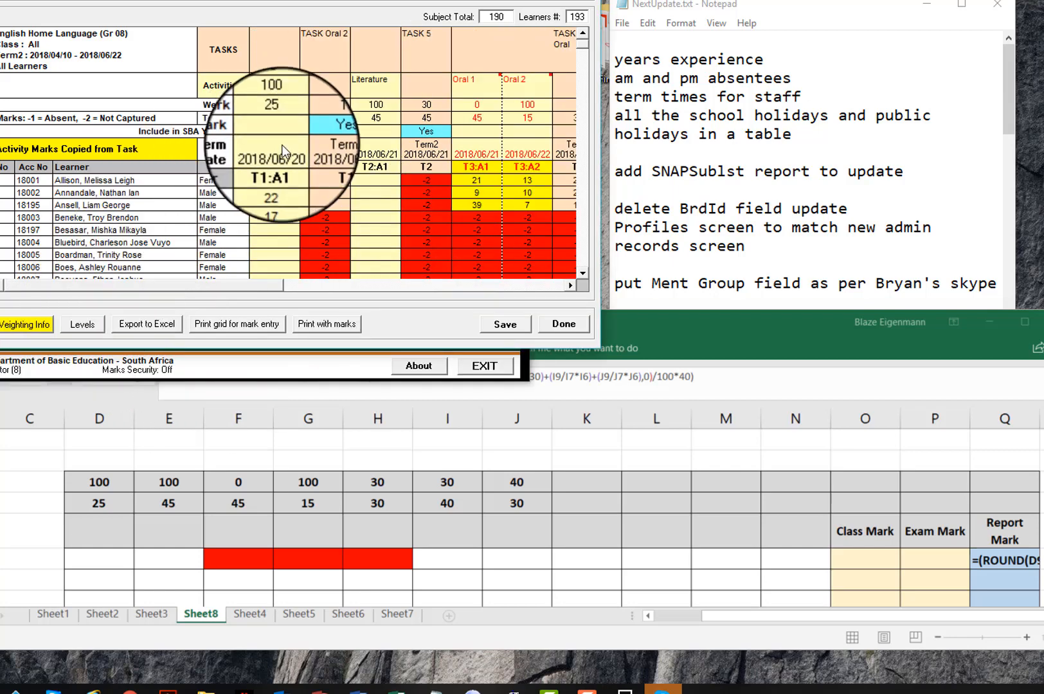
pyautogui.click(685, 333)
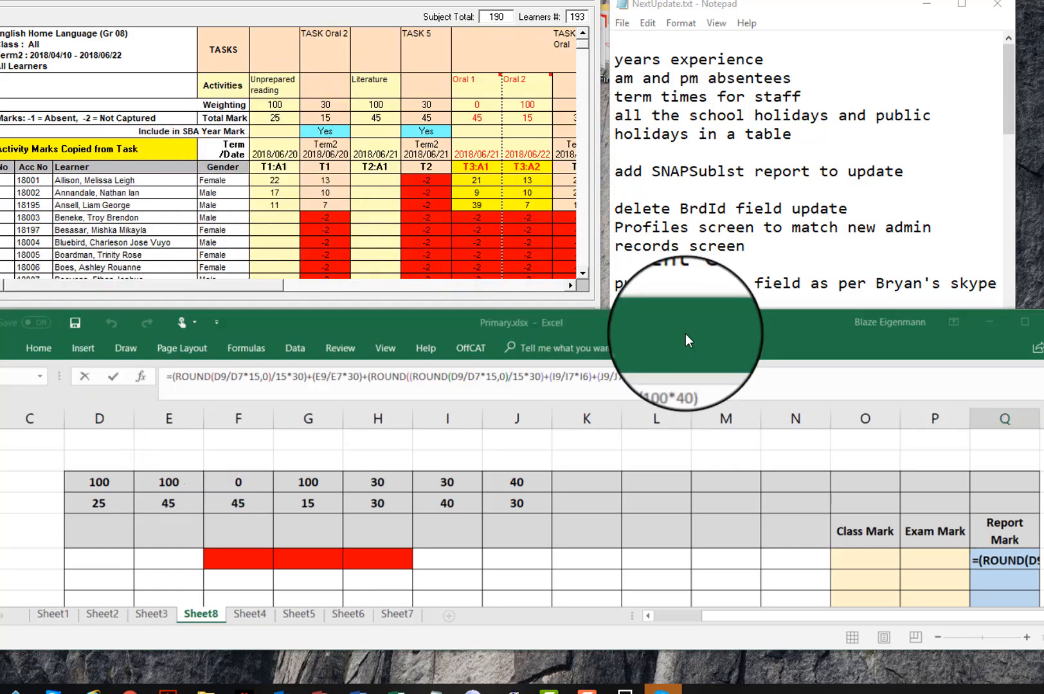
pyautogui.moveTo(685, 334); pyautogui.dragTo(674, 391)
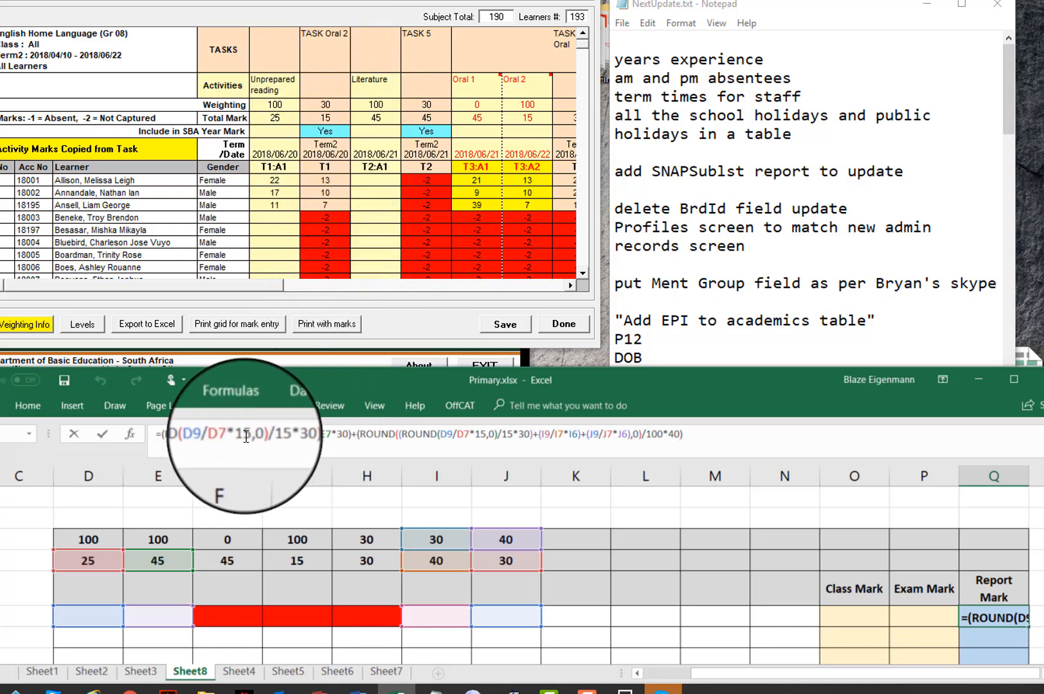
pyautogui.moveTo(296, 436); pyautogui.dragTo(181, 437)
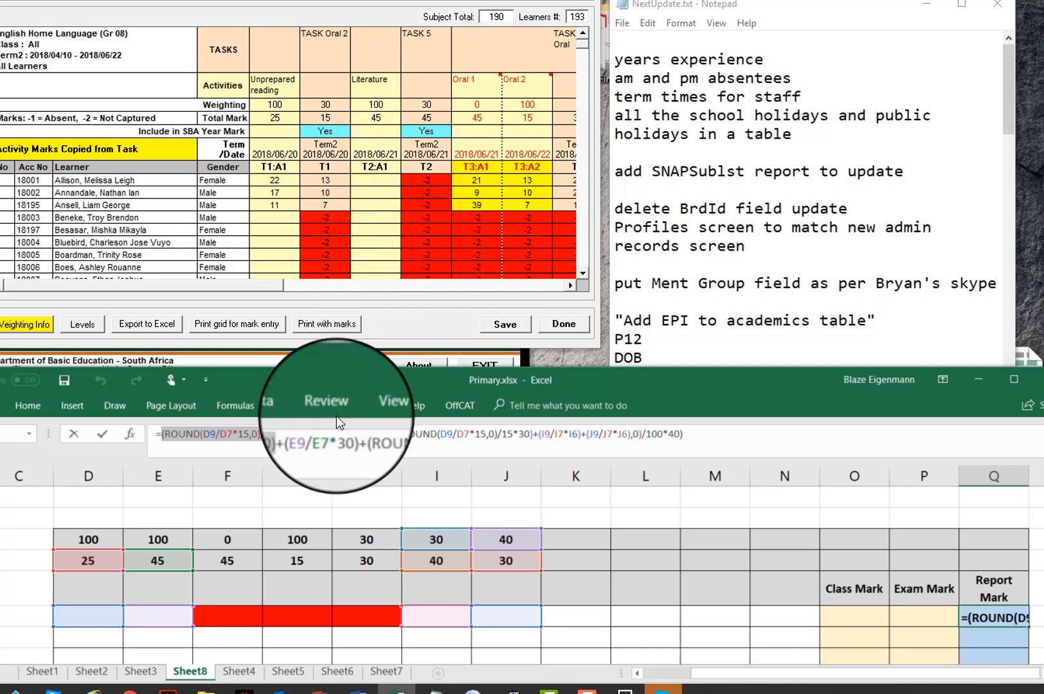
pyautogui.moveTo(304, 437); pyautogui.dragTo(337, 437)
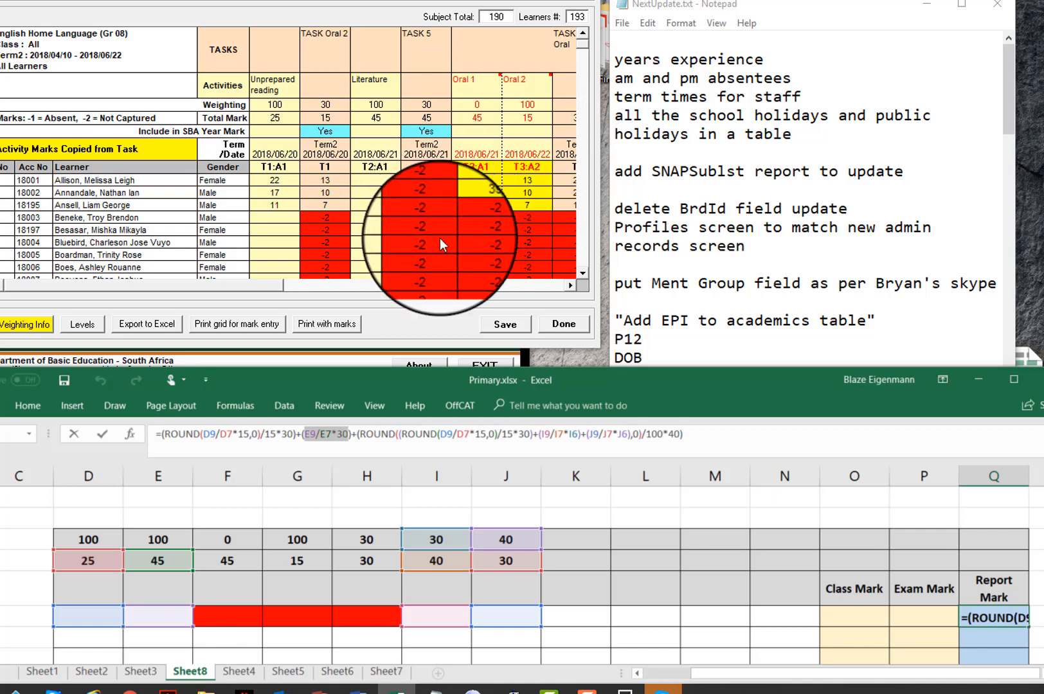
pyautogui.moveTo(389, 443); pyautogui.dragTo(677, 437)
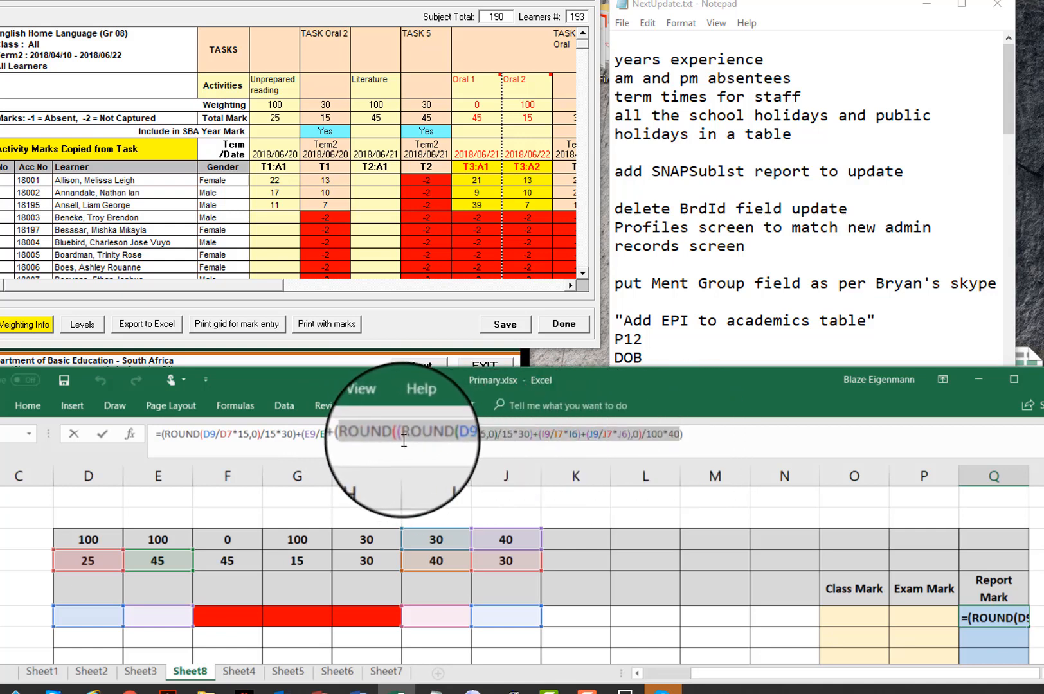
# Compare the nested terms inside the formula's last ROUND with the T4:A1, T4:A2 and T4:A3 activities in the SA-SAMS grid
pyautogui.moveTo(402, 434); pyautogui.dragTo(524, 432)
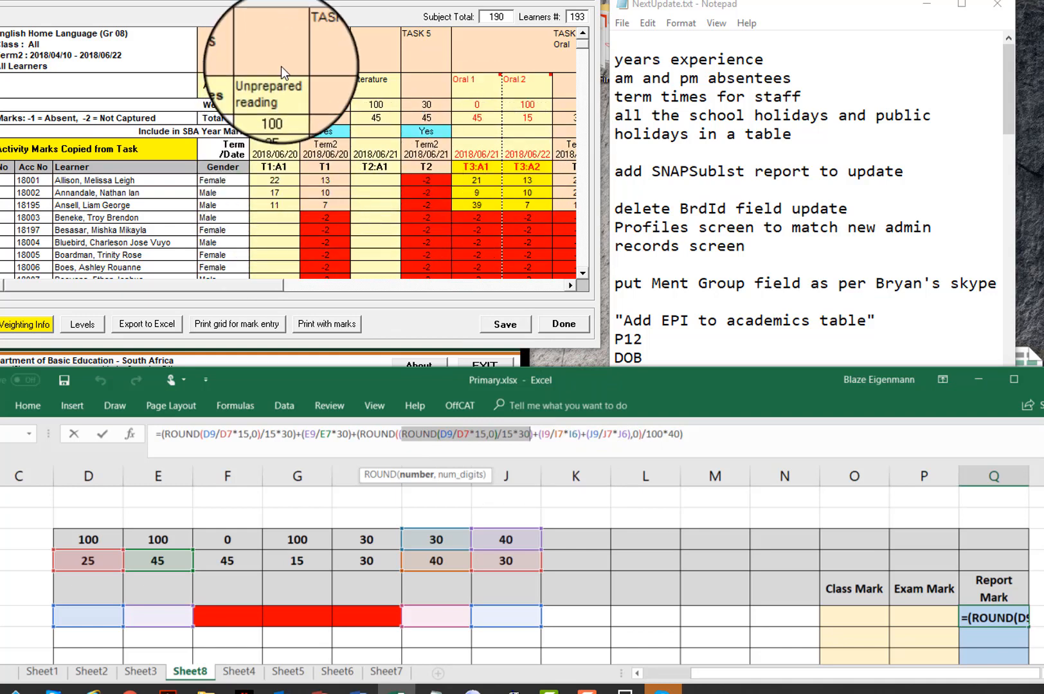
pyautogui.click(571, 285)
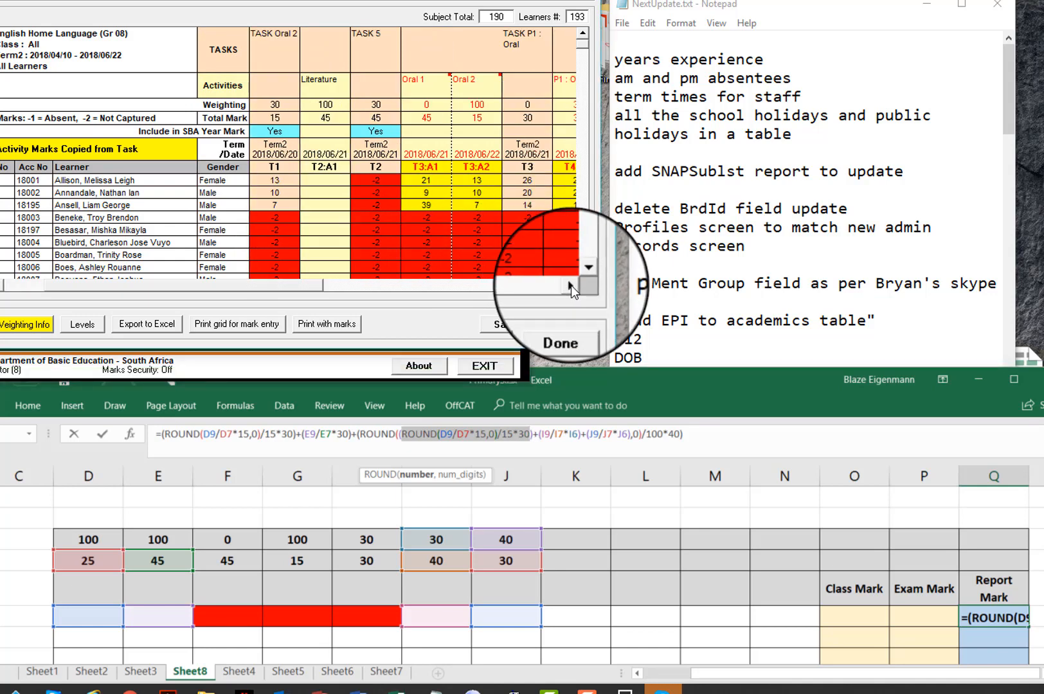
pyautogui.click(571, 285)
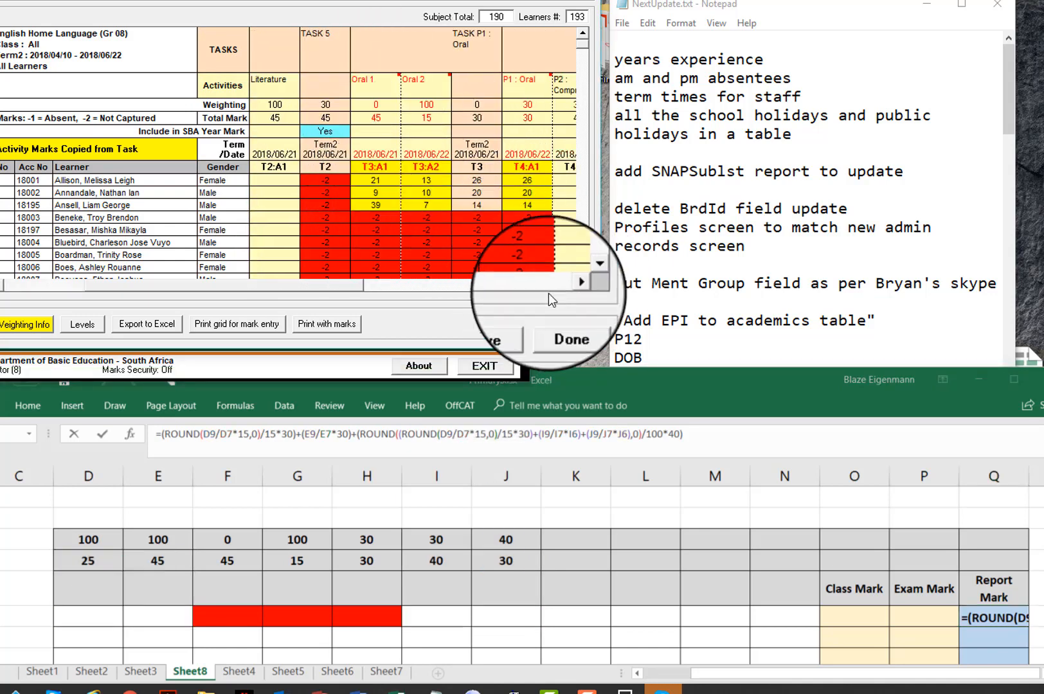
pyautogui.click(570, 286)
pyautogui.click(570, 286)
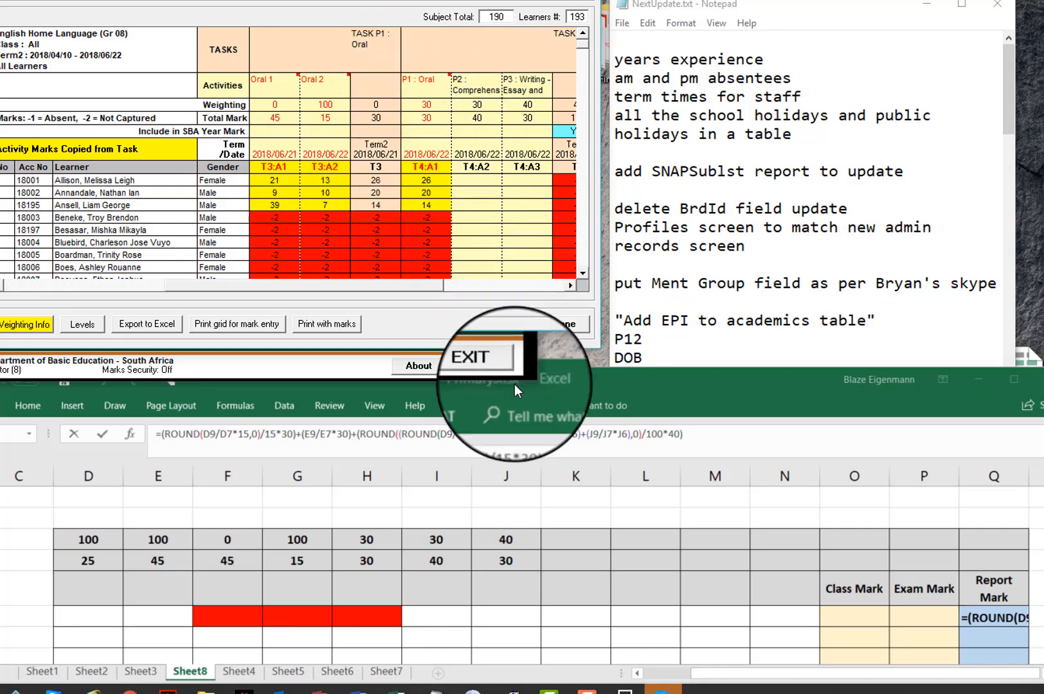
pyautogui.click(578, 437)
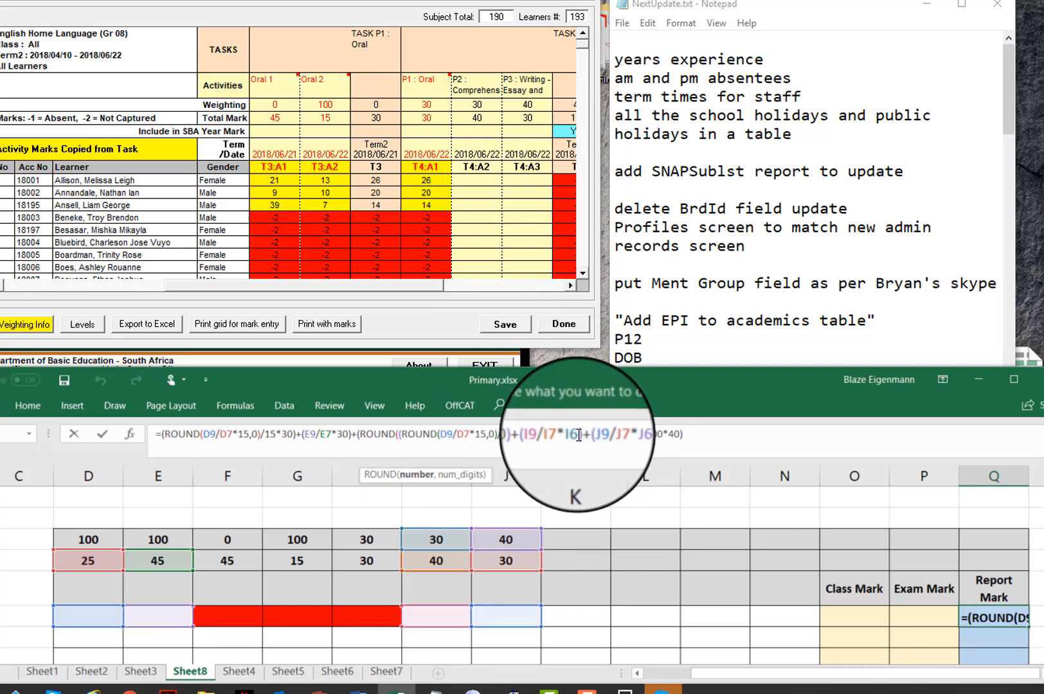
pyautogui.moveTo(578, 435); pyautogui.dragTo(541, 435)
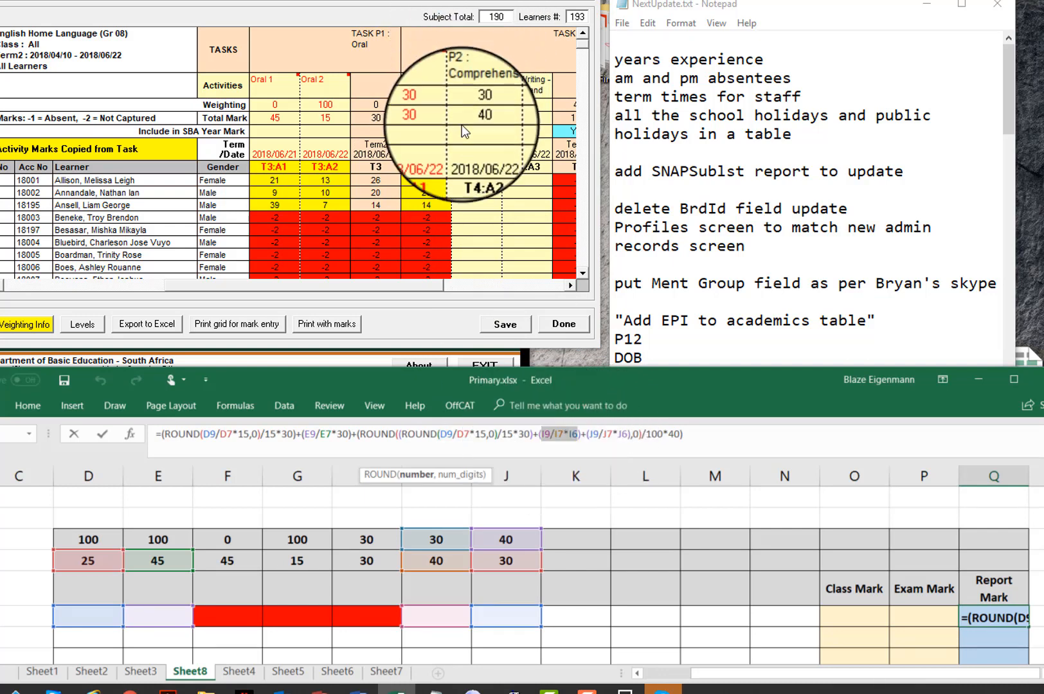
pyautogui.doubleClick(592, 435)
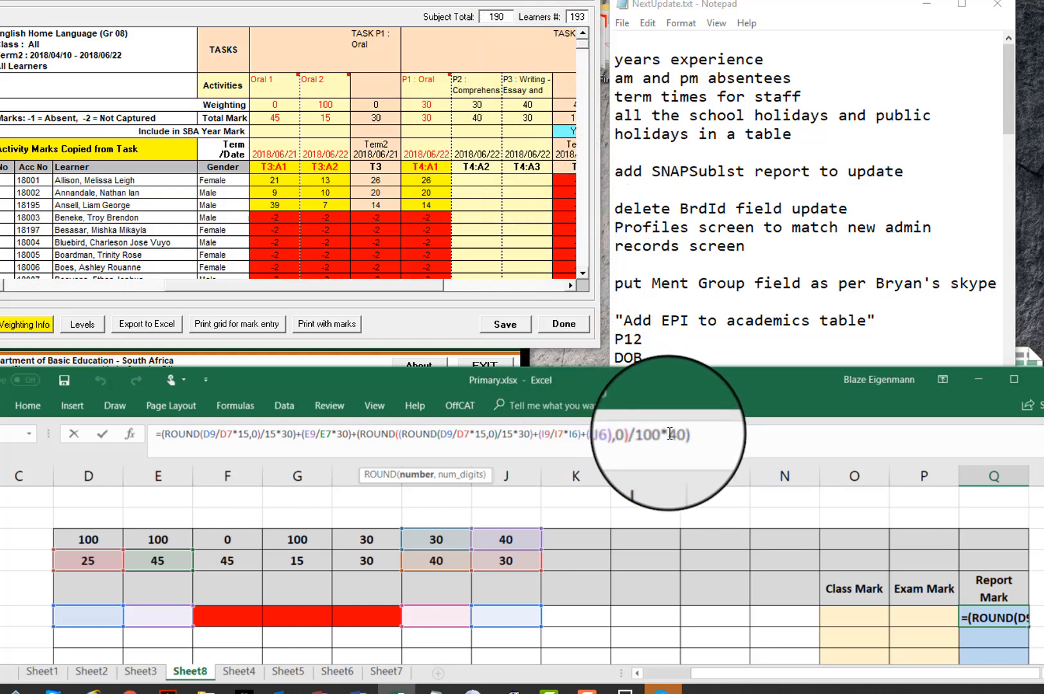
pyautogui.moveTo(679, 433); pyautogui.dragTo(286, 434)
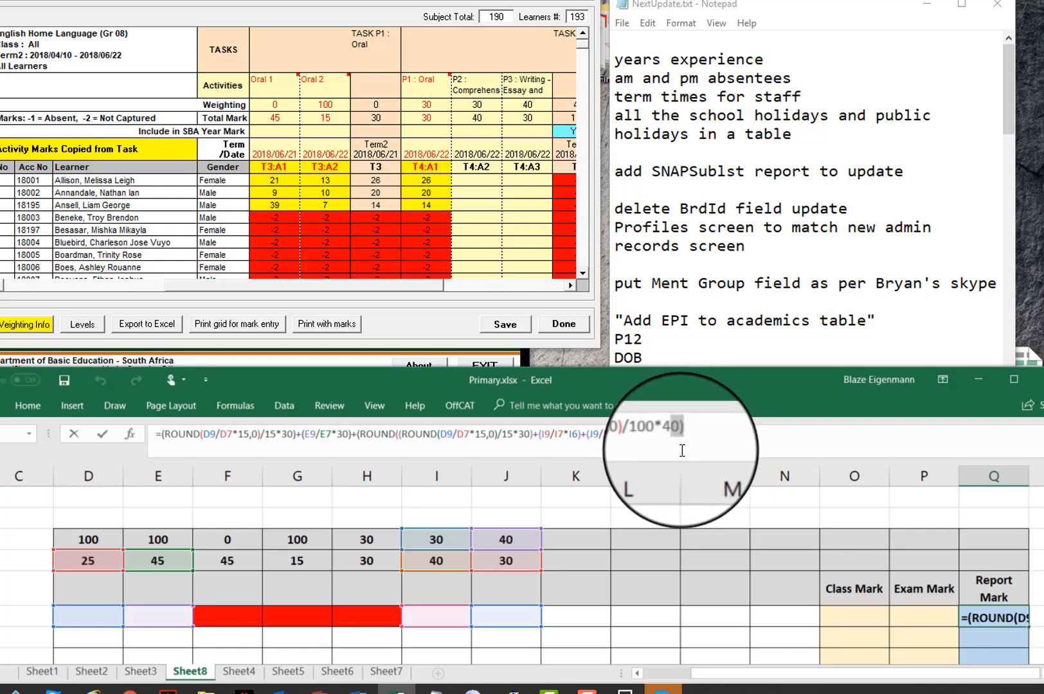
# Commit the Report Mark formula, look up the first learner's T1:A1 mark in SA-SAMS, and enter 22 in cell D9
pyautogui.press('Return')
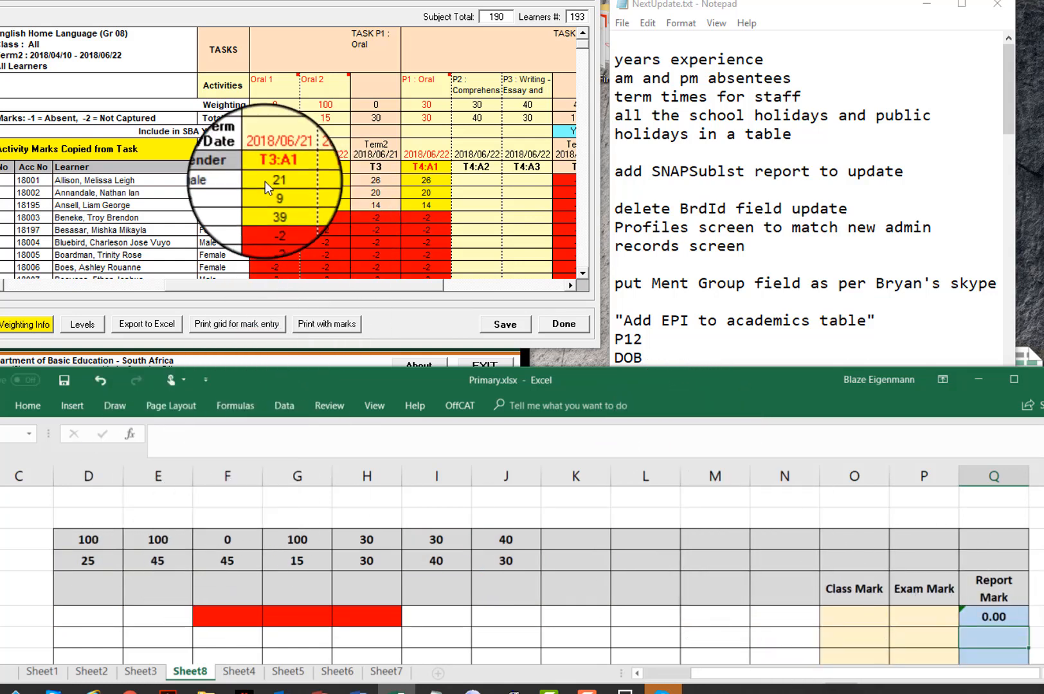
pyautogui.click(251, 285)
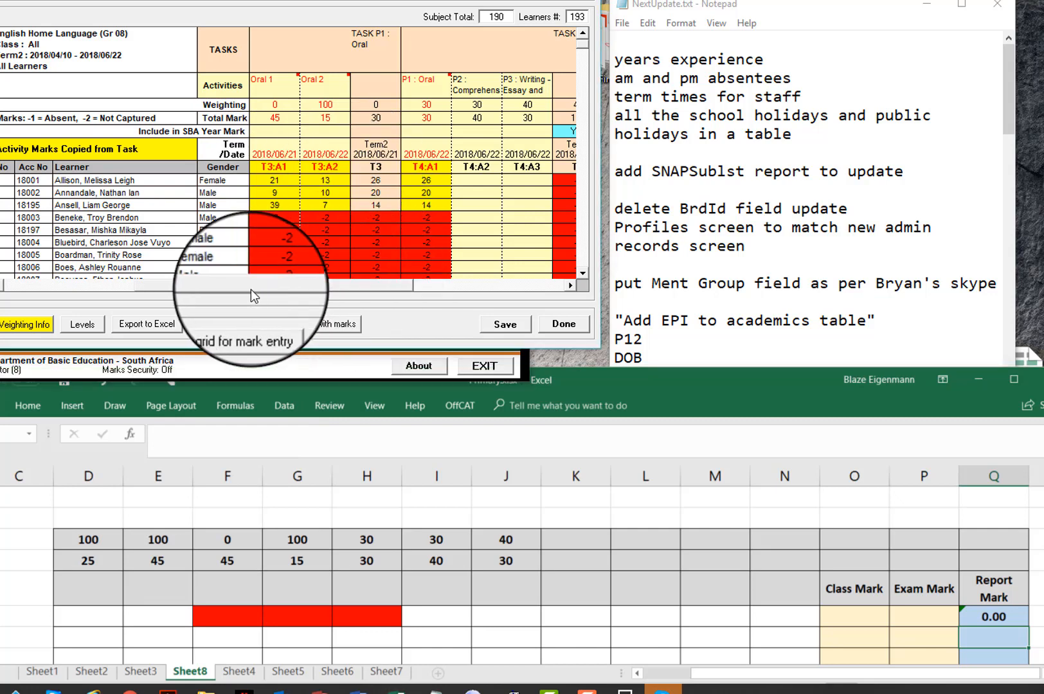
pyautogui.click(187, 286)
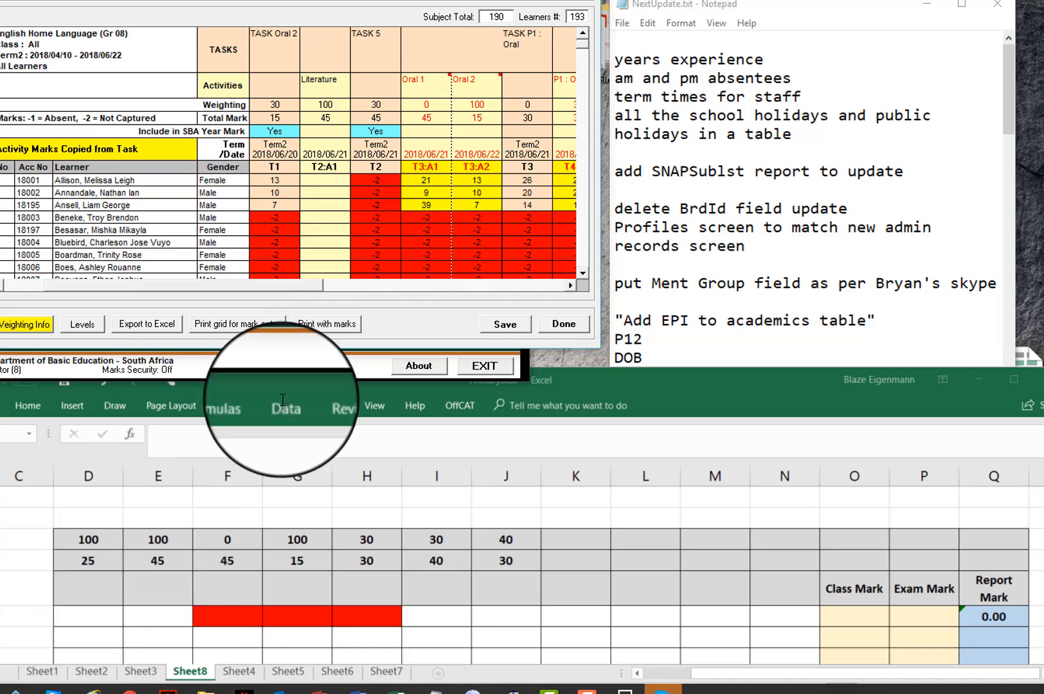
pyautogui.click(251, 285)
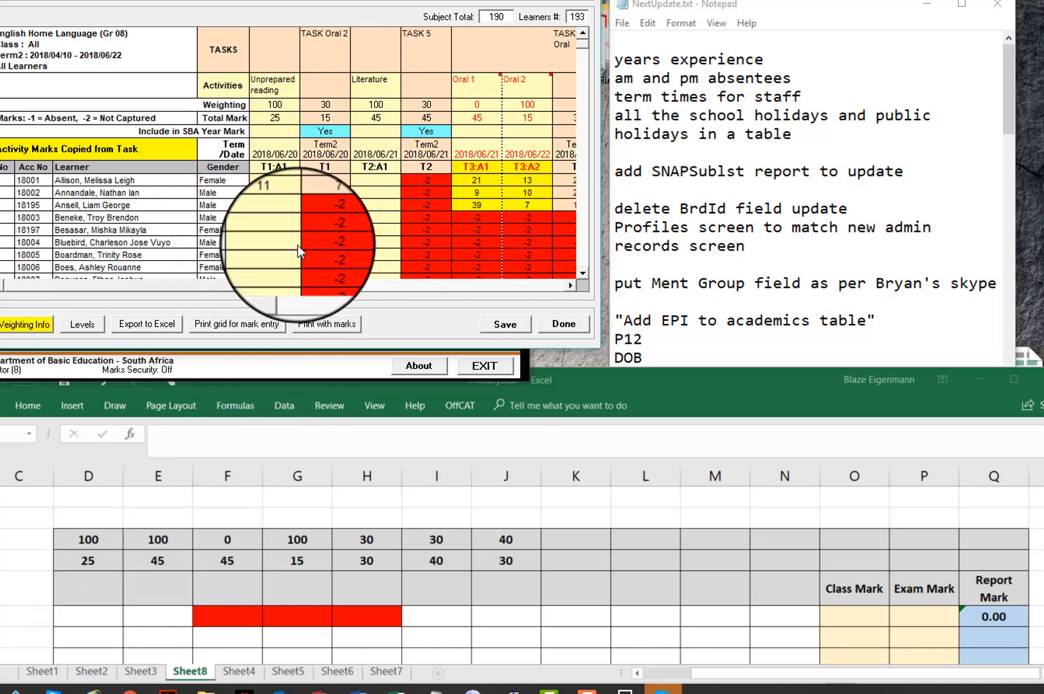
pyautogui.click(103, 615)
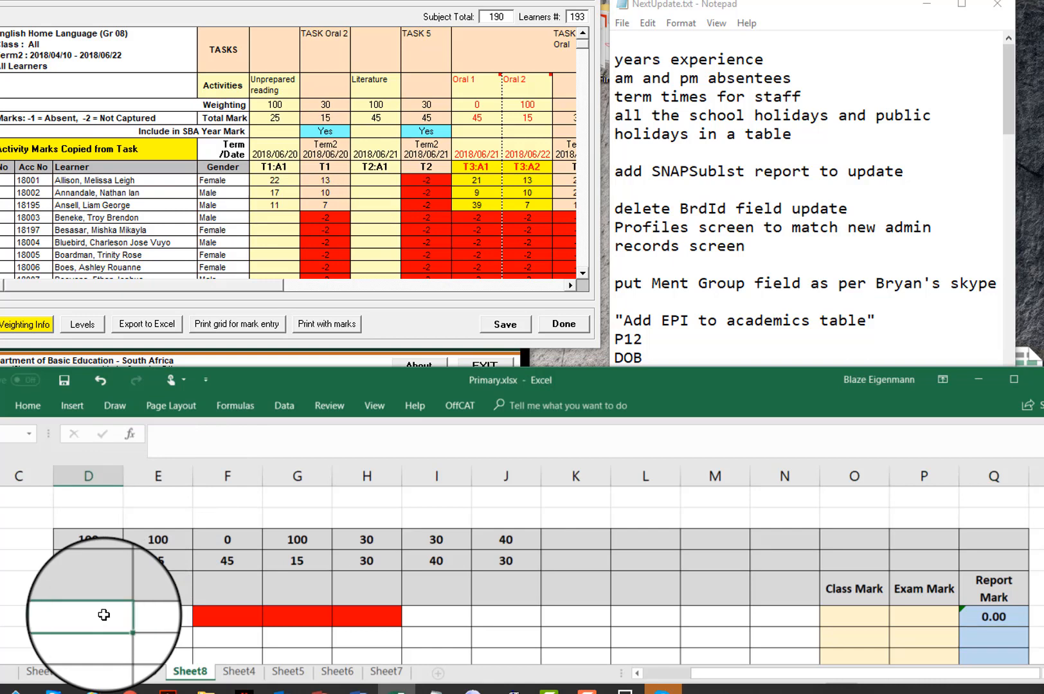
pyautogui.write('22')
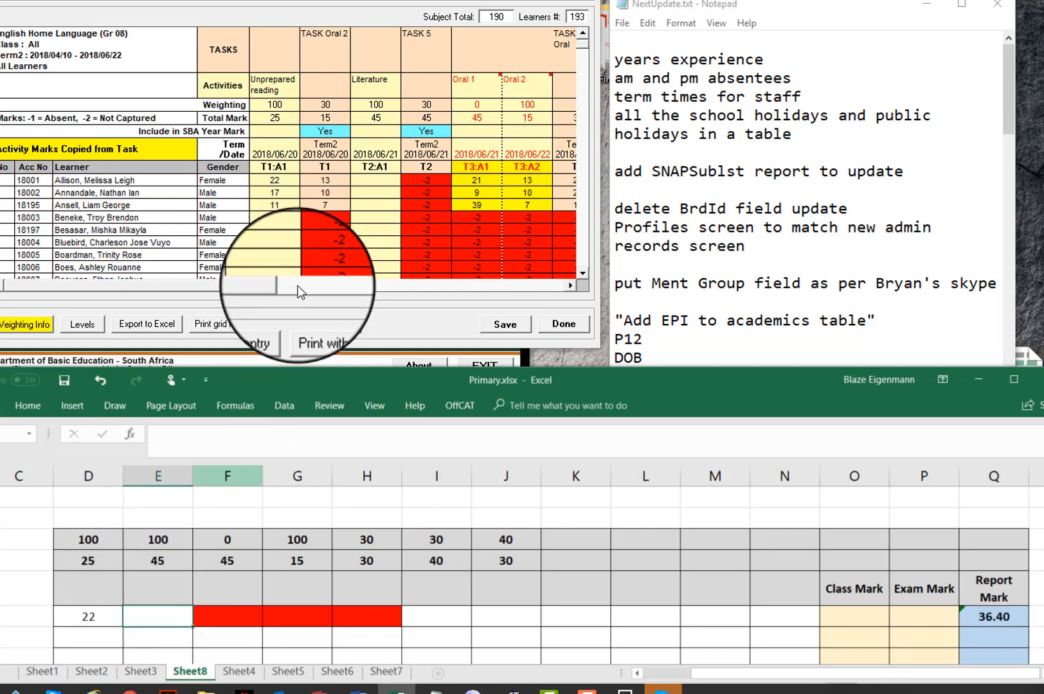
# In the SA-SAMS grid, enter T2:A1 Literature marks of 41, 28 and 17 for the first three learners
pyautogui.click(372, 180)
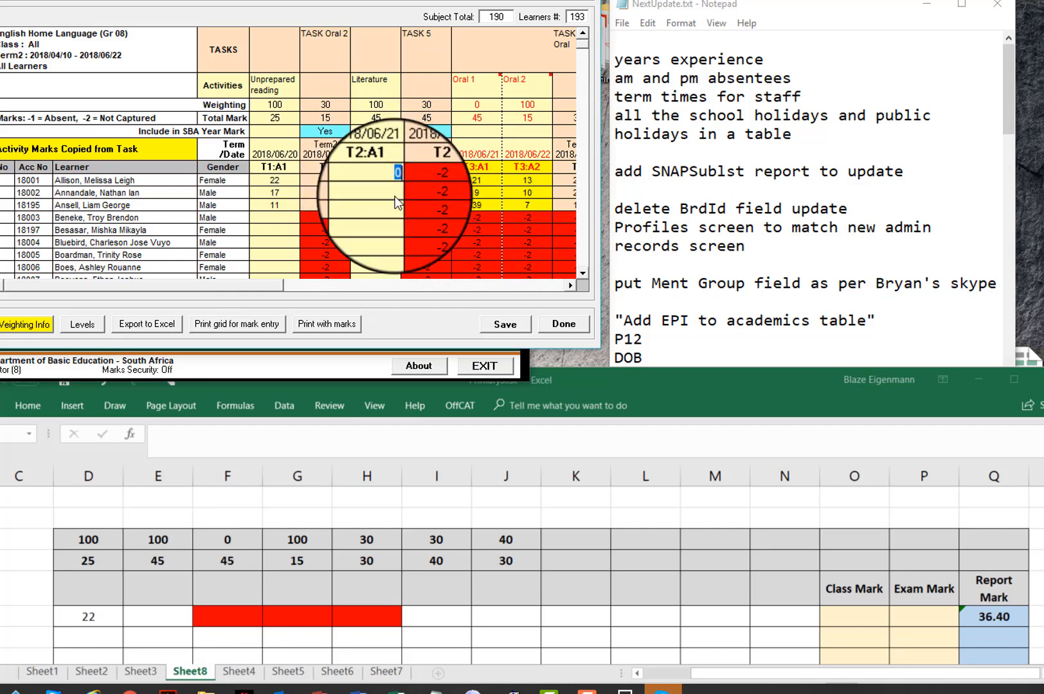
pyautogui.write('41')
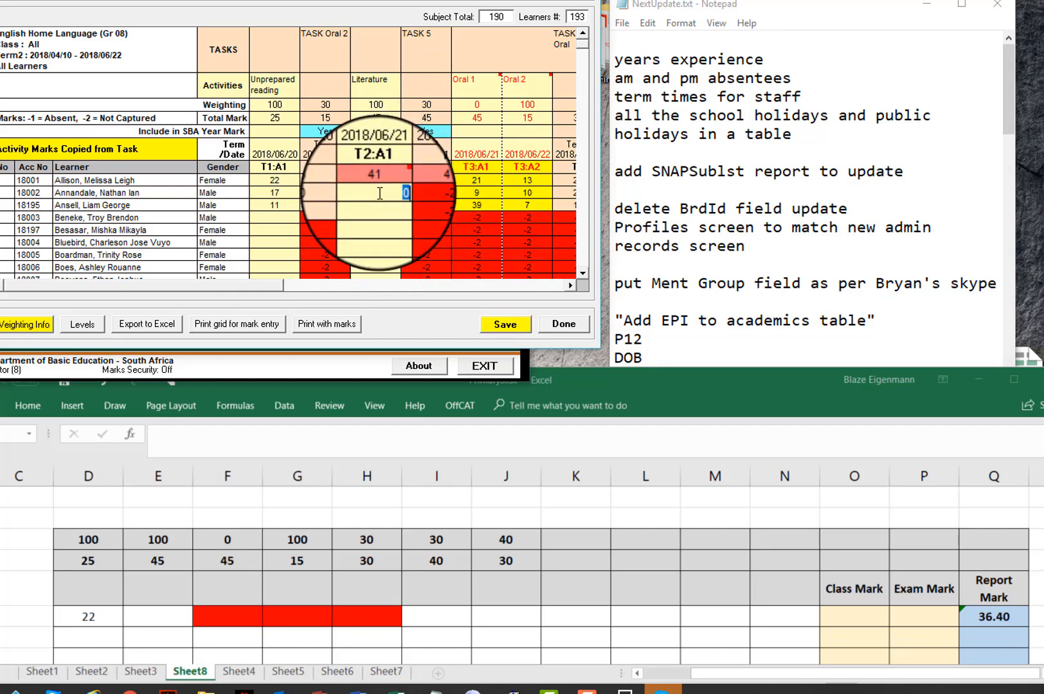
pyautogui.write('2')
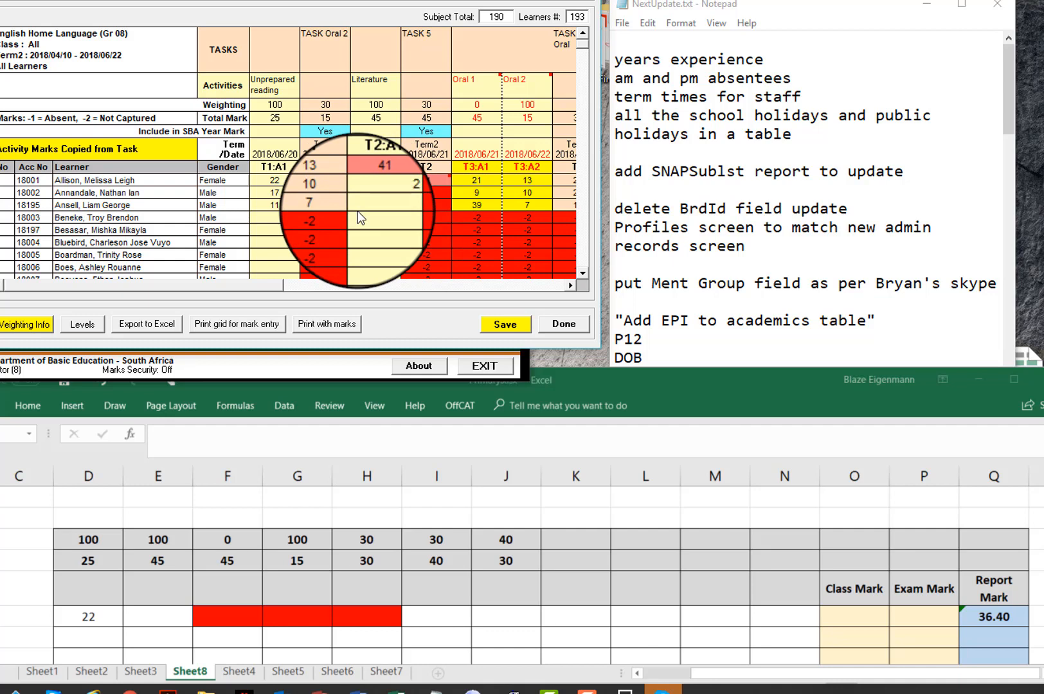
pyautogui.write('8')
pyautogui.press('Return')
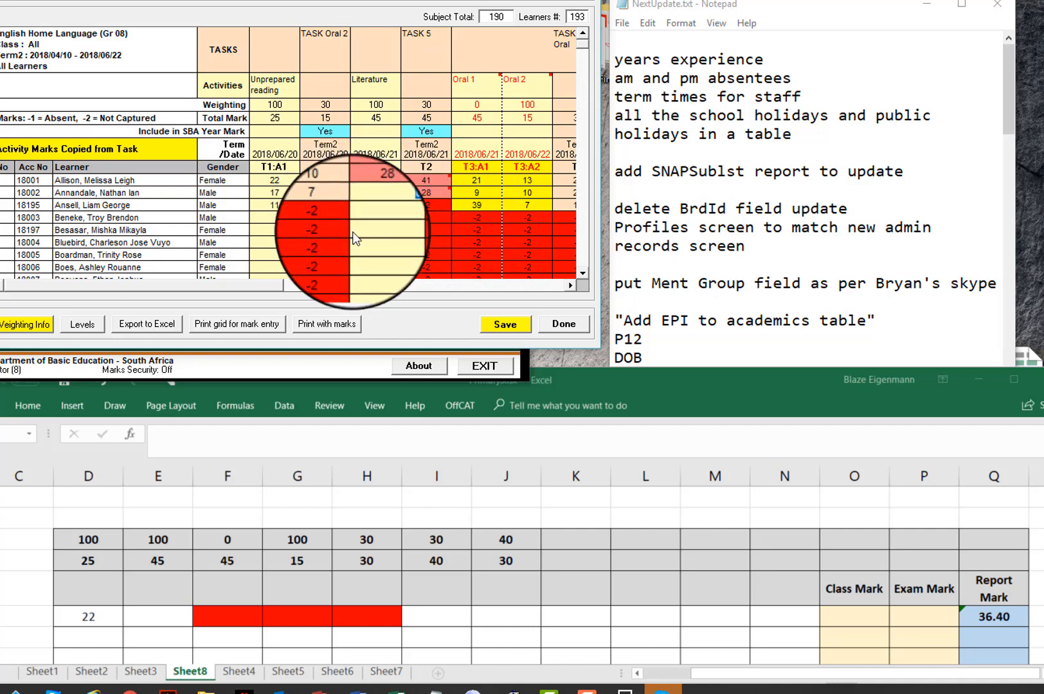
pyautogui.write('17')
pyautogui.press('Return')
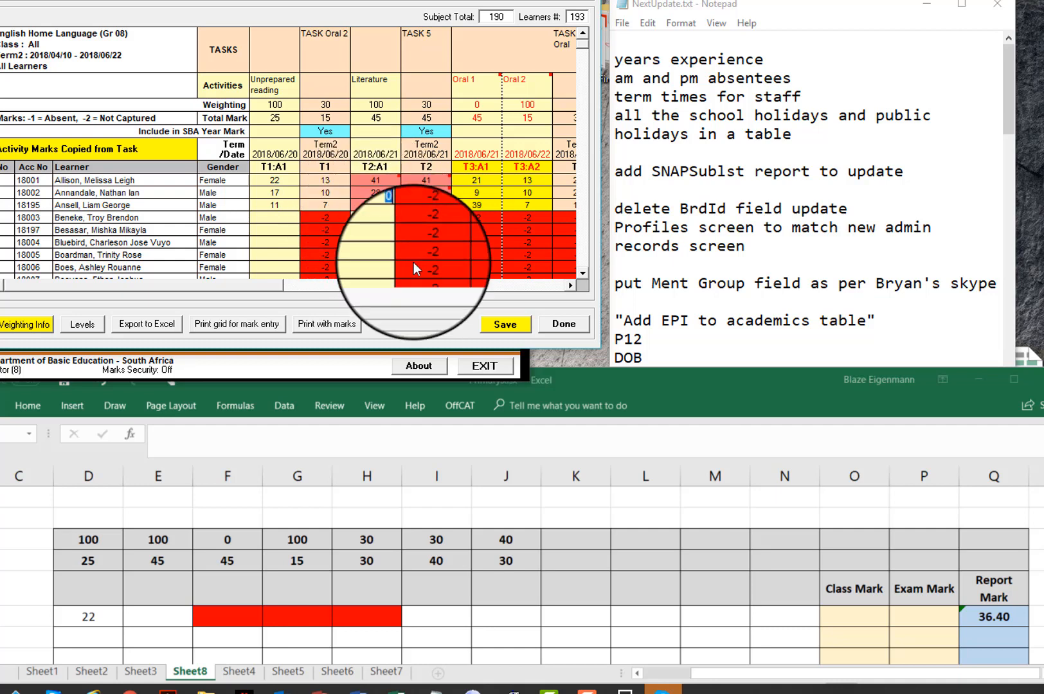
# In Excel, enter the first learner's T2:A1 mark of 41 in cell E9
pyautogui.click(158, 616)
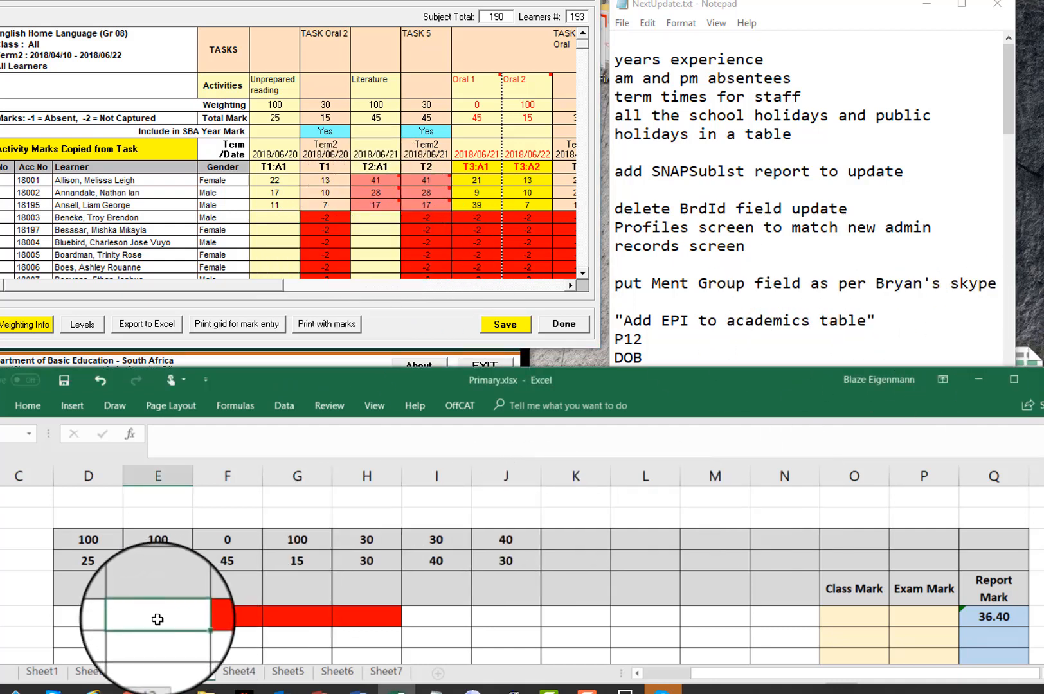
pyautogui.write('41')
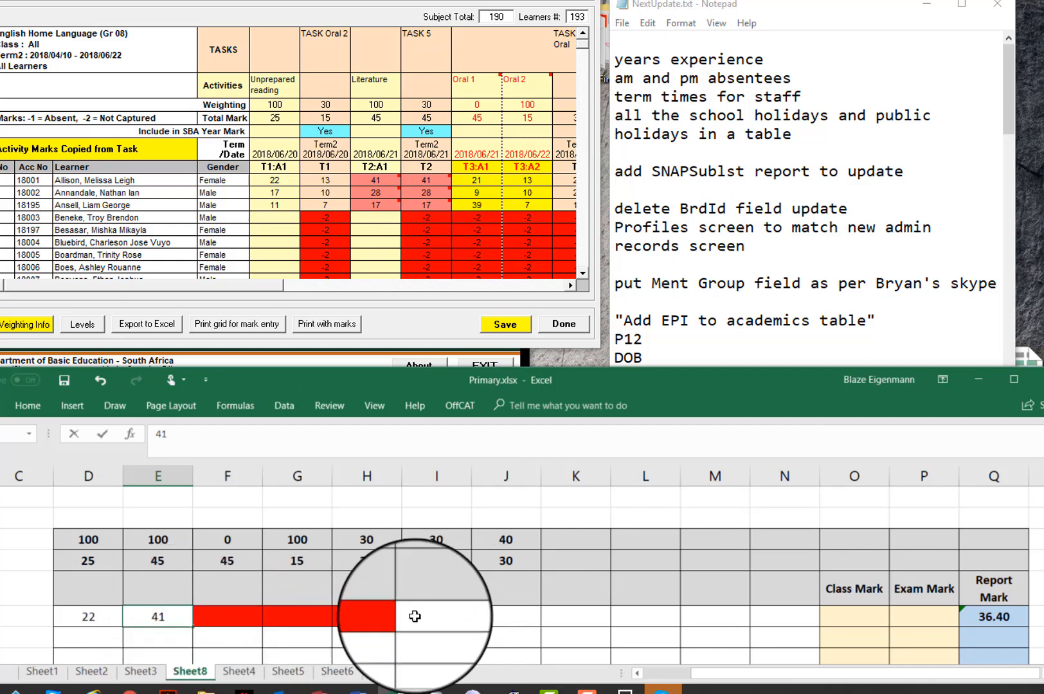
pyautogui.click(430, 618)
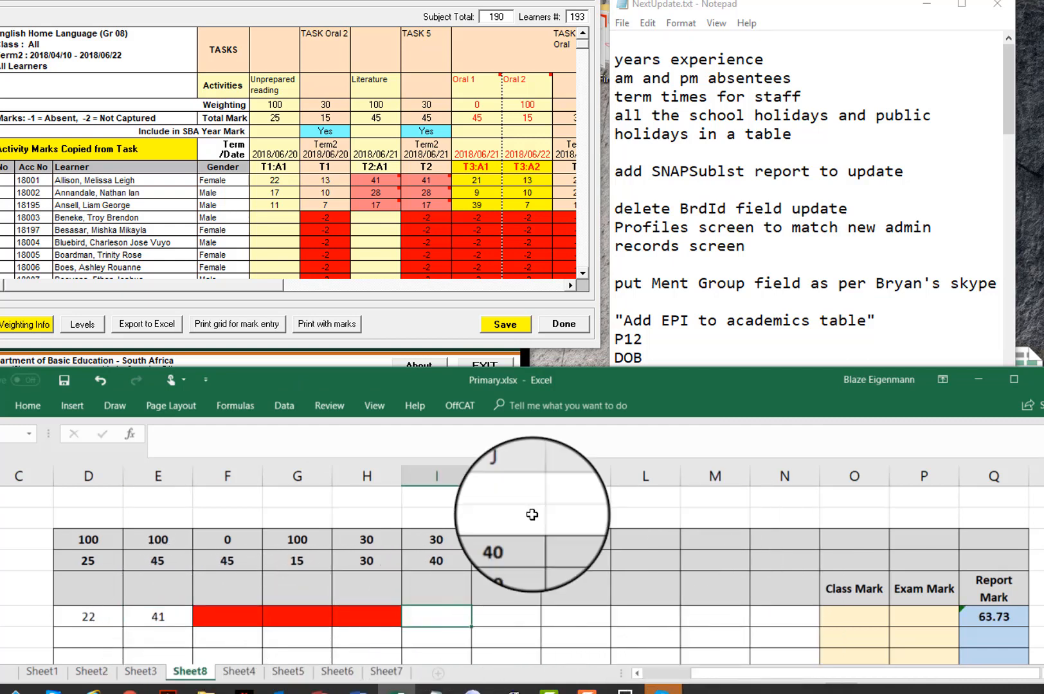
# In the SA-SAMS grid, enter T4:A2 comprehension marks of 37, 25 and 17 for the first three learners
pyautogui.click(570, 286)
pyautogui.click(569, 286)
pyautogui.click(570, 285)
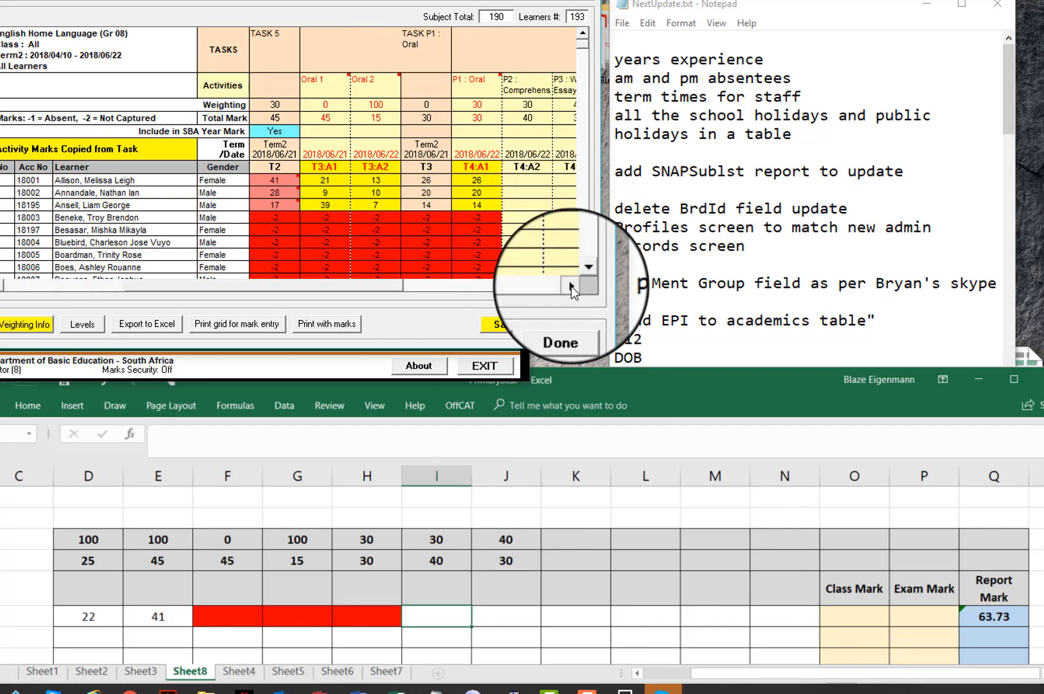
pyautogui.click(569, 285)
pyautogui.click(569, 285)
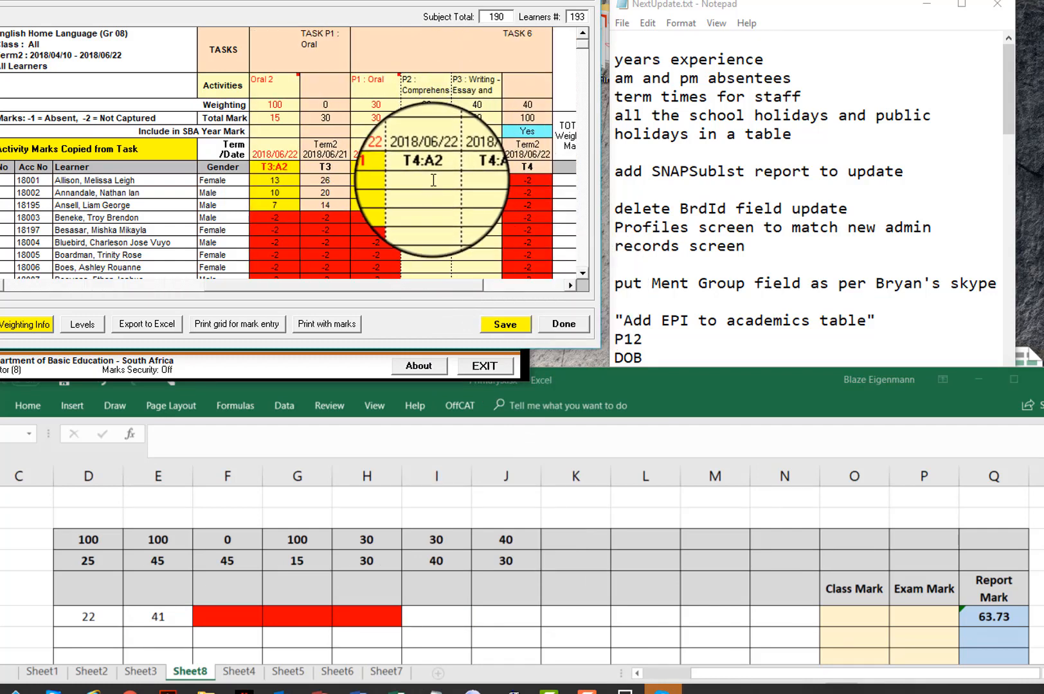
pyautogui.write('2')
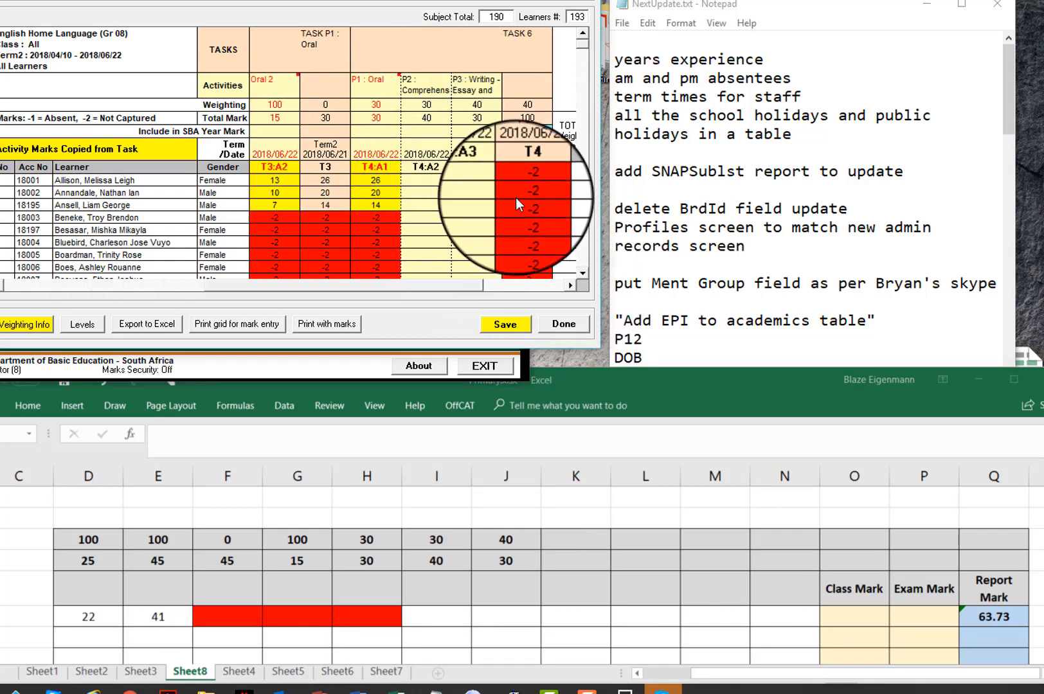
pyautogui.write('7')
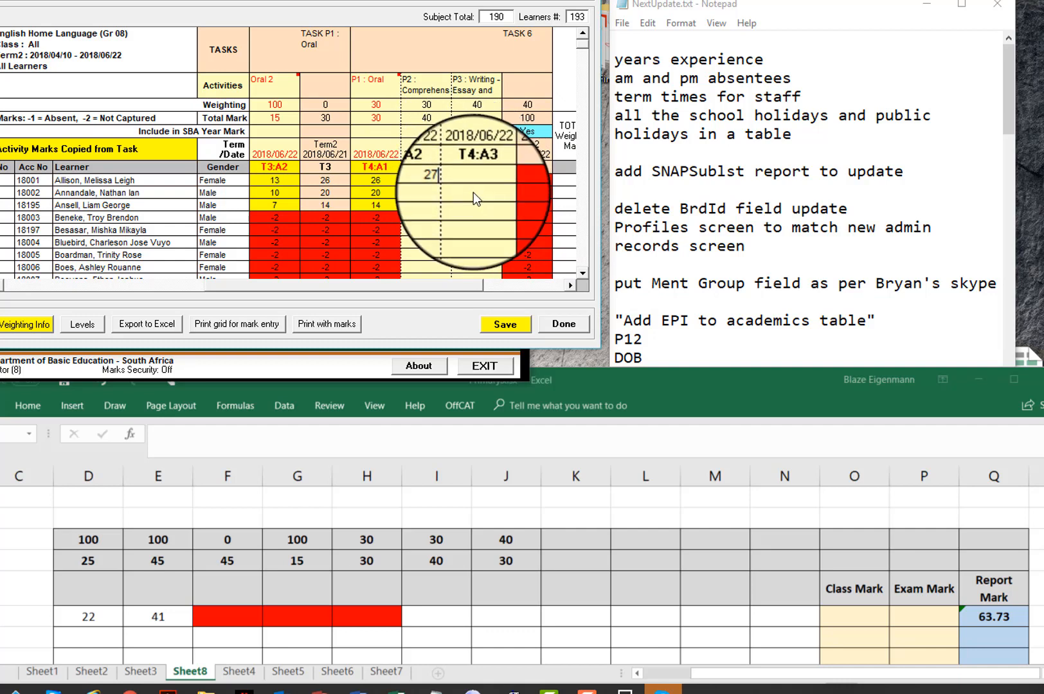
pyautogui.press('BackSpace')
pyautogui.press('BackSpace')
pyautogui.write('0')
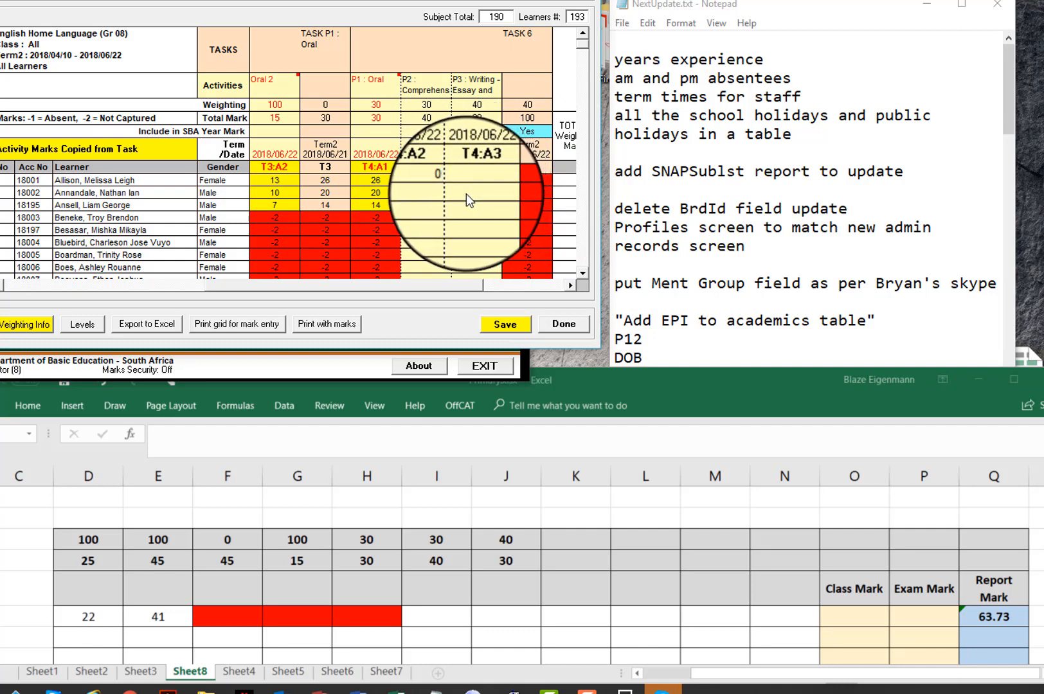
pyautogui.write('37')
pyautogui.press('Return')
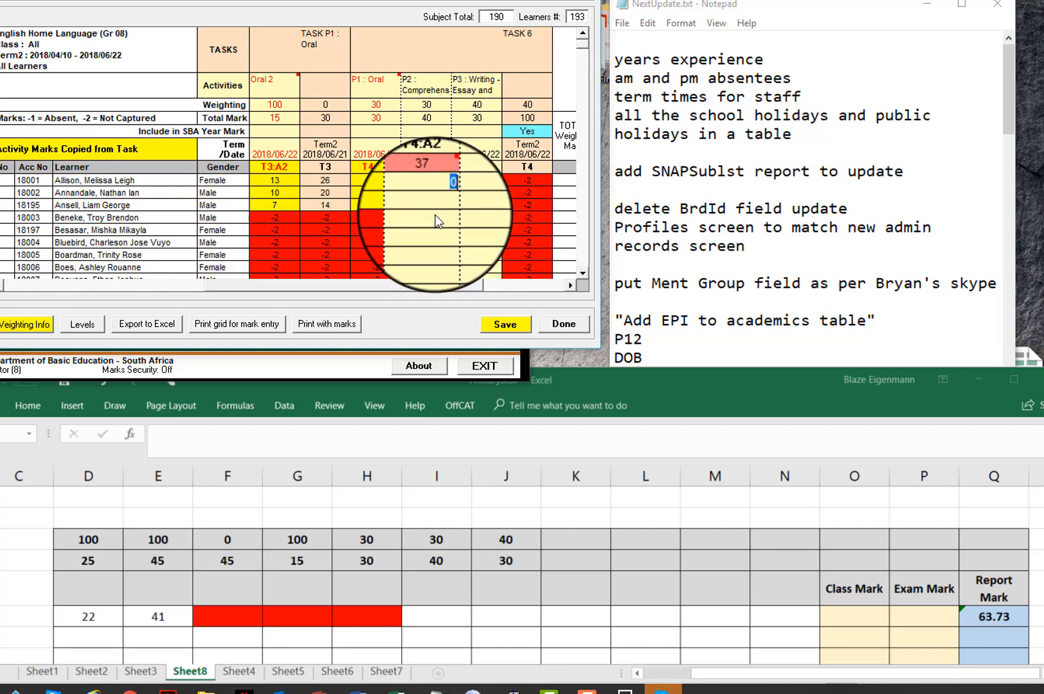
pyautogui.write('18')
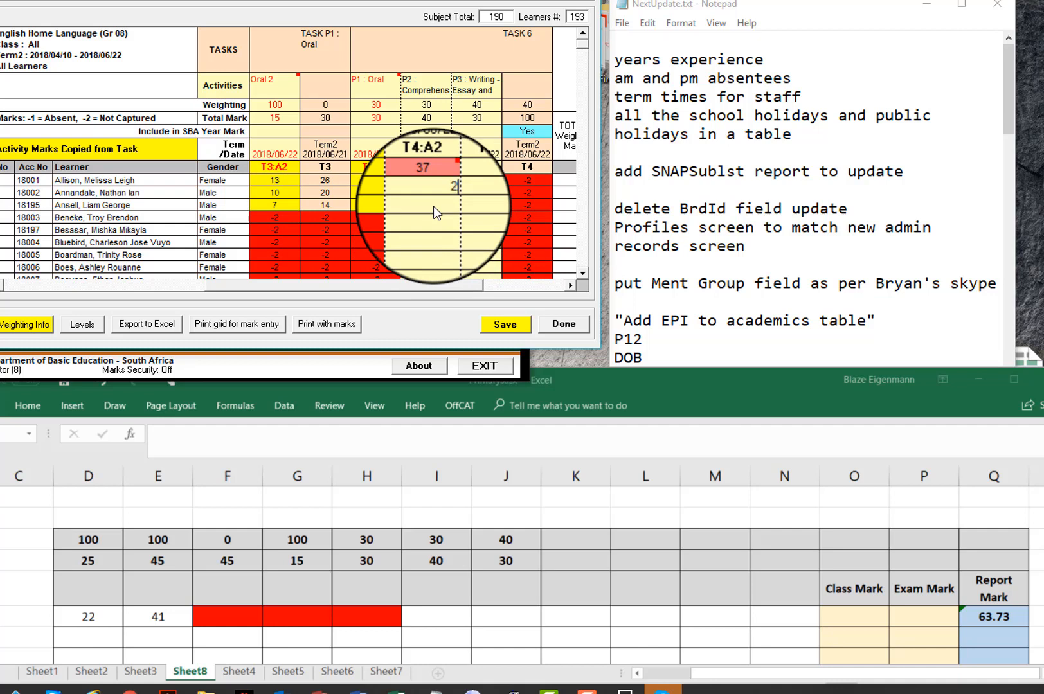
pyautogui.write('5')
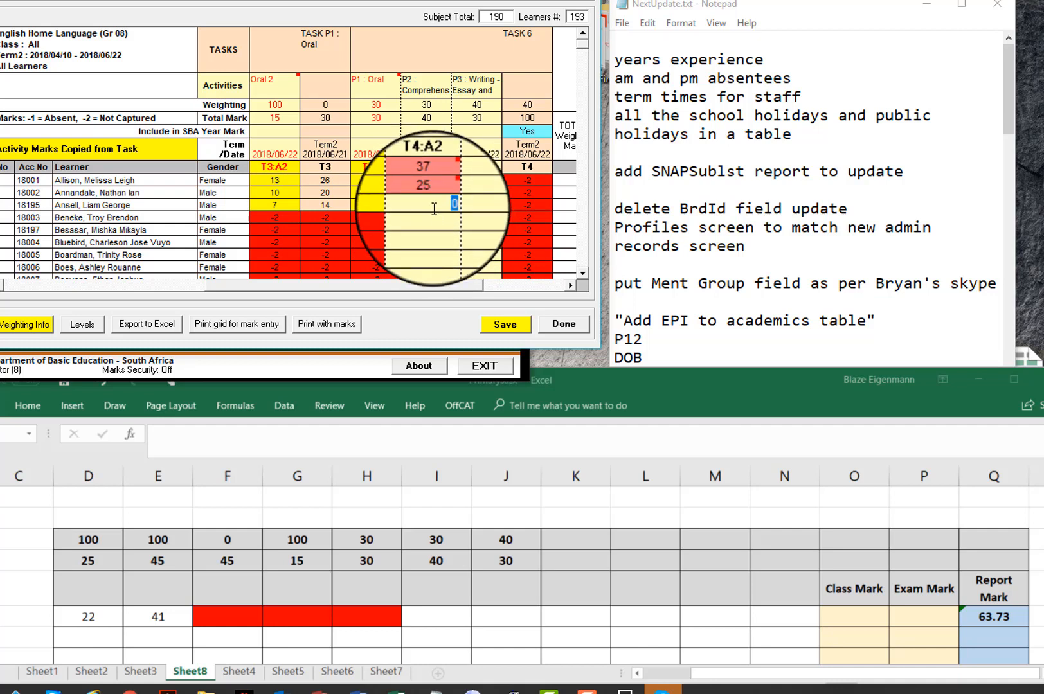
pyautogui.write('17')
# Enter T4:A3 writing marks of 28, 17 and 9 for the first three learners in the SA-SAMS grid
pyautogui.click(469, 182)
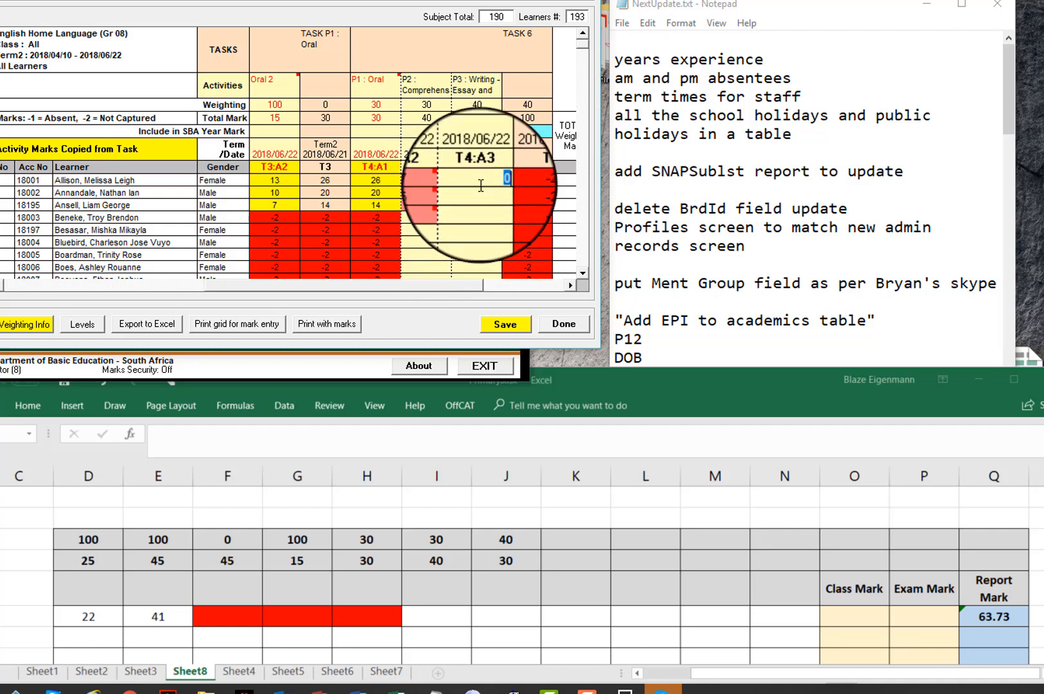
pyautogui.write('28')
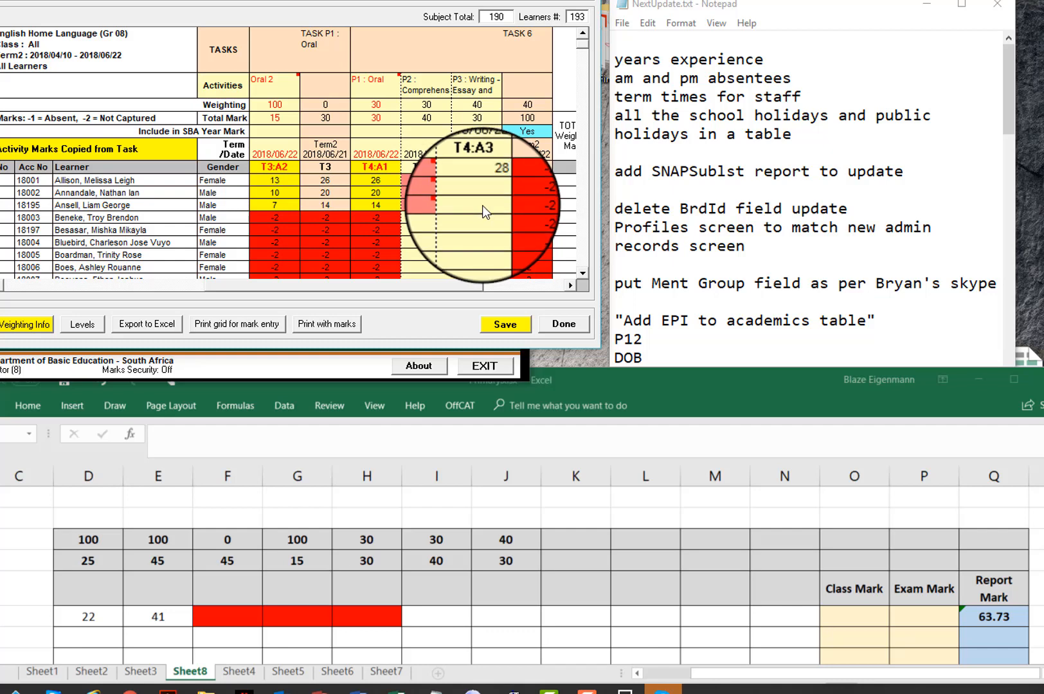
pyautogui.click(479, 198)
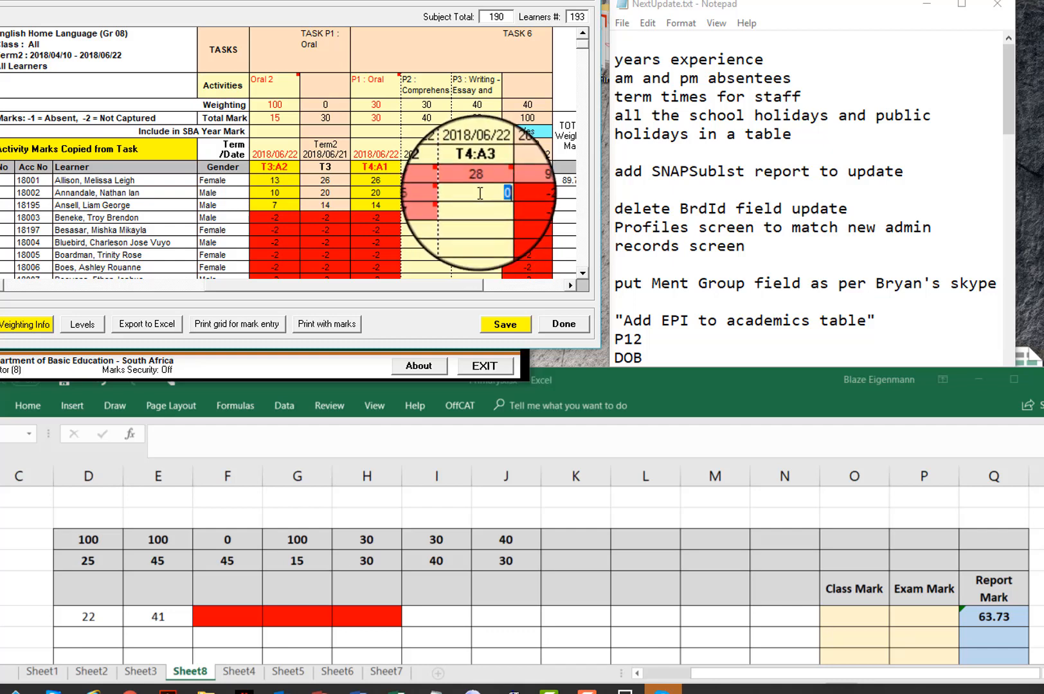
pyautogui.write('17')
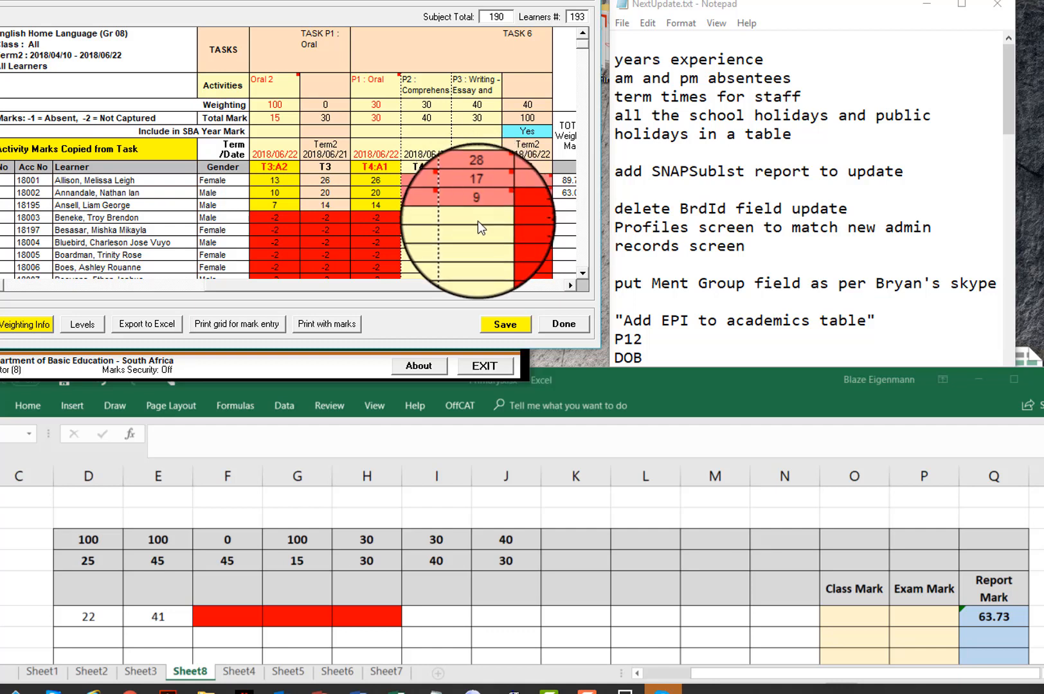
pyautogui.click(477, 218)
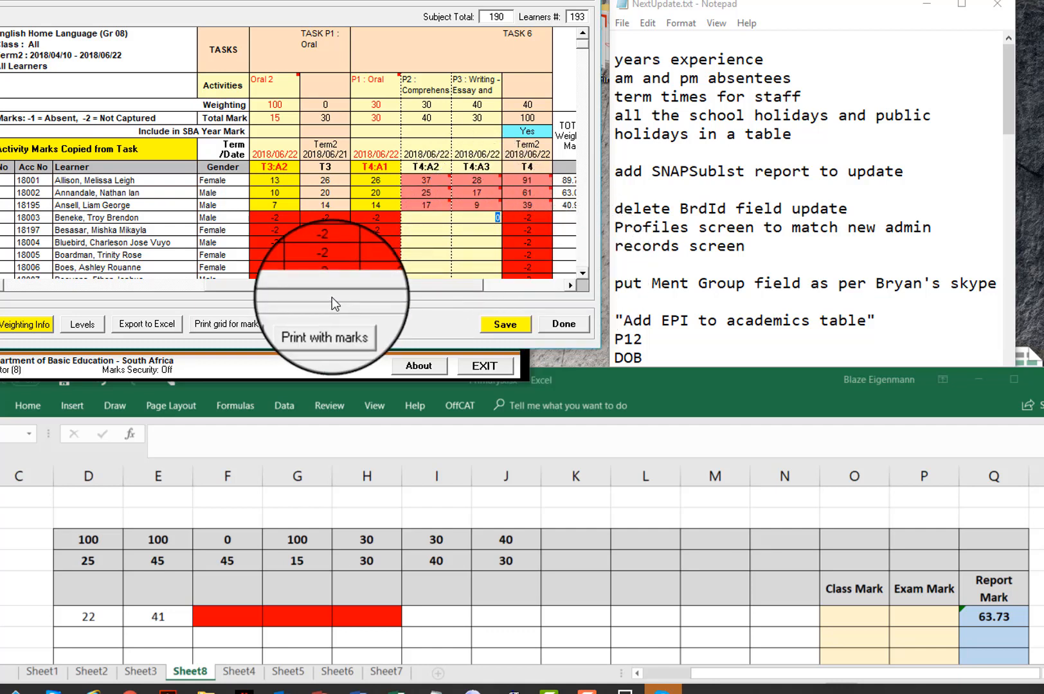
# Copy the second and third learners' T1:A1 marks from SA-SAMS into Excel, entering 17 in D10 and 11 in D11
pyautogui.click(179, 287)
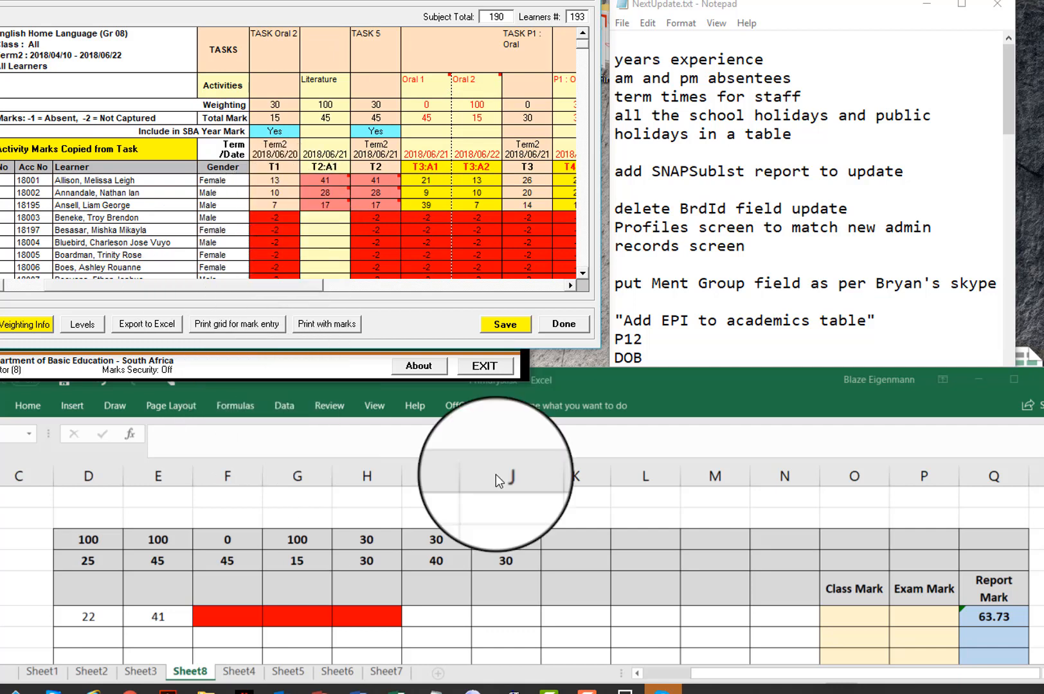
pyautogui.click(1043, 568)
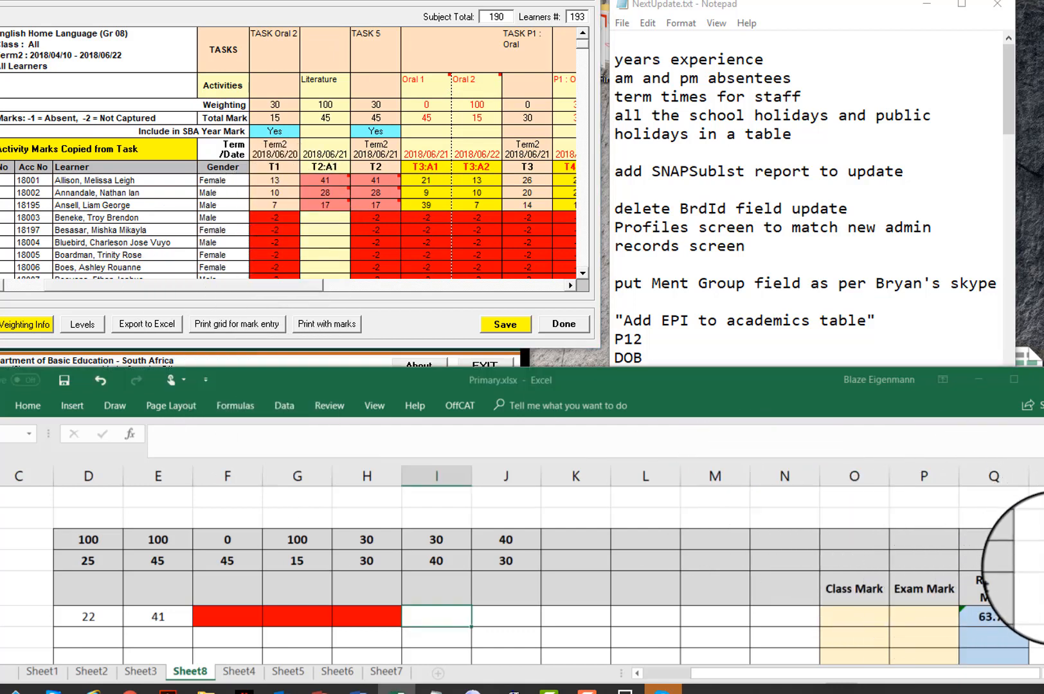
pyautogui.click(90, 636)
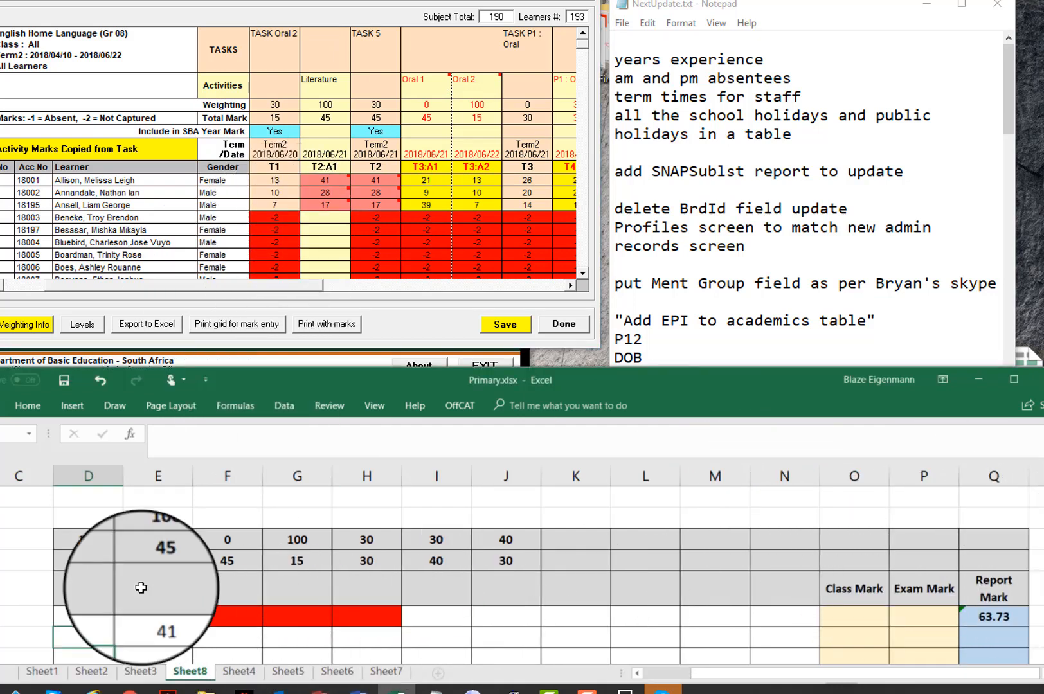
pyautogui.click(54, 289)
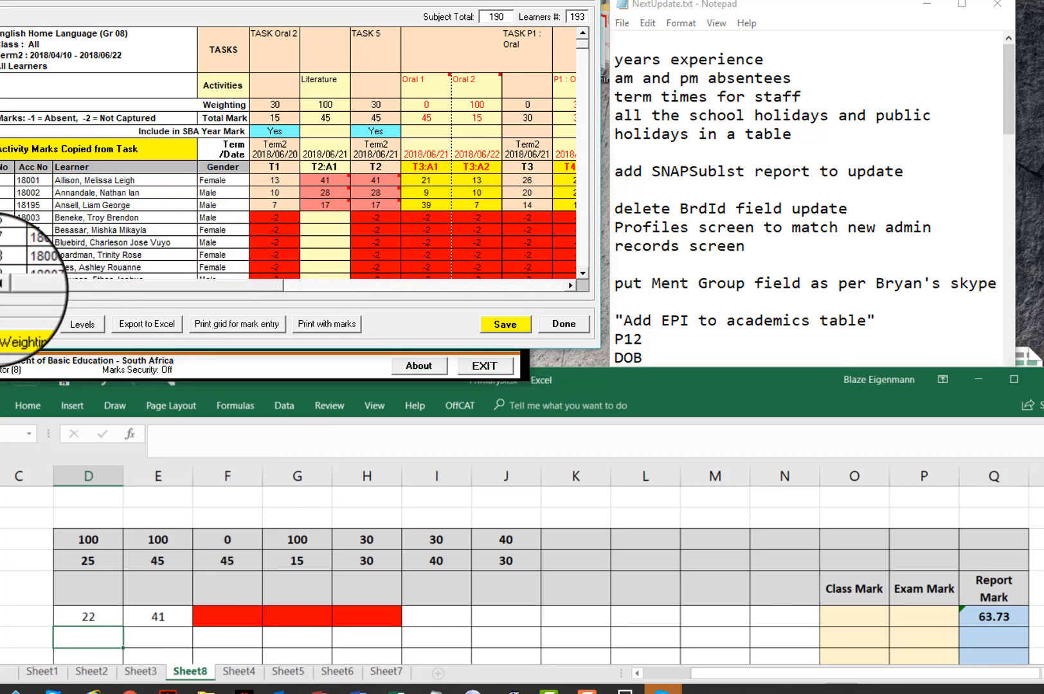
pyautogui.click(0, 285)
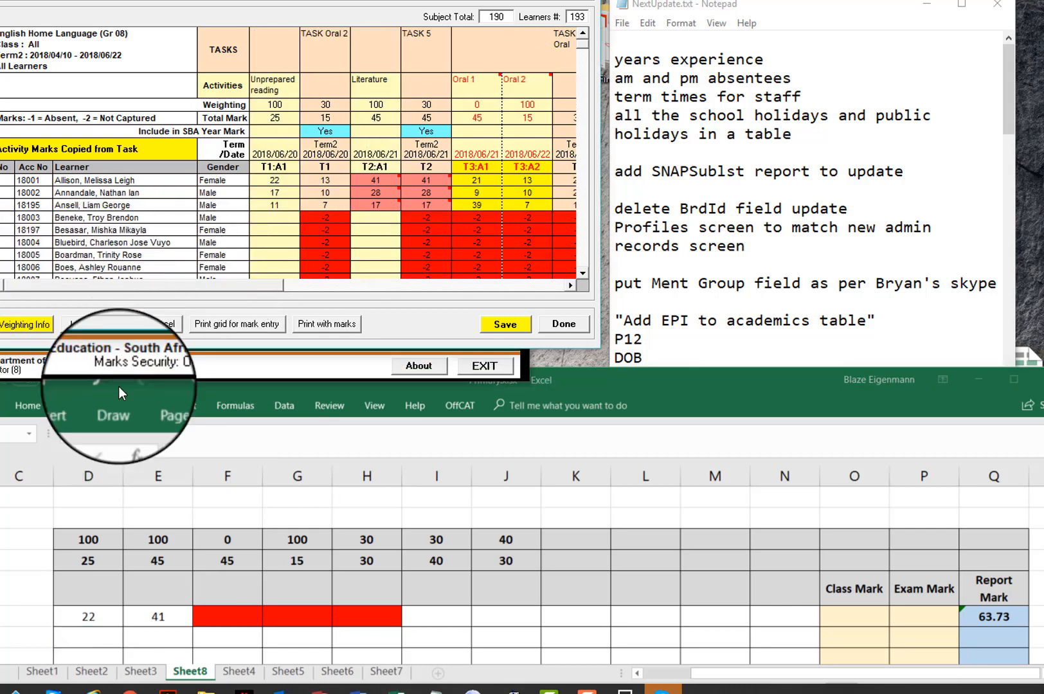
pyautogui.click(94, 635)
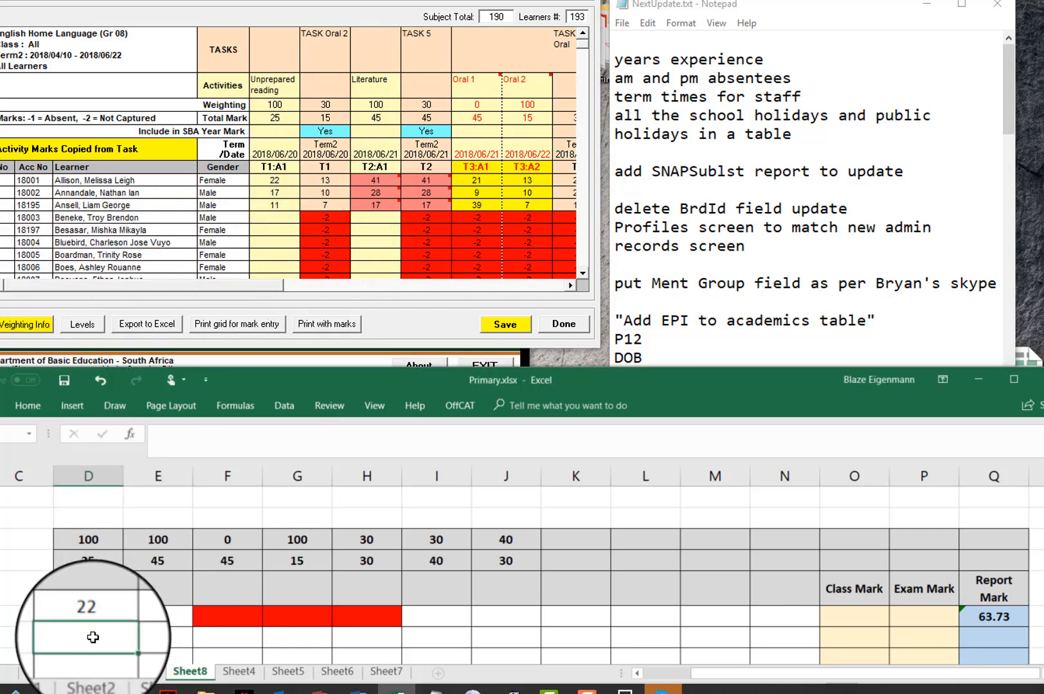
pyautogui.write('17')
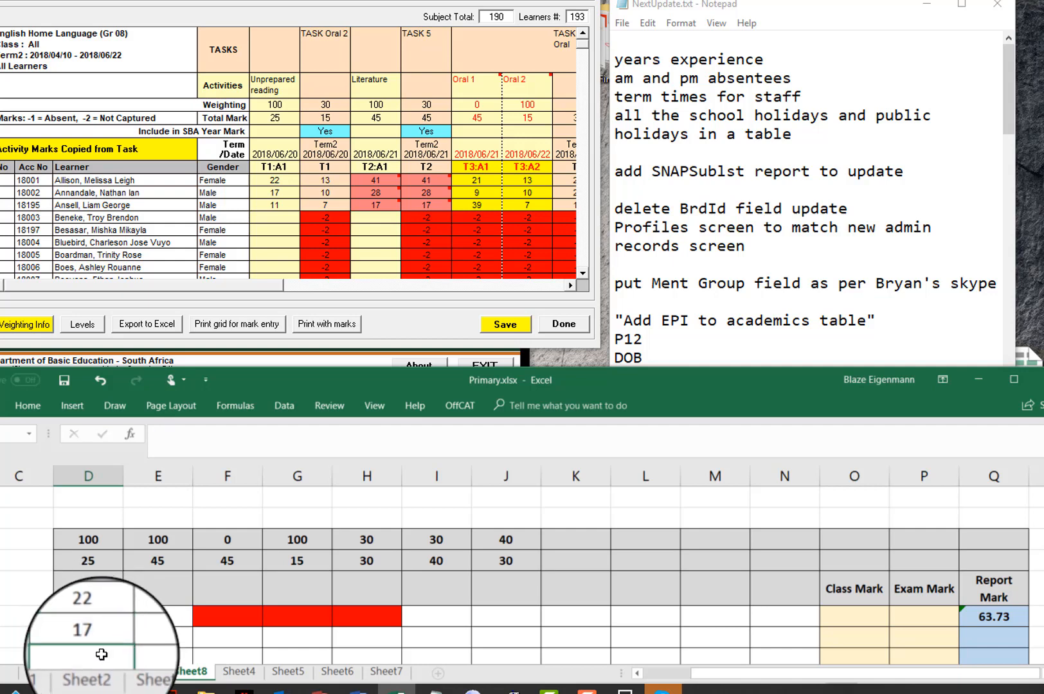
pyautogui.write('11')
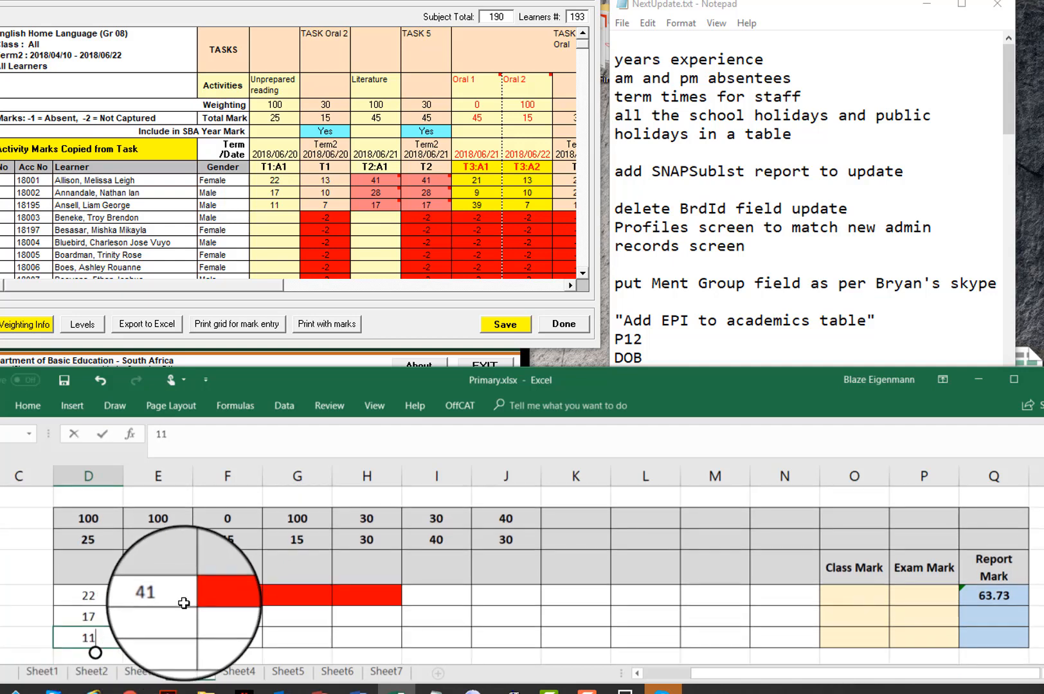
# Enter the second and third learners' T2:A1 marks in Excel, with 28 in E10 and 17 in E11
pyautogui.click(164, 618)
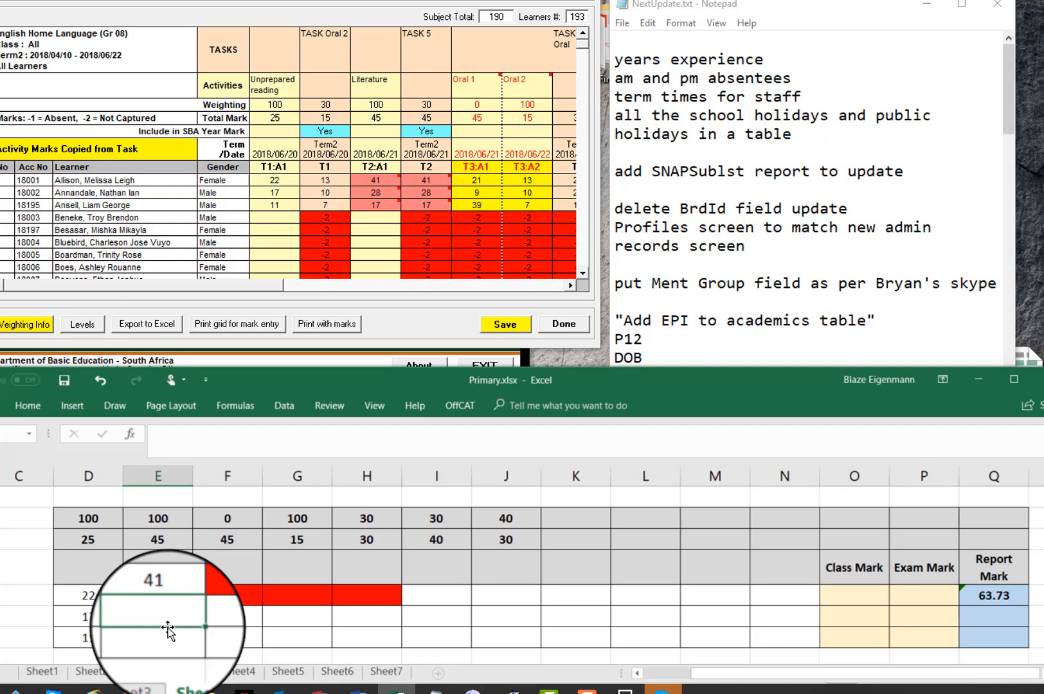
pyautogui.write('28')
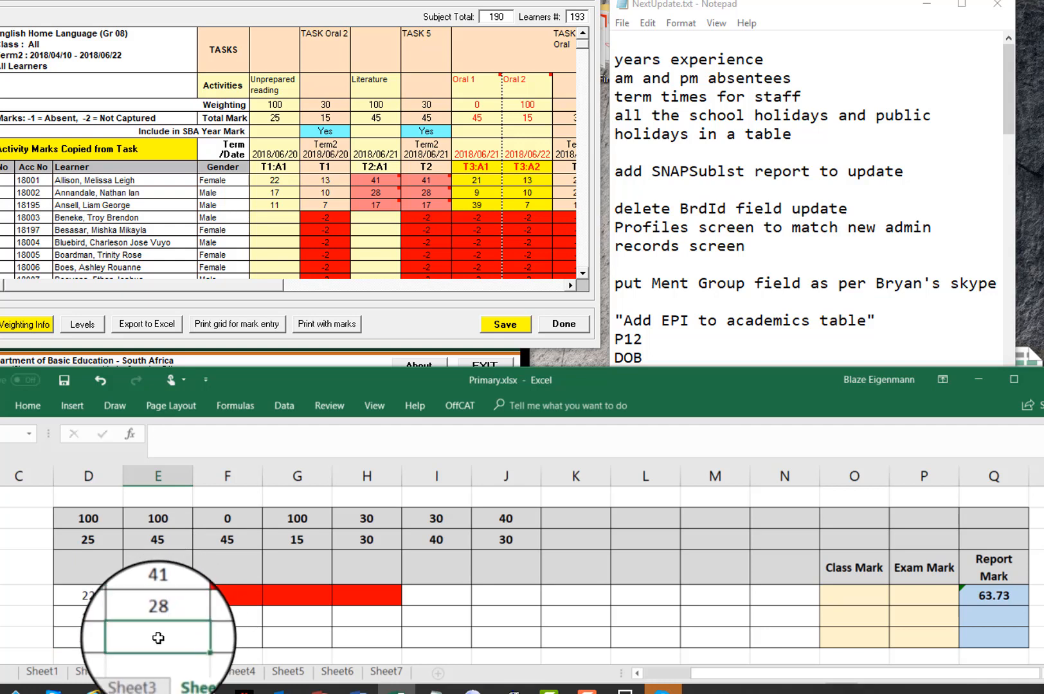
pyautogui.write('17')
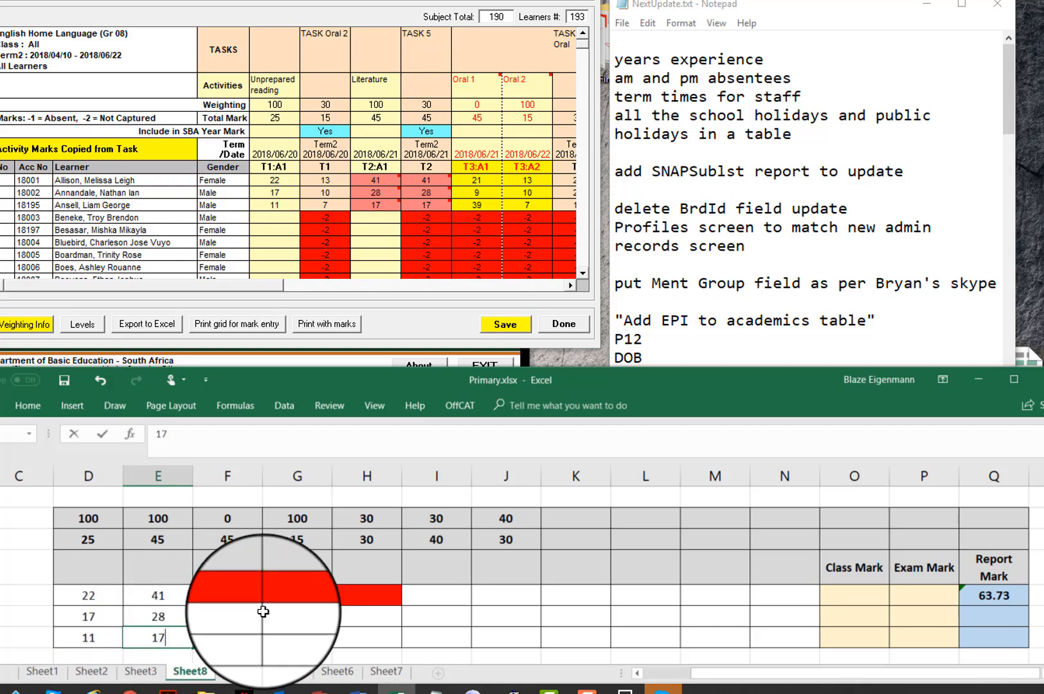
pyautogui.click(461, 600)
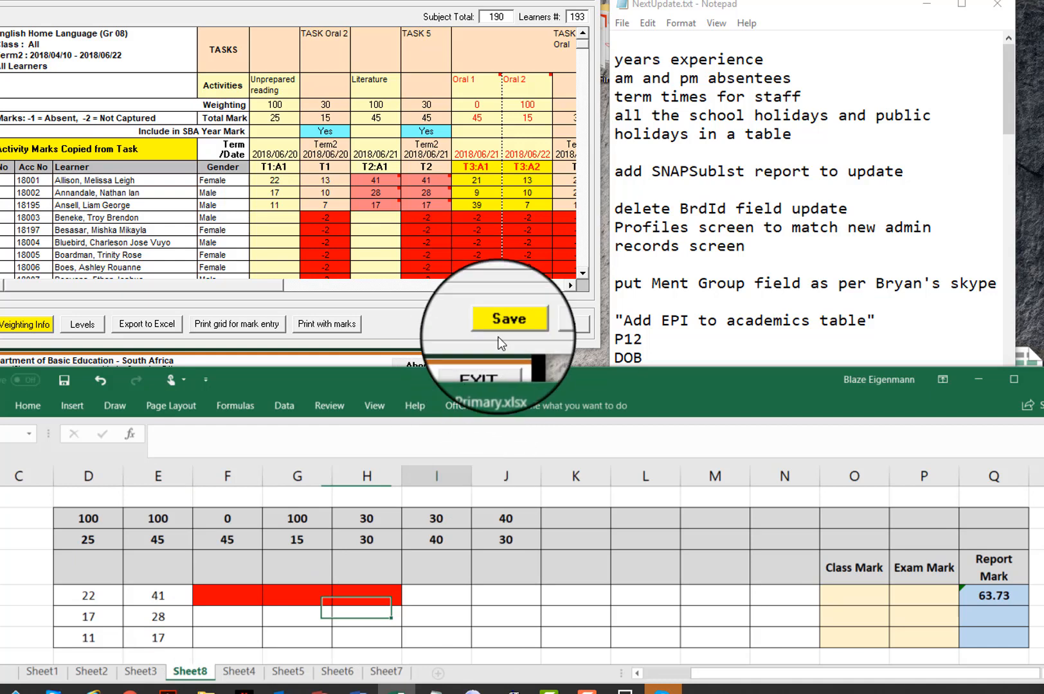
# Copy the three learners' T4:A2 marks from SA-SAMS into Excel, entering 37, 25 and 17 in I9:I11
pyautogui.click(570, 284)
pyautogui.click(570, 287)
pyautogui.click(570, 287)
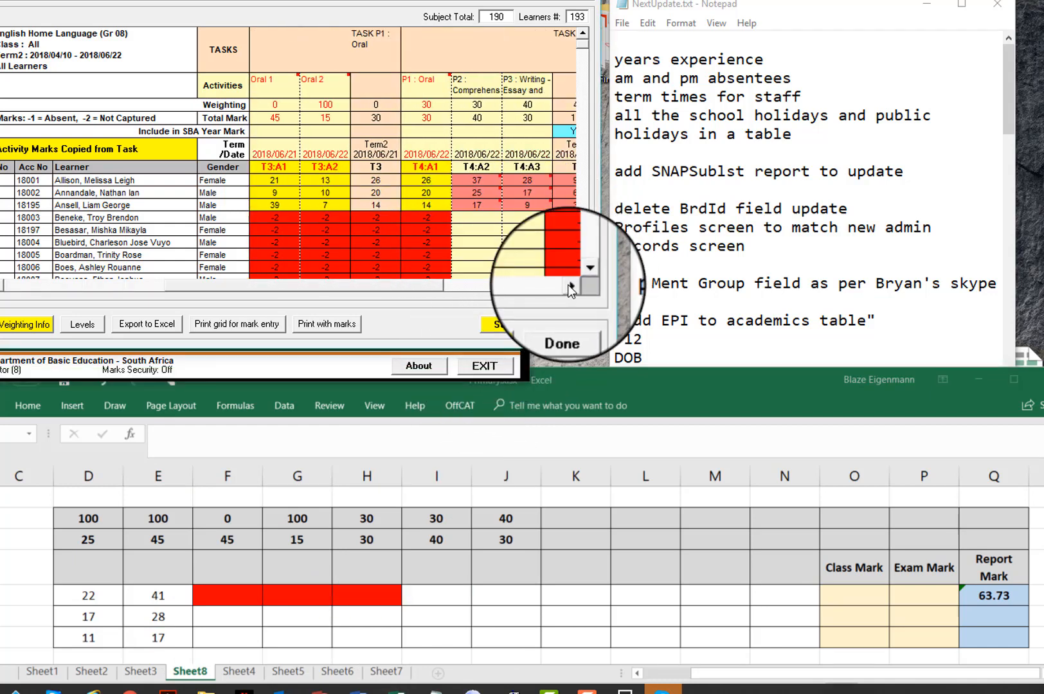
pyautogui.click(570, 287)
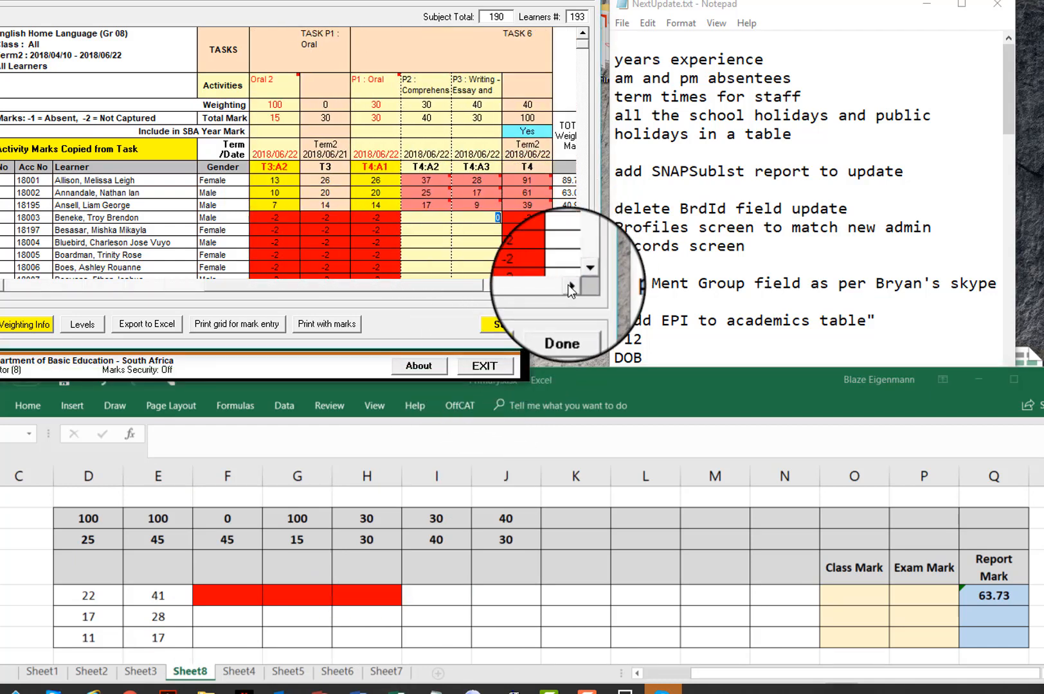
pyautogui.click(432, 594)
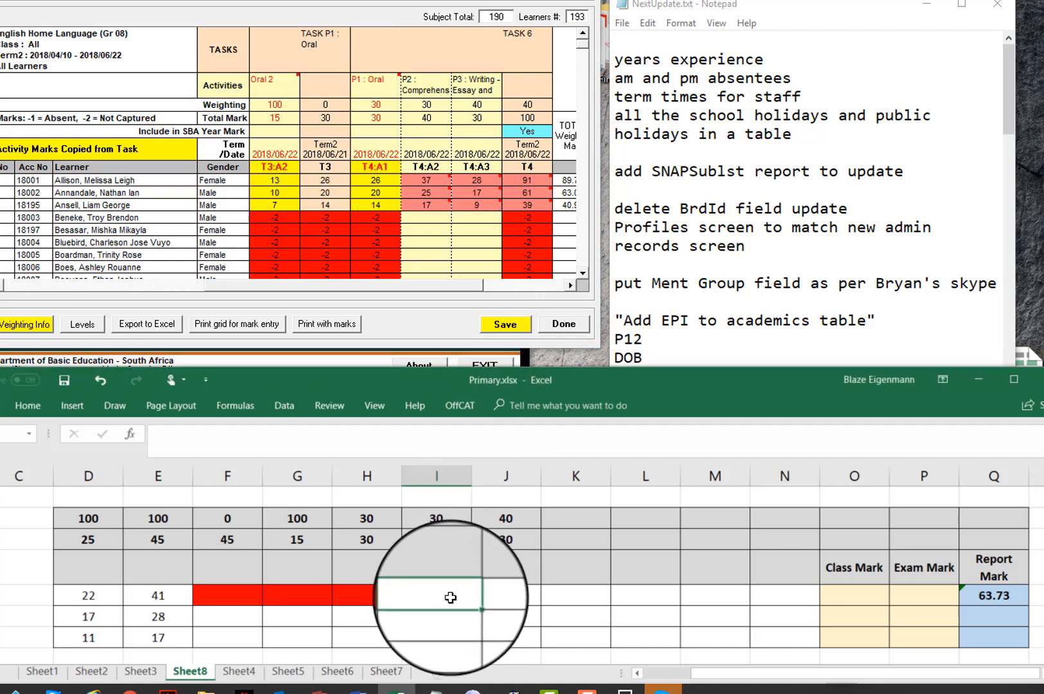
pyautogui.write('37')
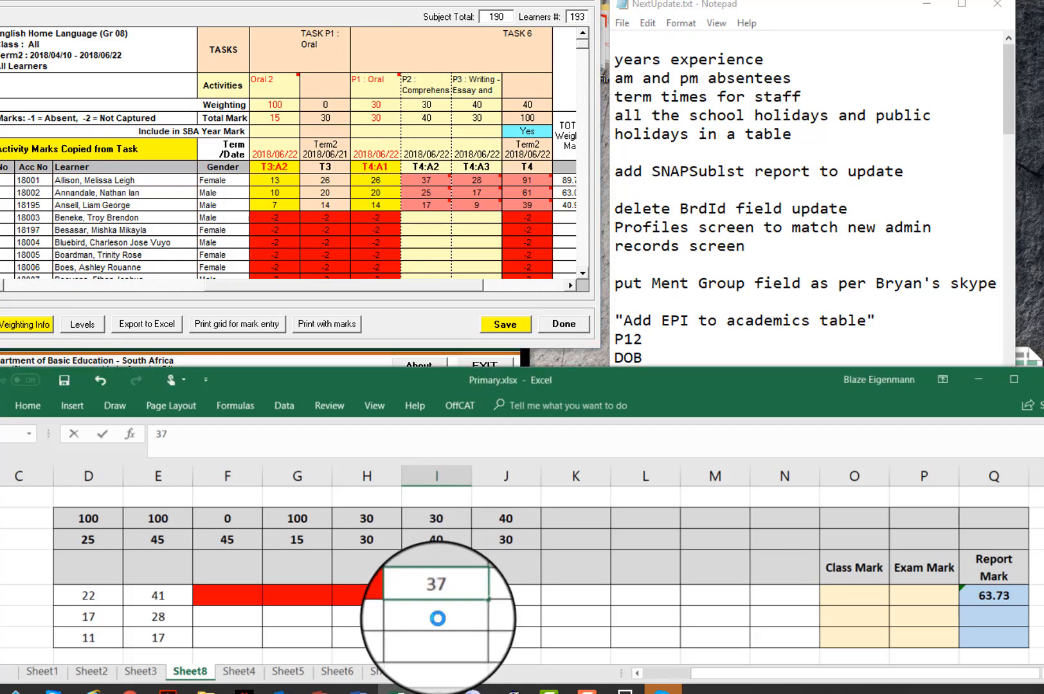
pyautogui.write('25')
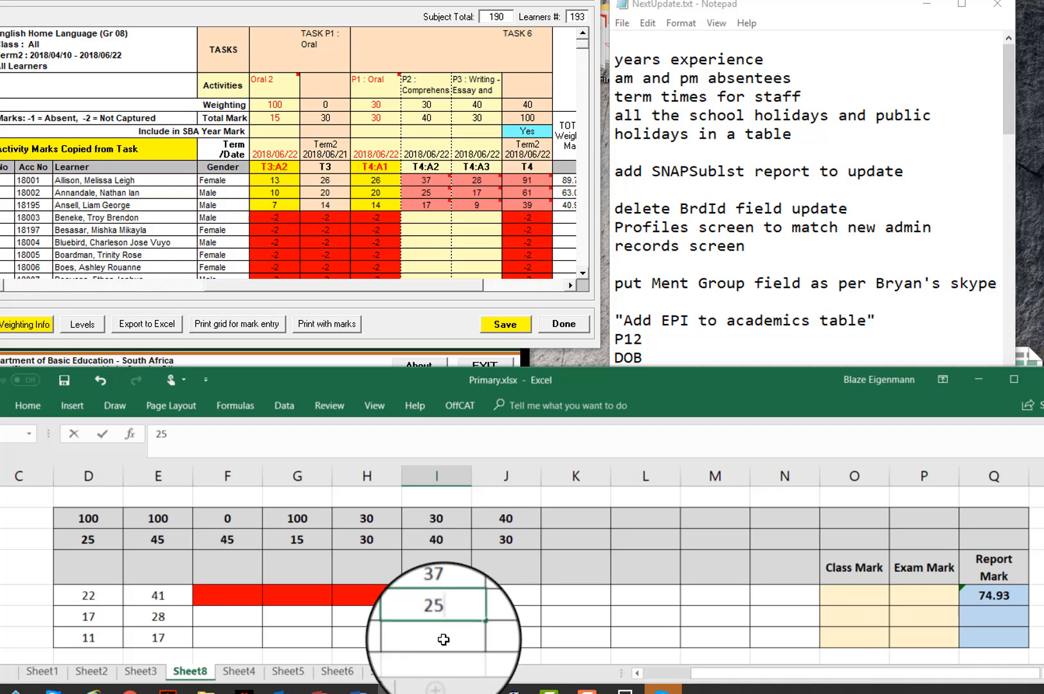
pyautogui.write('17')
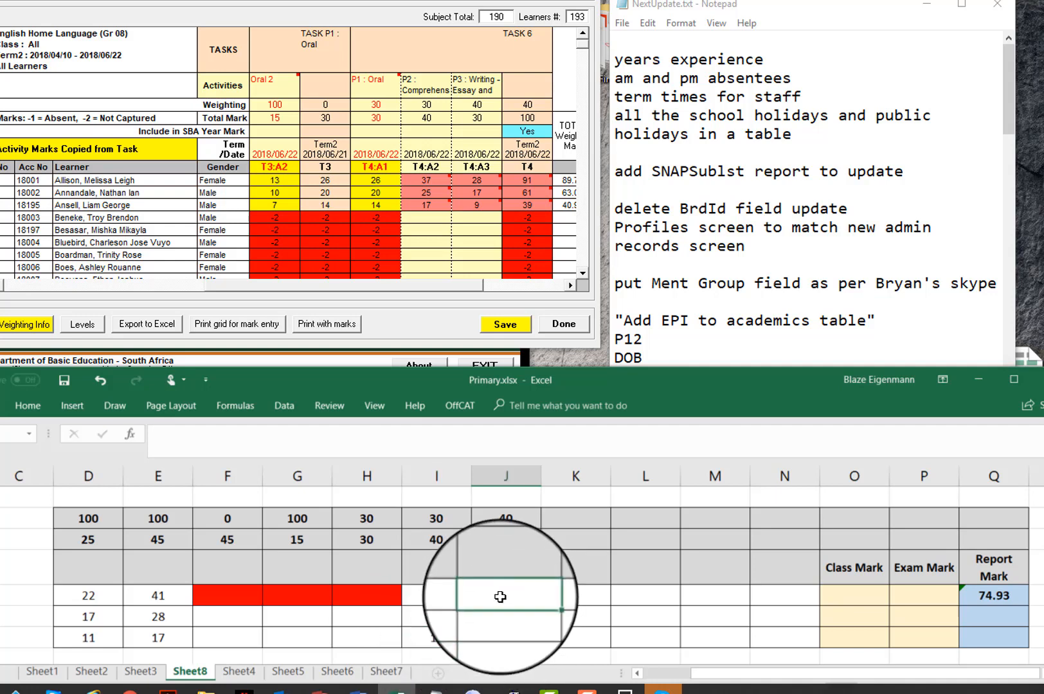
# Enter the three learners' T4:A3 marks of 28, 17 and 9 in J9:J11
pyautogui.click(500, 597)
pyautogui.write('28')
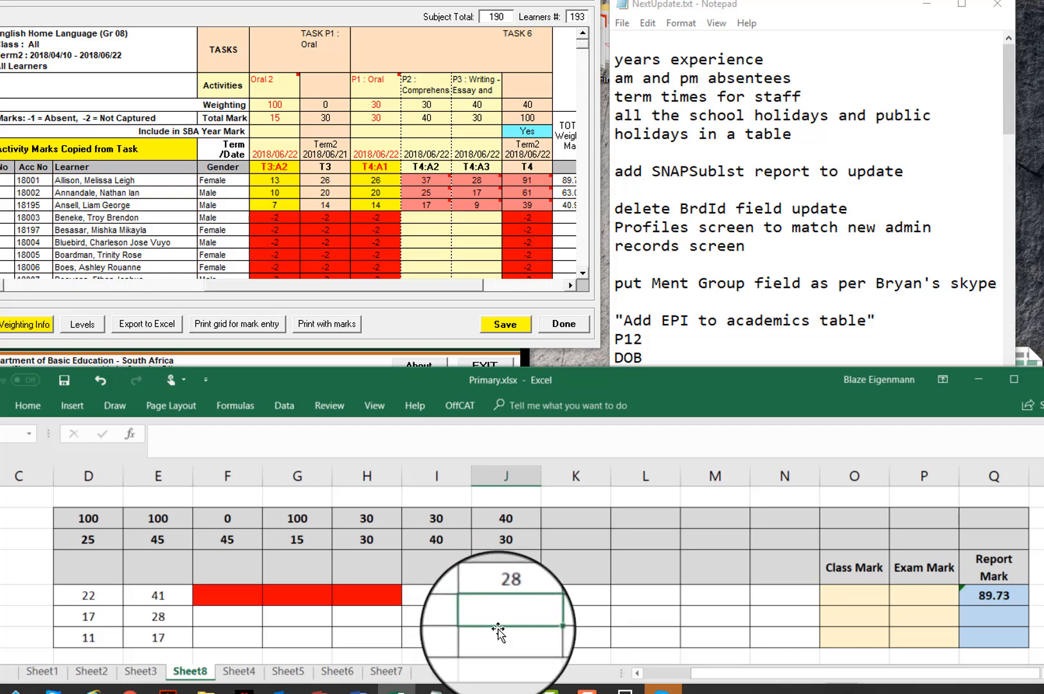
pyautogui.write('17')
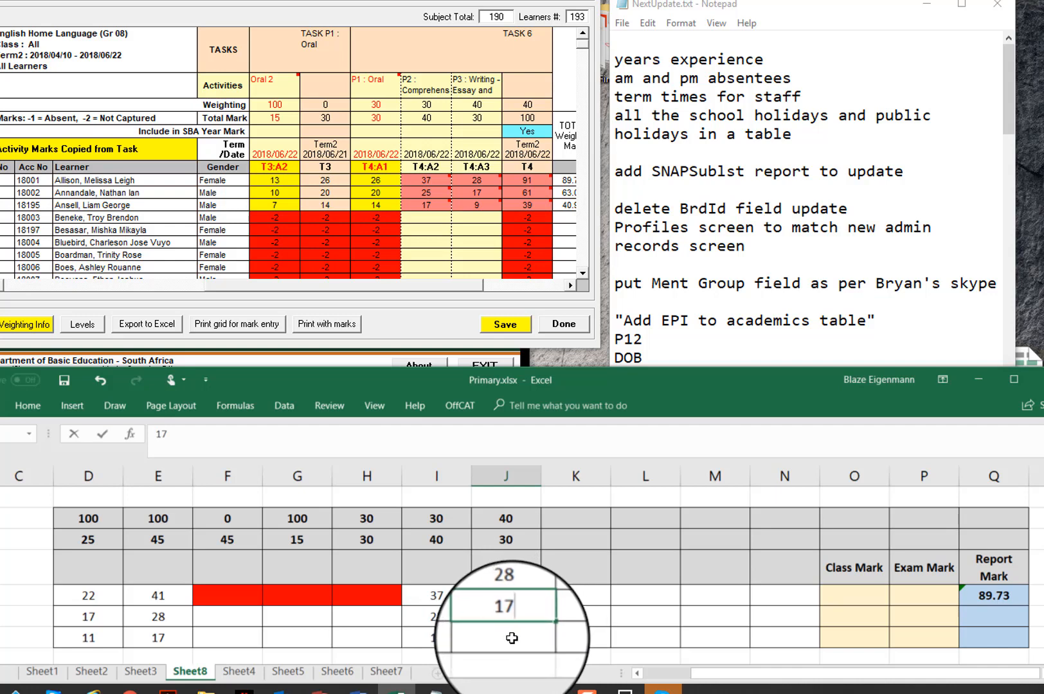
pyautogui.write('9')
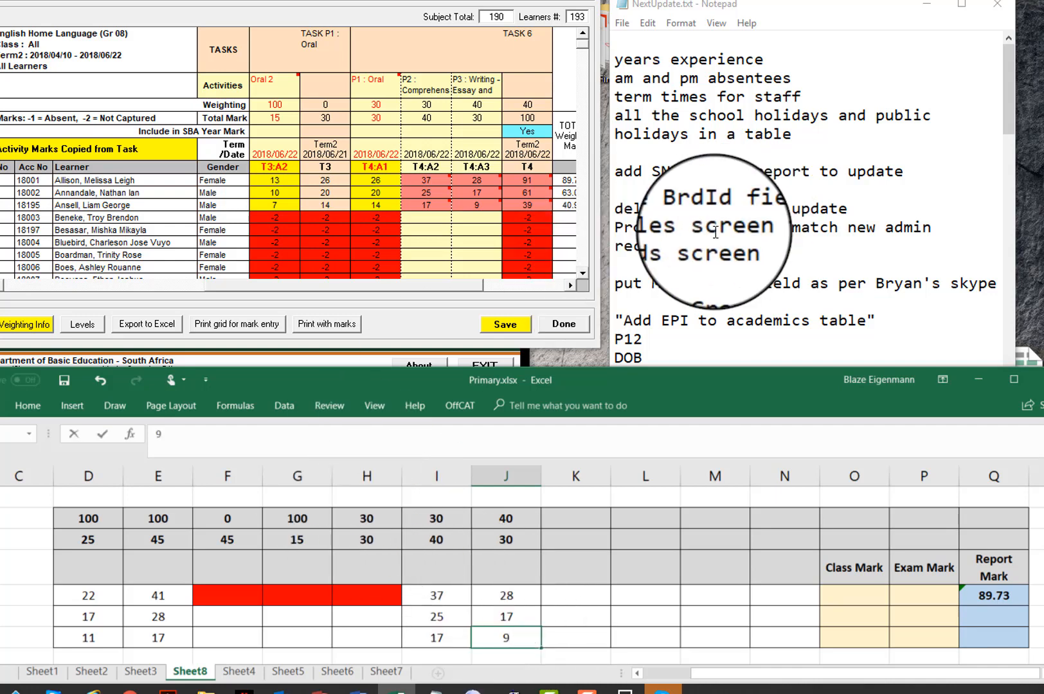
pyautogui.click(575, 626)
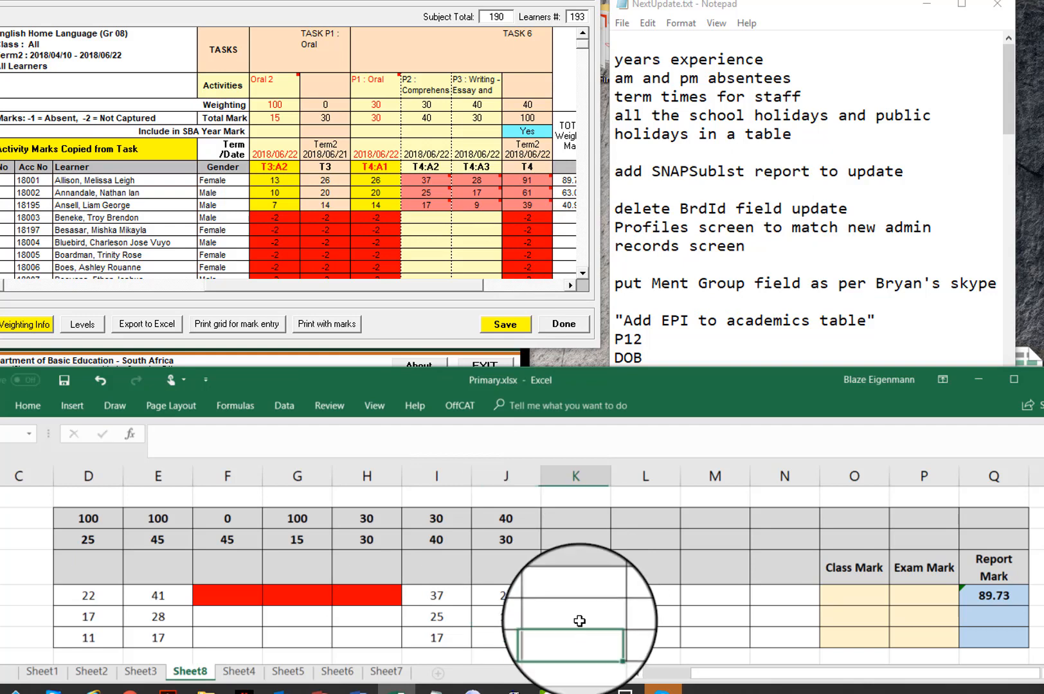
# Compare the first Report Mark with the SA-SAMS total weighted mark, and try copying the formula from Q9 to Q10:Q11
pyautogui.click(569, 287)
pyautogui.click(569, 287)
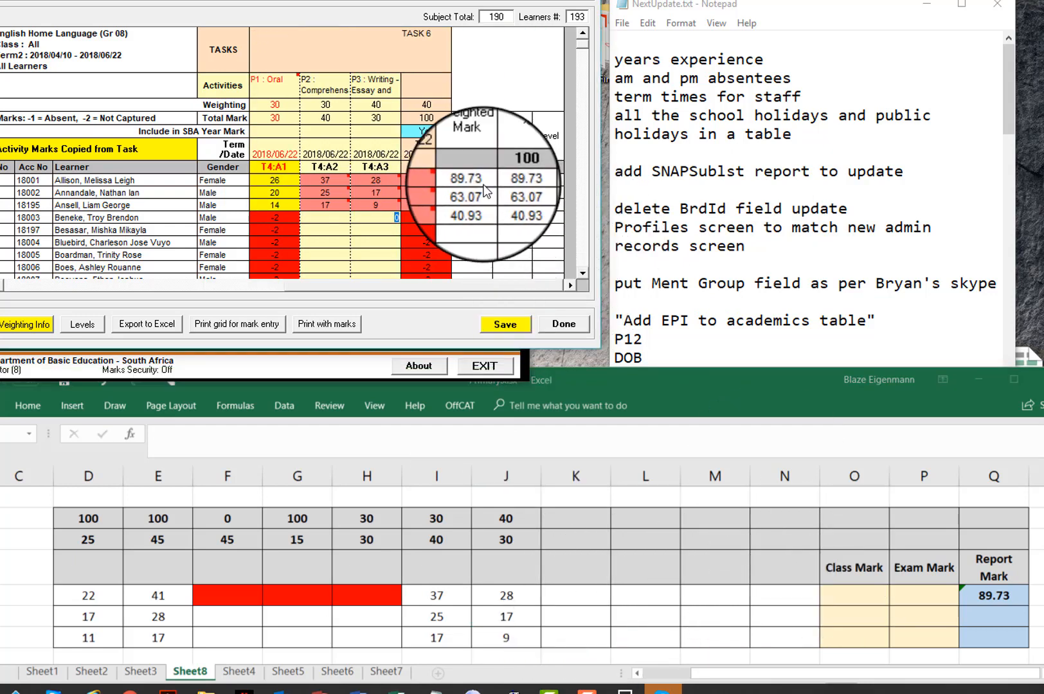
pyautogui.click(991, 597)
pyautogui.click(992, 596)
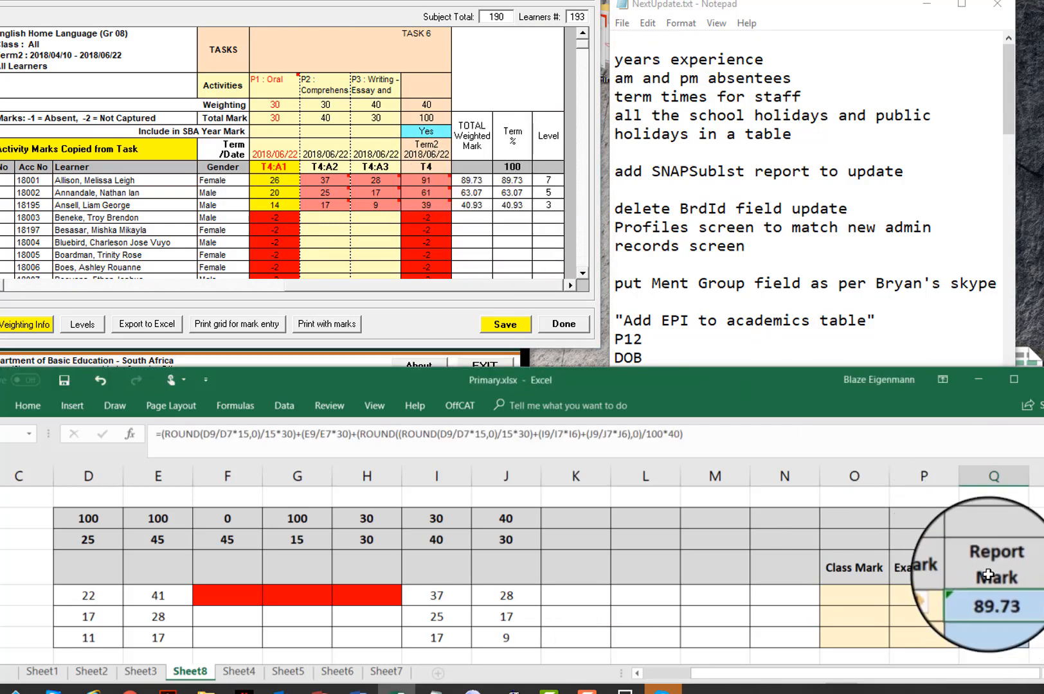
pyautogui.rightClick(993, 596)
pyautogui.click(1023, 297)
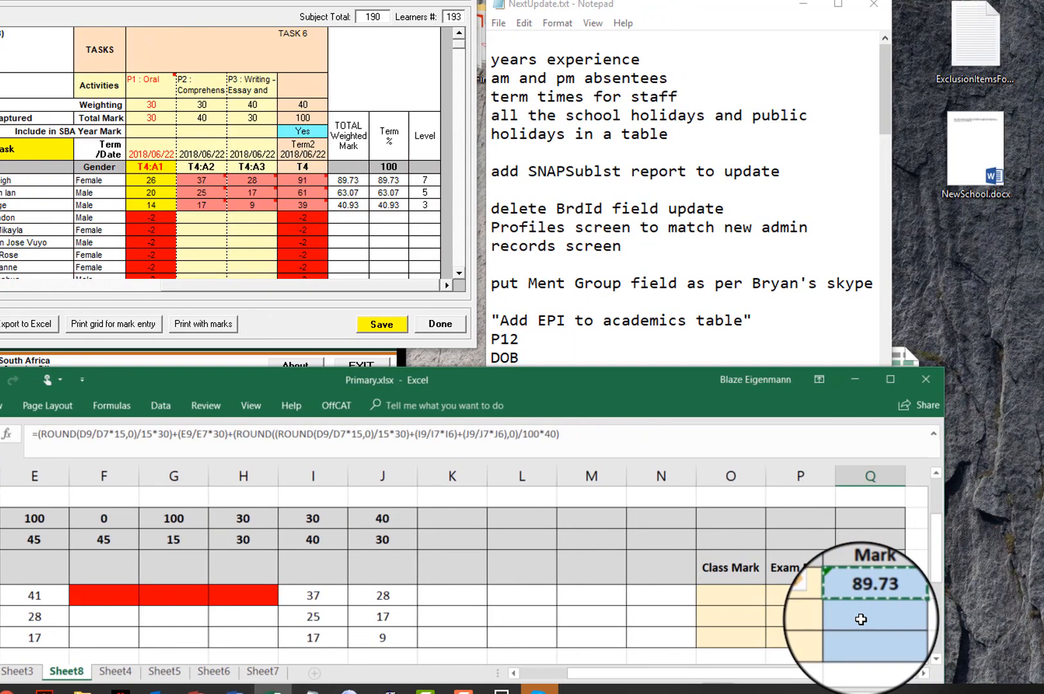
pyautogui.moveTo(898, 619); pyautogui.dragTo(899, 634)
pyautogui.rightClick(859, 633)
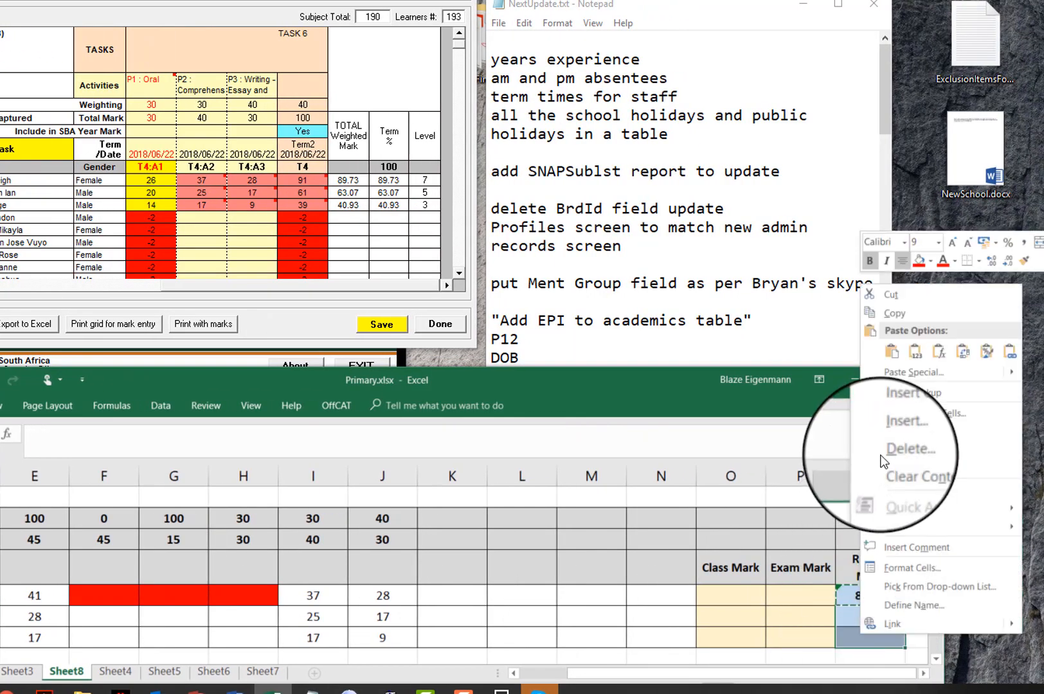
pyautogui.click(892, 352)
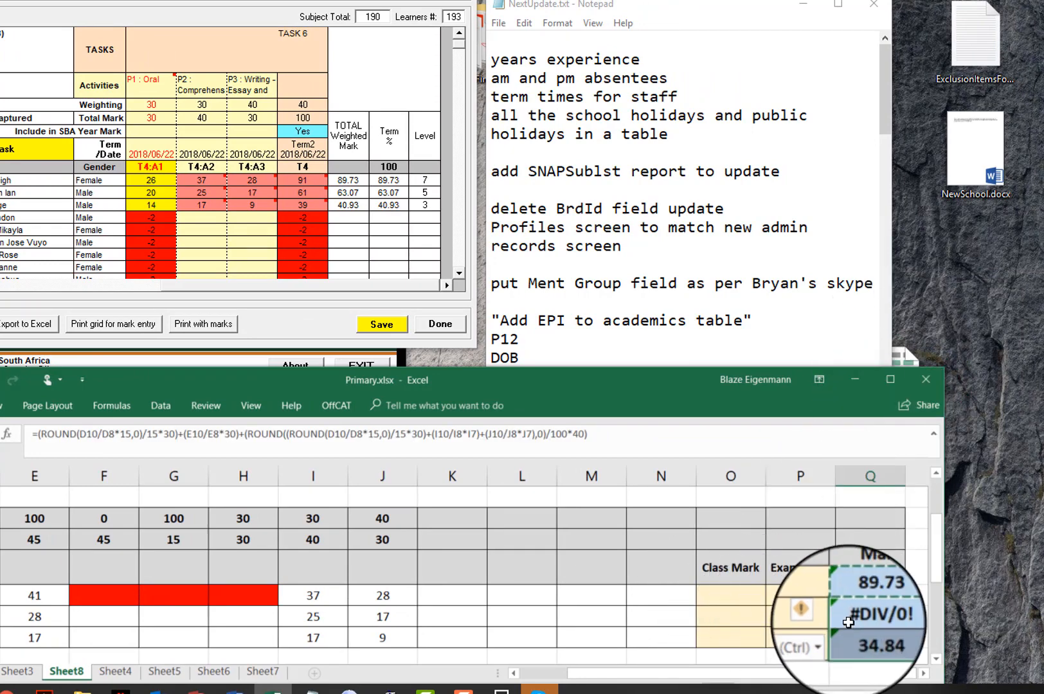
# In the Report Mark formula in Q9, lock the row of every D7 and E7 reference as D$7 and E$7
pyautogui.click(870, 596)
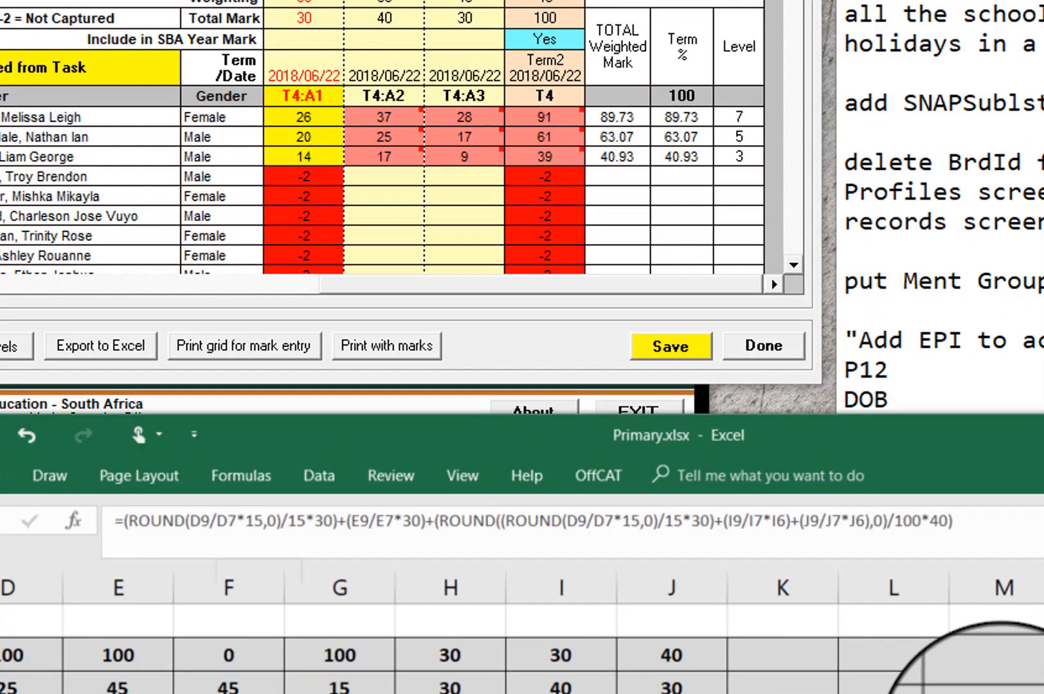
pyautogui.click(685, 519)
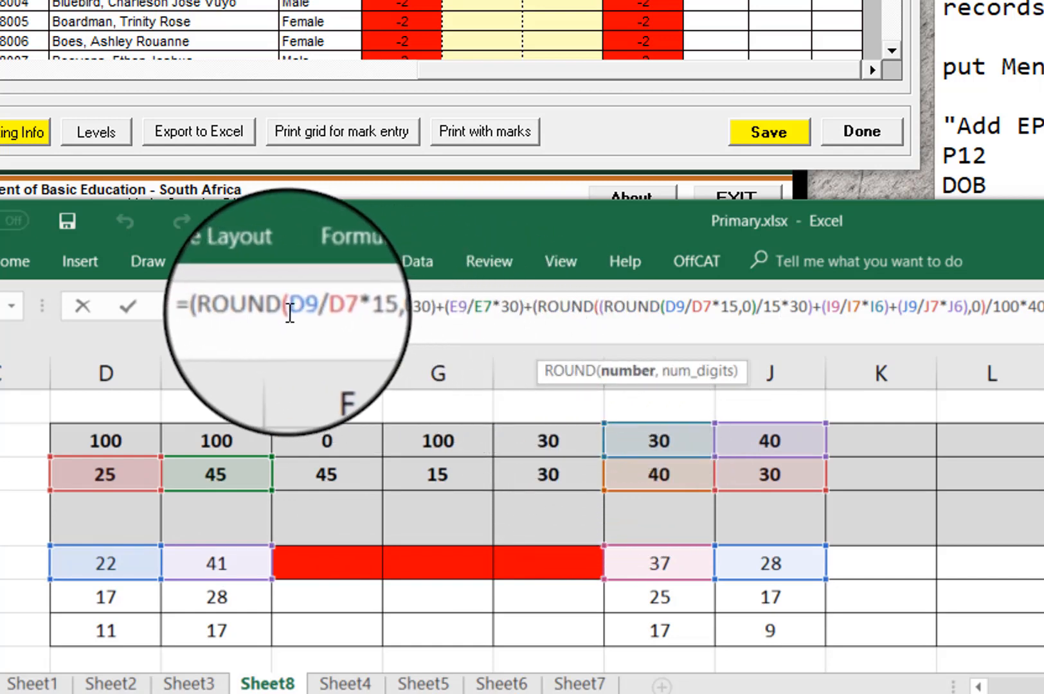
pyautogui.click(328, 311)
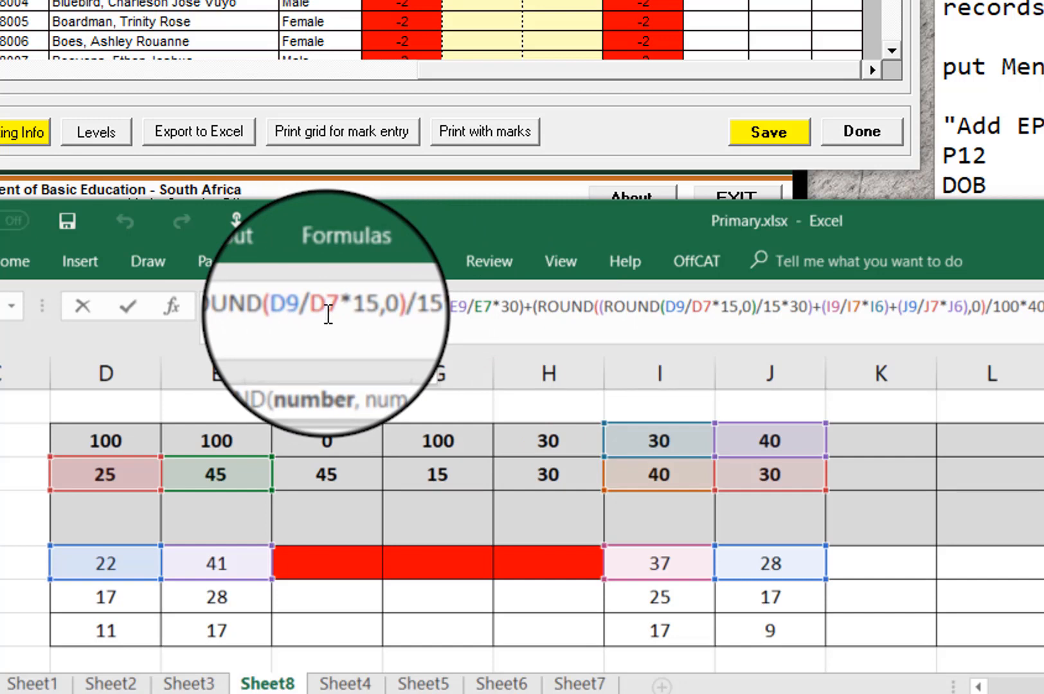
pyautogui.write('$')
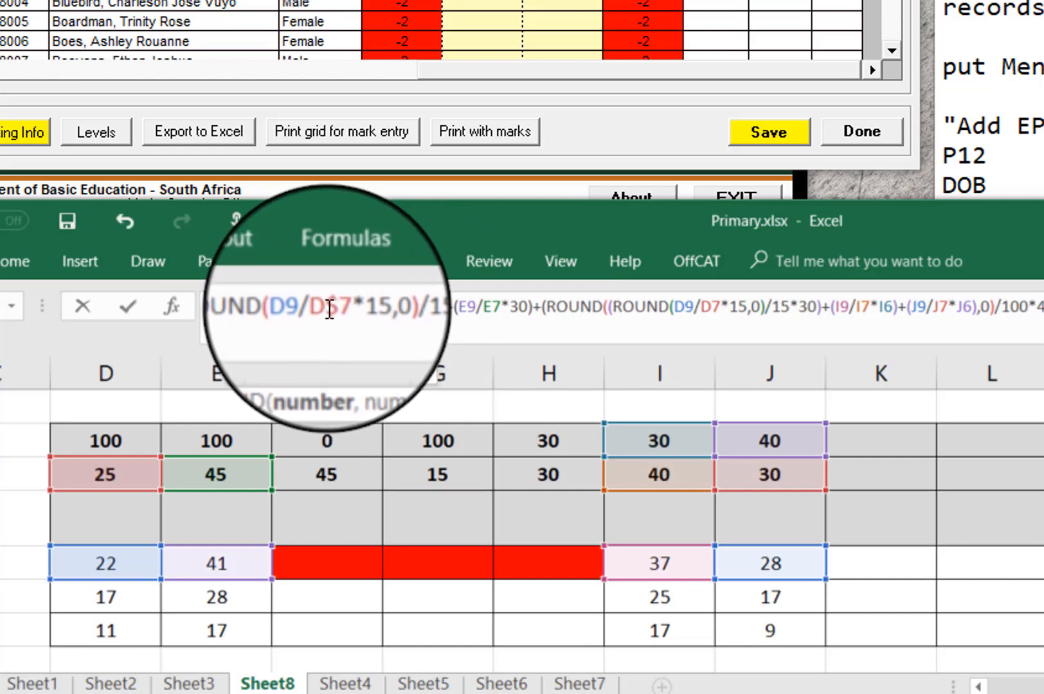
pyautogui.click(492, 307)
pyautogui.write('$')
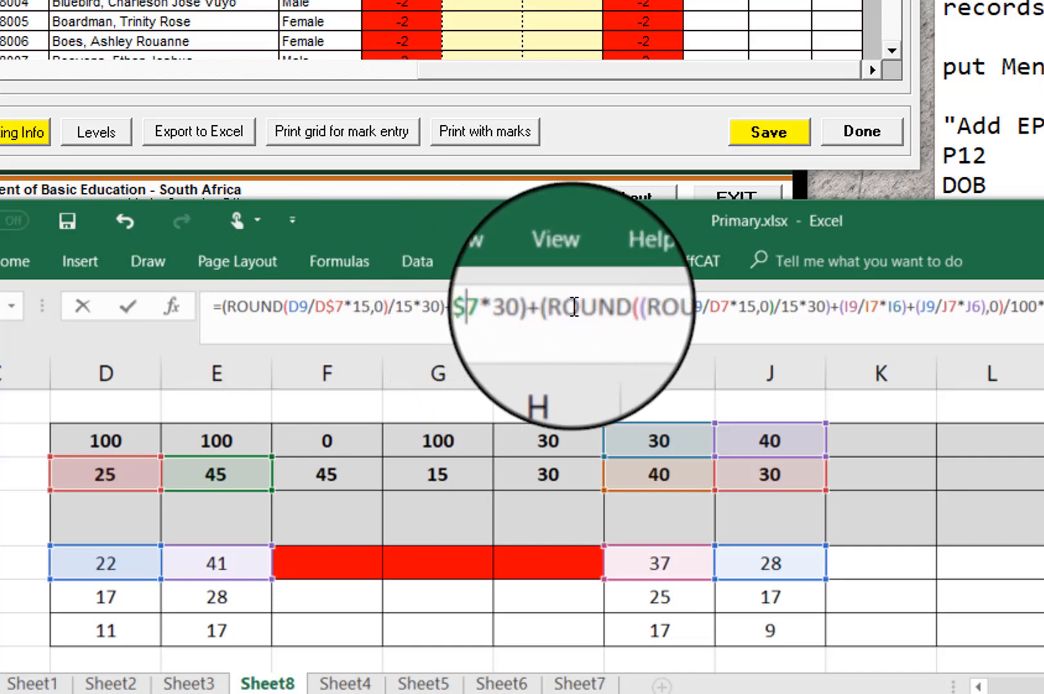
pyautogui.click(720, 309)
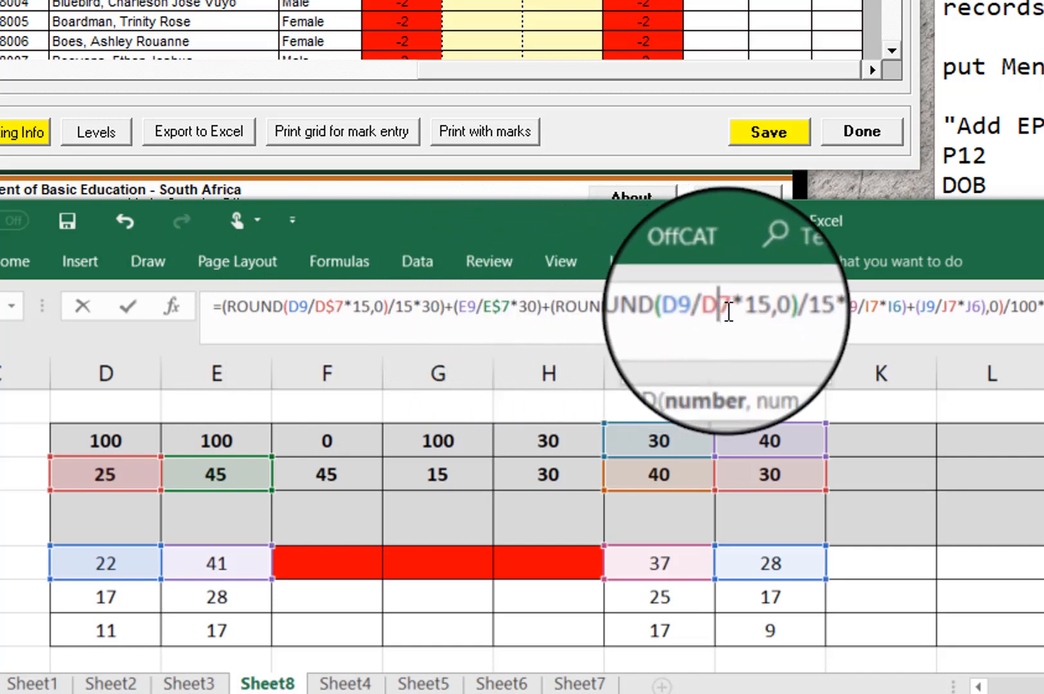
pyautogui.write('$')
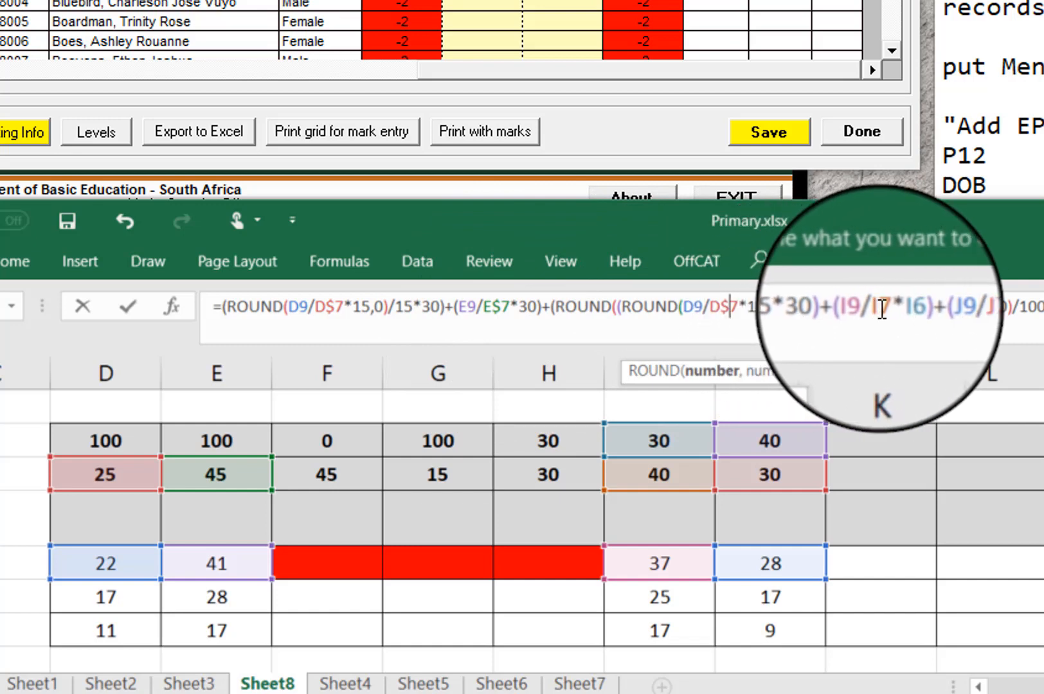
# Lock the rows of the remaining references in the Q9 formula as I$7, I$6, J$7 and J$6
pyautogui.click(892, 309)
pyautogui.write('$')
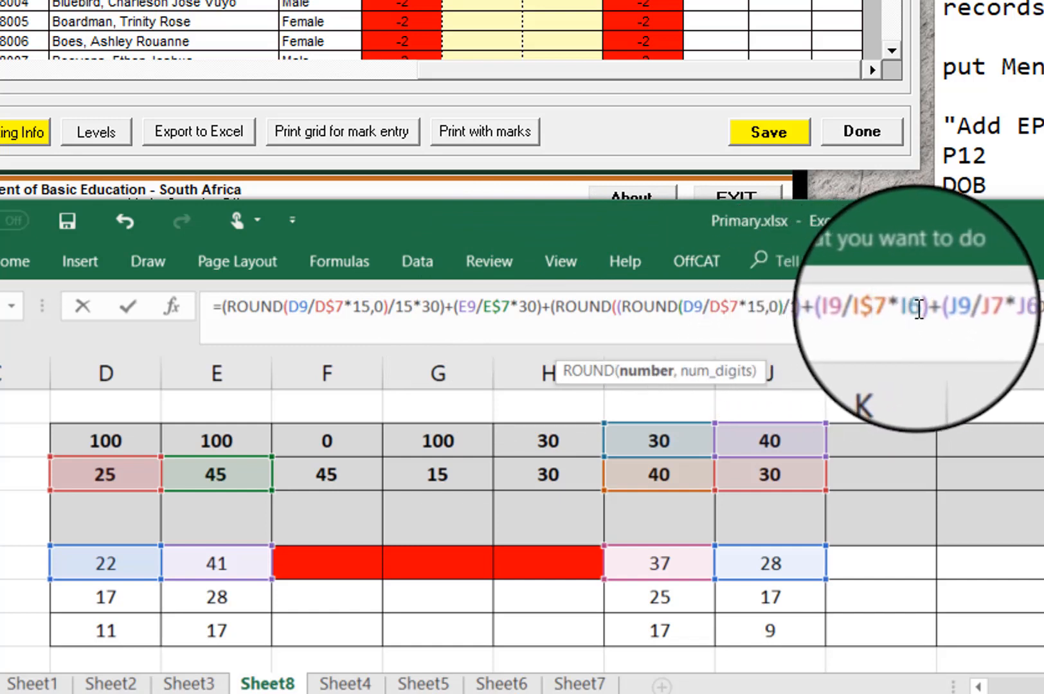
pyautogui.write('$')
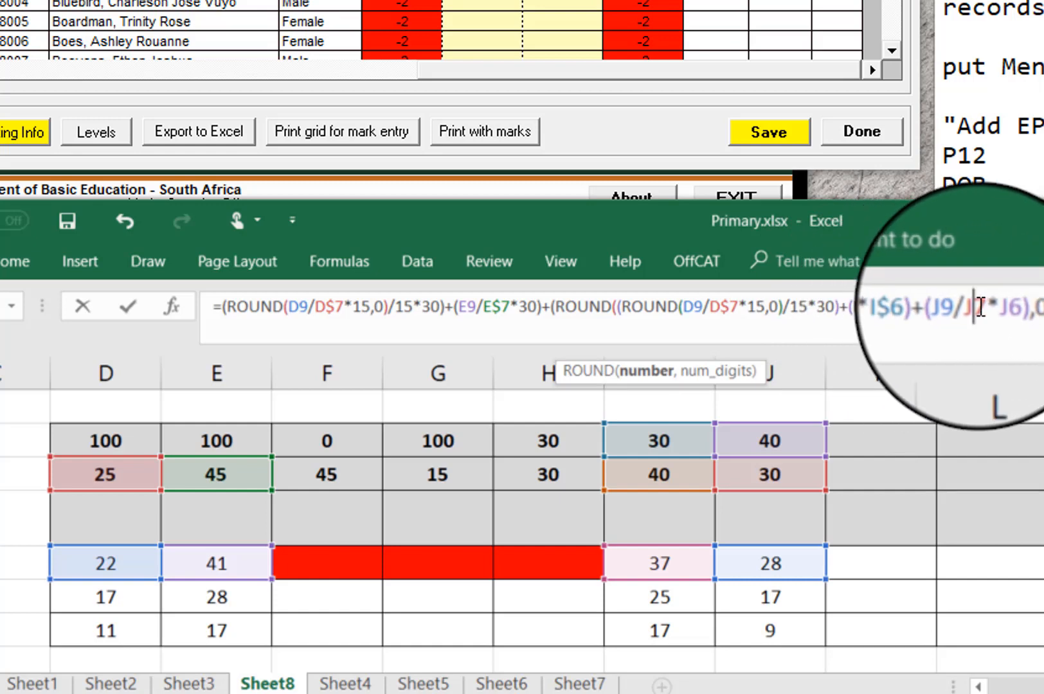
pyautogui.write('$')
pyautogui.write('$7')
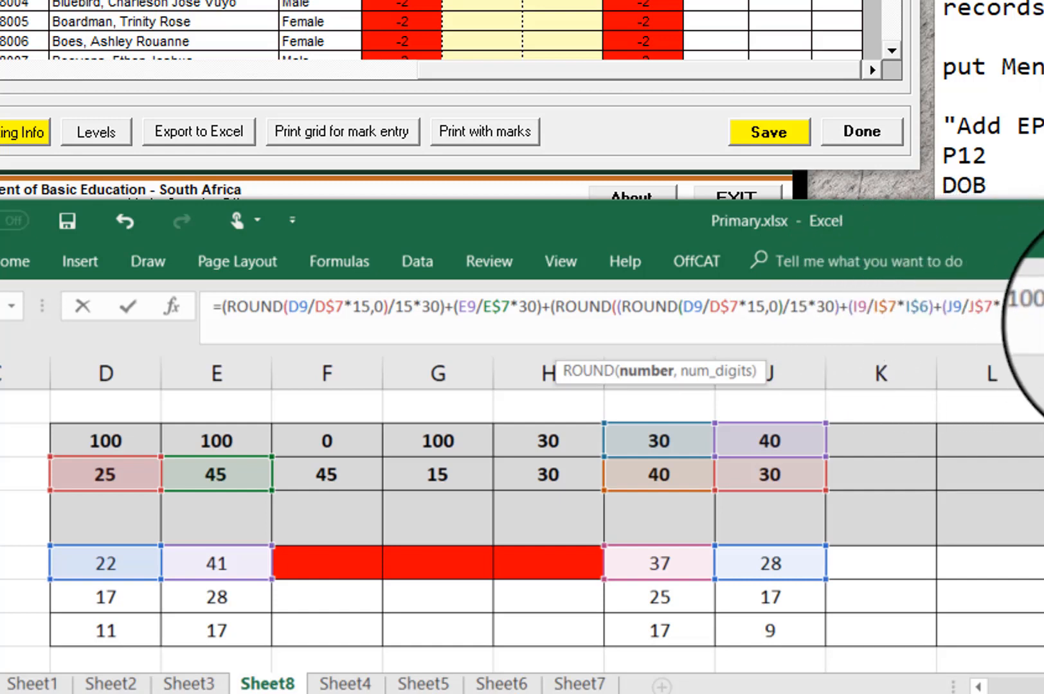
pyautogui.press('Return')
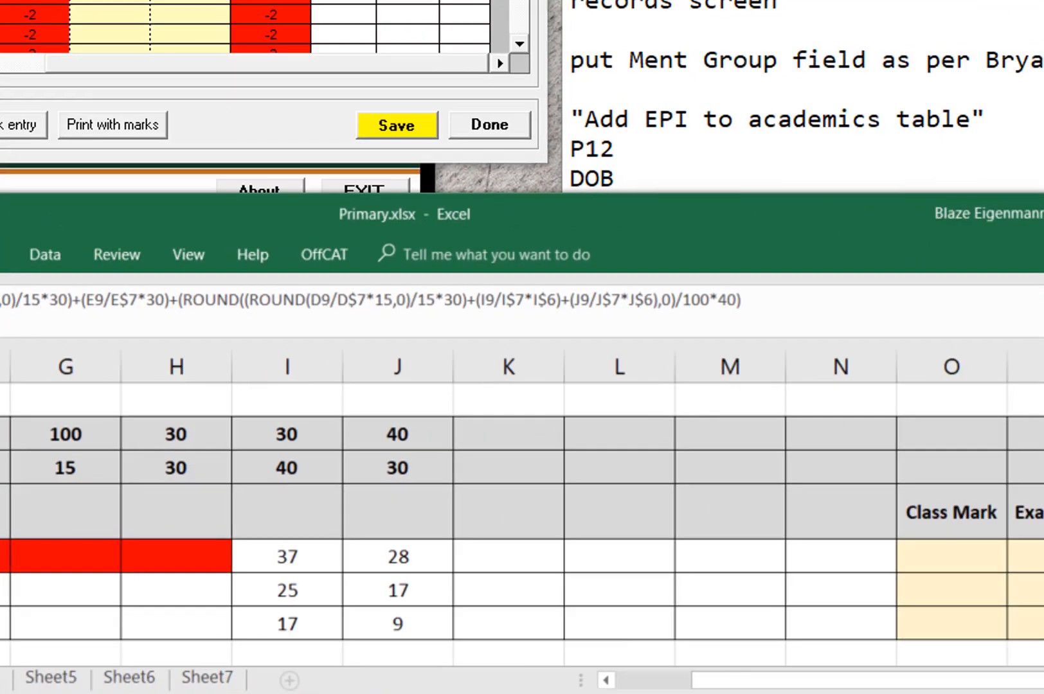
# Copy the corrected Report Mark formula from Q9 to the second learner's cell Q10
pyautogui.rightClick(569, 550)
pyautogui.click(638, 45)
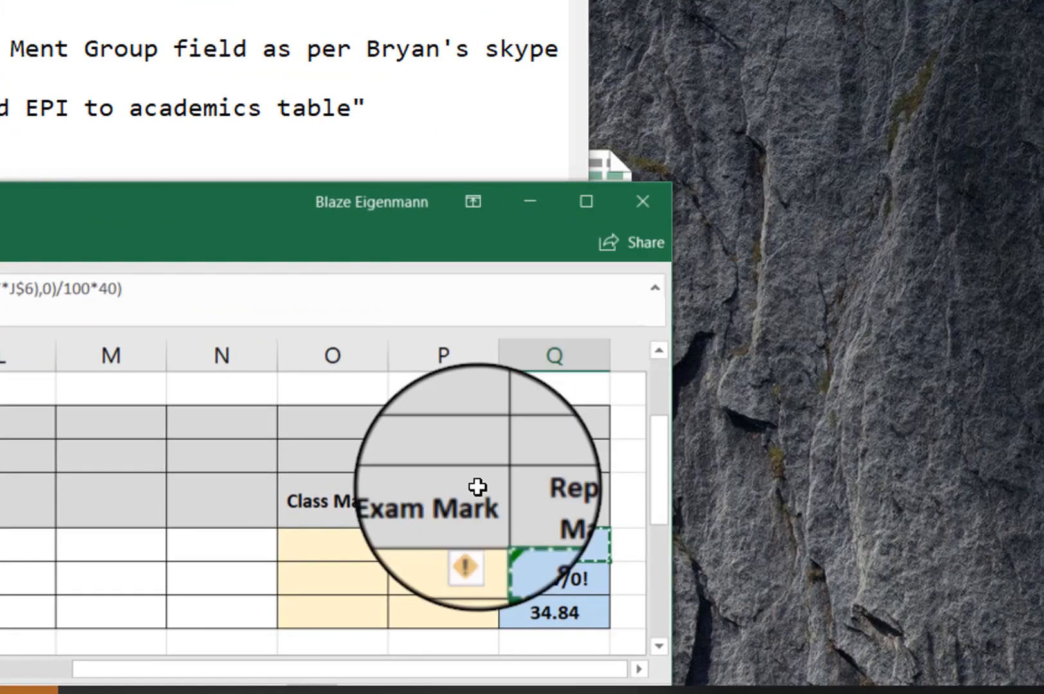
pyautogui.click(543, 586)
pyautogui.rightClick(545, 589)
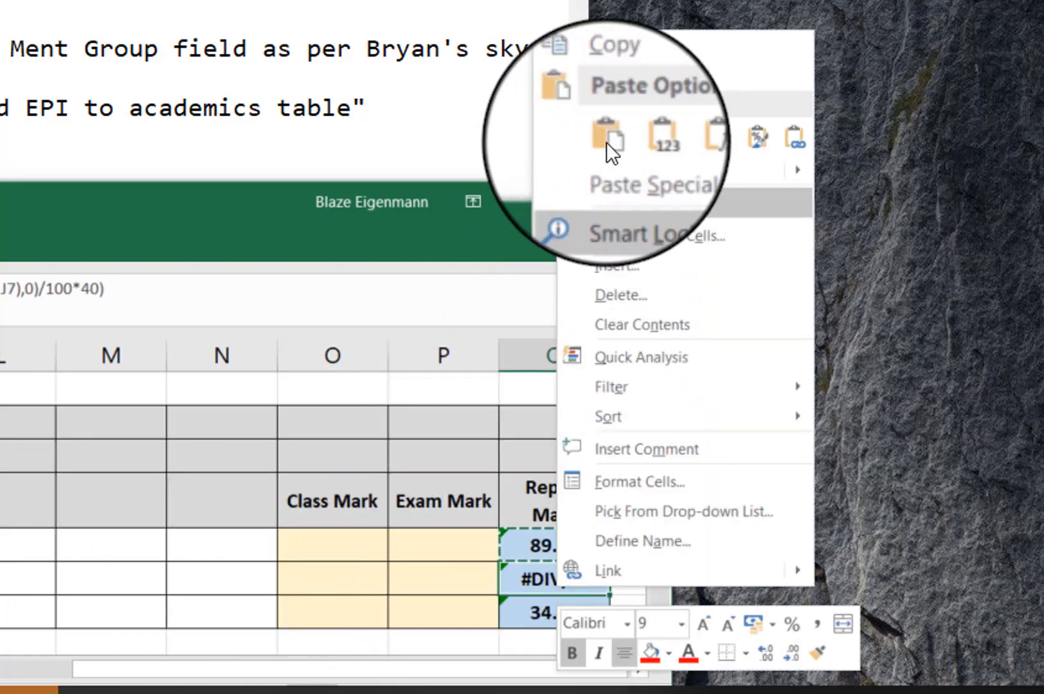
pyautogui.click(607, 145)
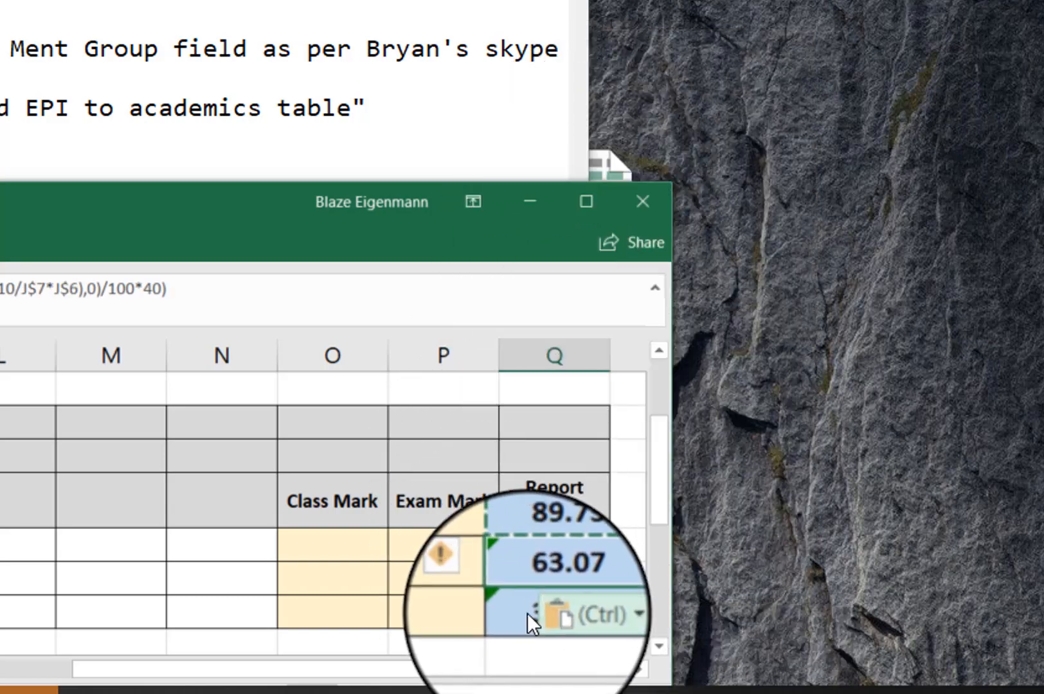
# Paste the Report Mark copied from Q9 into the third learner's cell Q11
pyautogui.click(522, 612)
pyautogui.rightClick(524, 600)
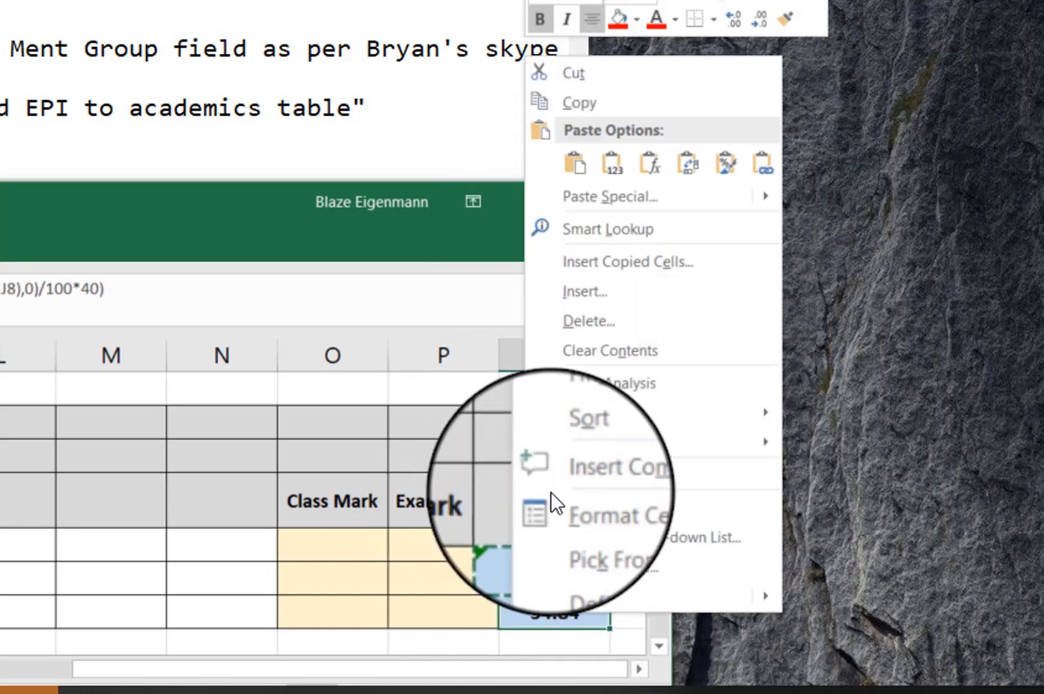
pyautogui.click(506, 609)
pyautogui.hotkey('ctrl', 'v')
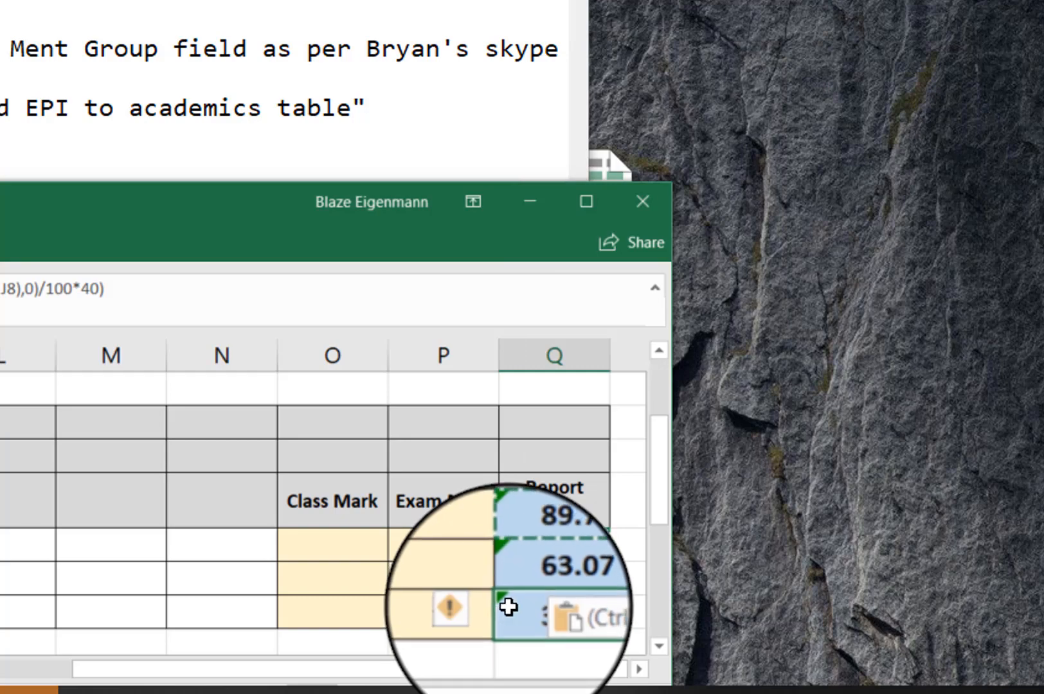
pyautogui.rightClick(508, 606)
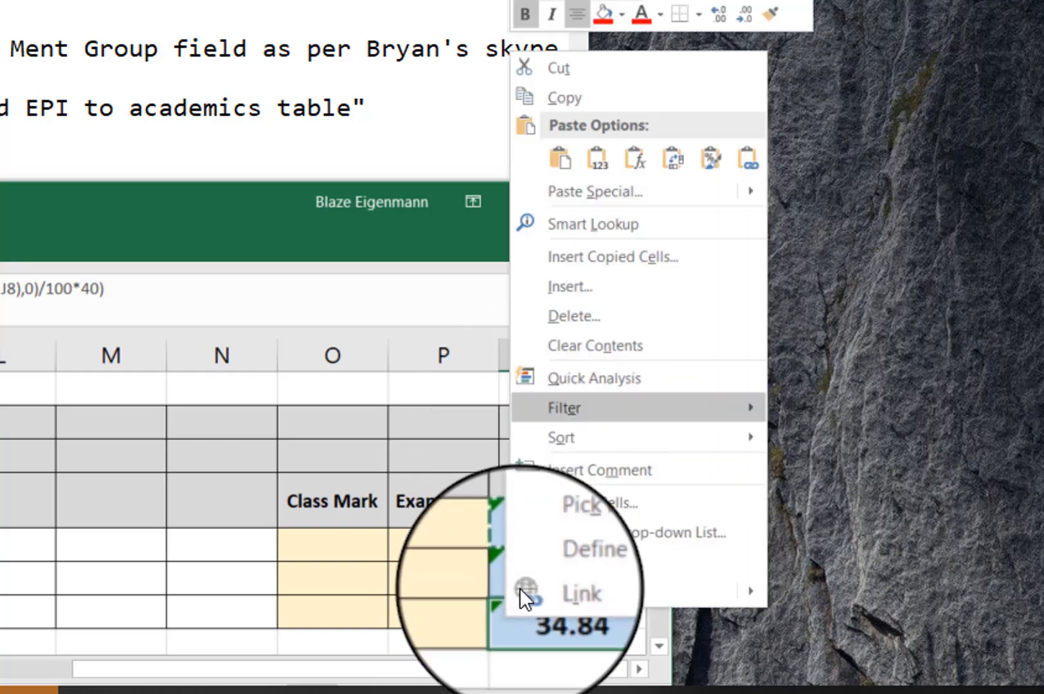
pyautogui.click(557, 161)
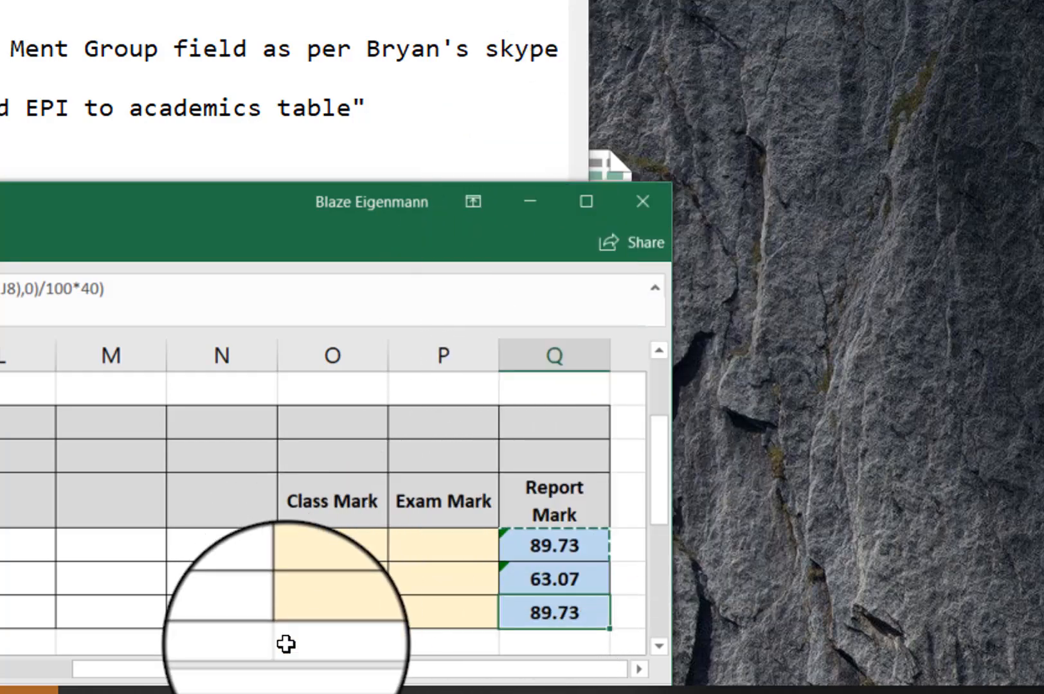